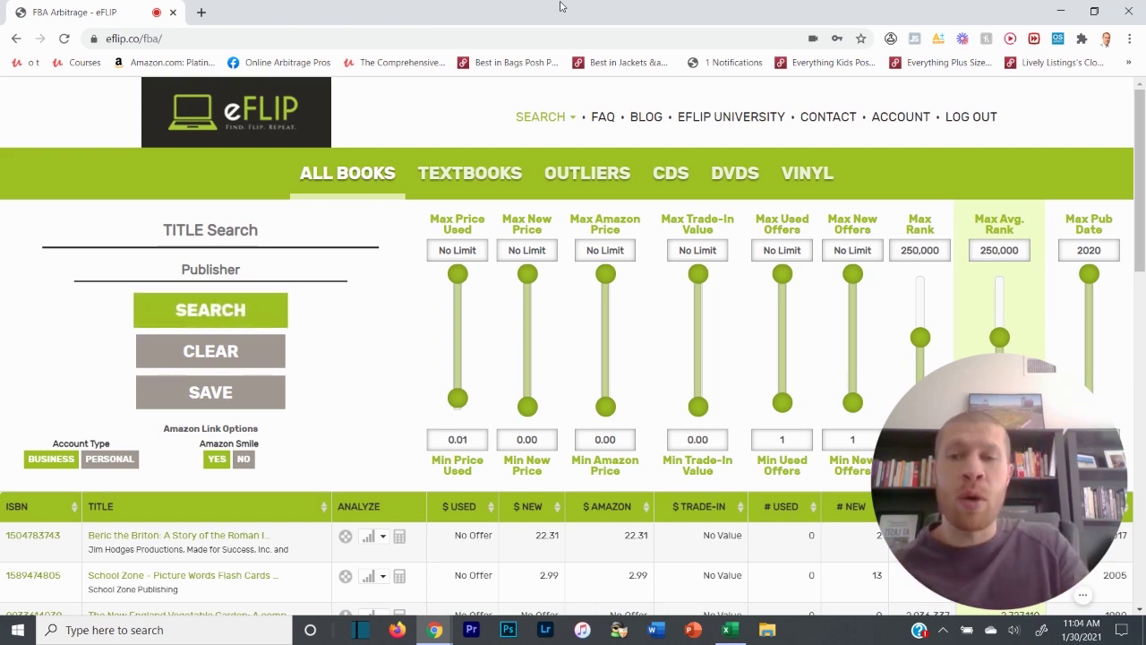
# Switch to the Book Arbitrage workbook in Excel
pyautogui.click(730, 629)
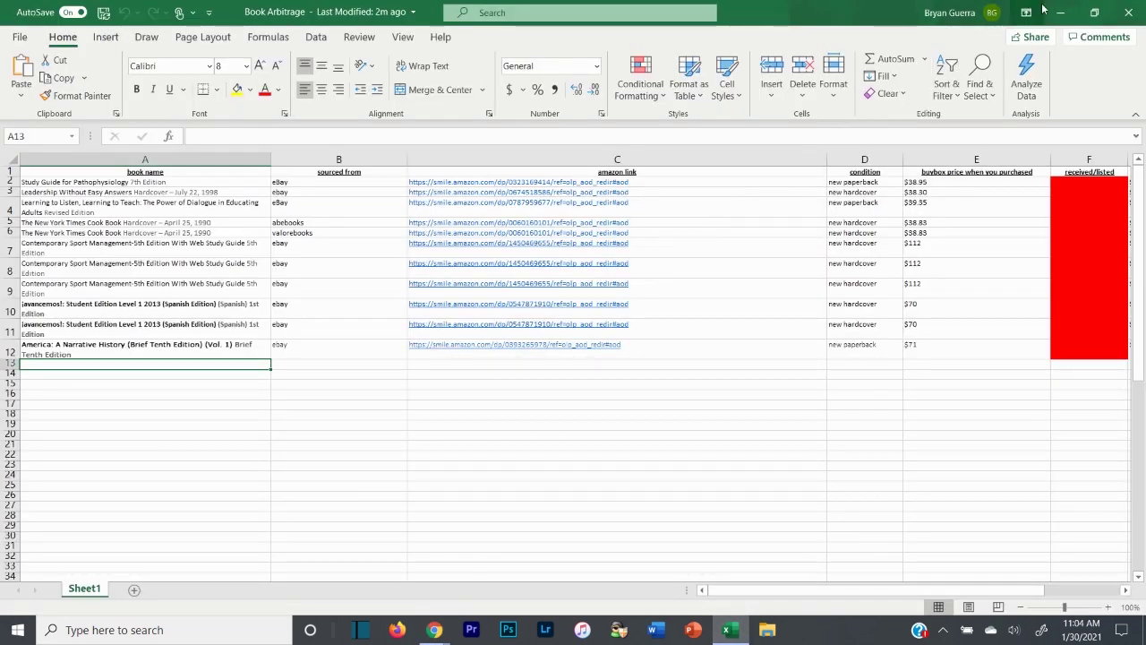
pyautogui.click(1058, 11)
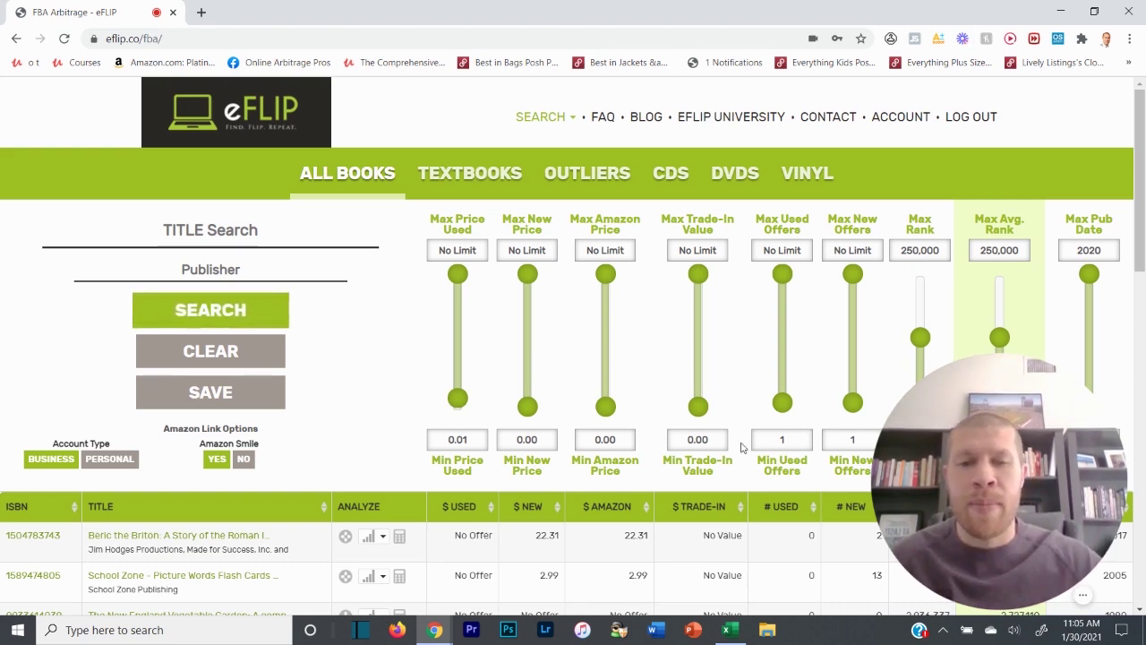
pyautogui.click(730, 629)
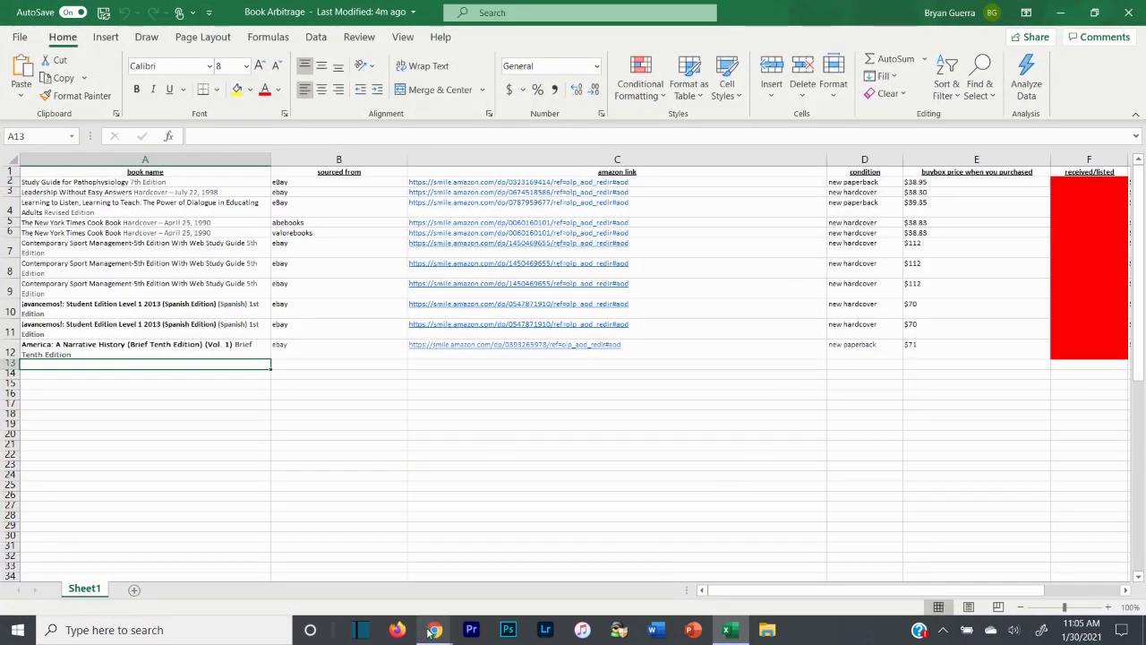
pyautogui.moveTo(434, 632)
pyautogui.click(657, 373)
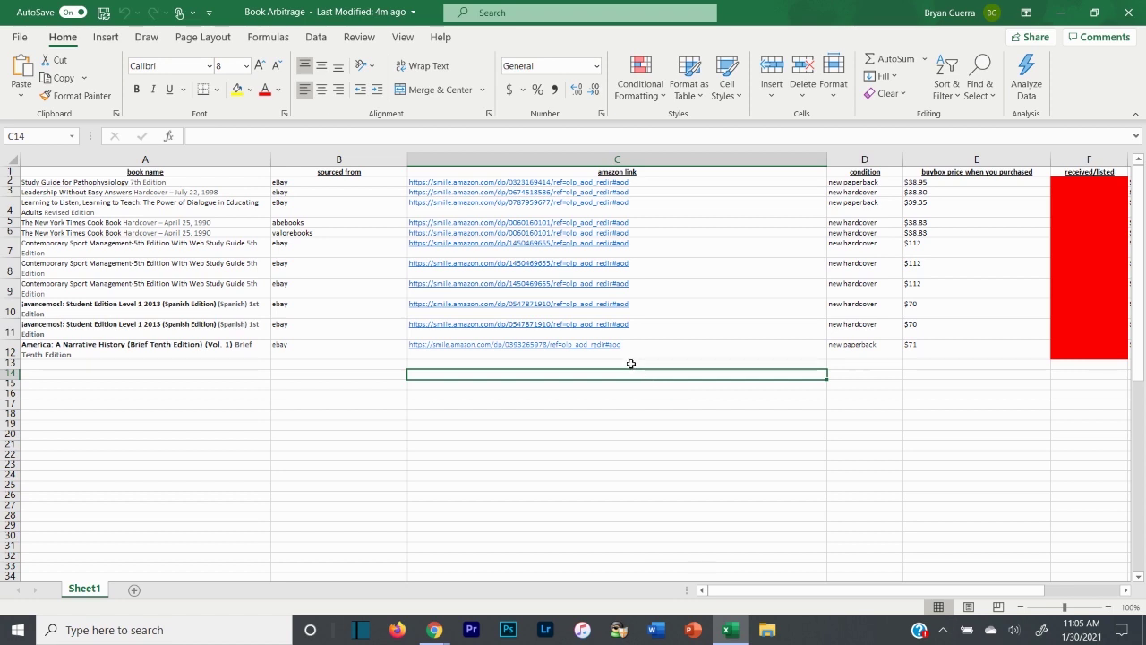
# Set the font size of the whole sheet to 16
pyautogui.click(9, 160)
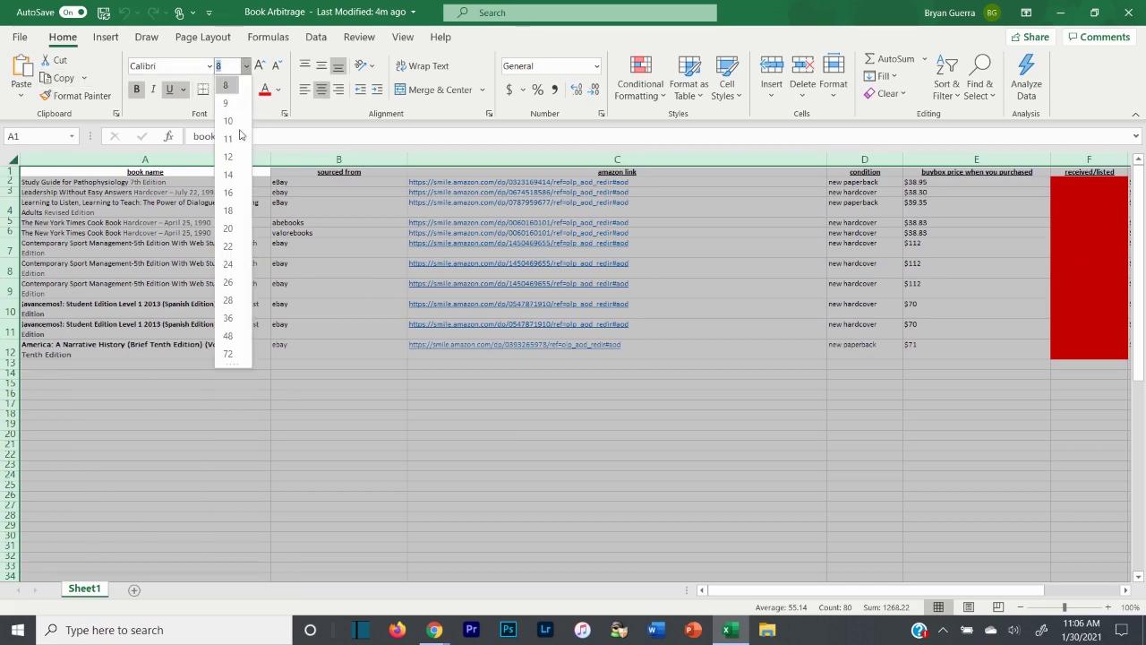
pyautogui.click(229, 193)
pyautogui.click(276, 285)
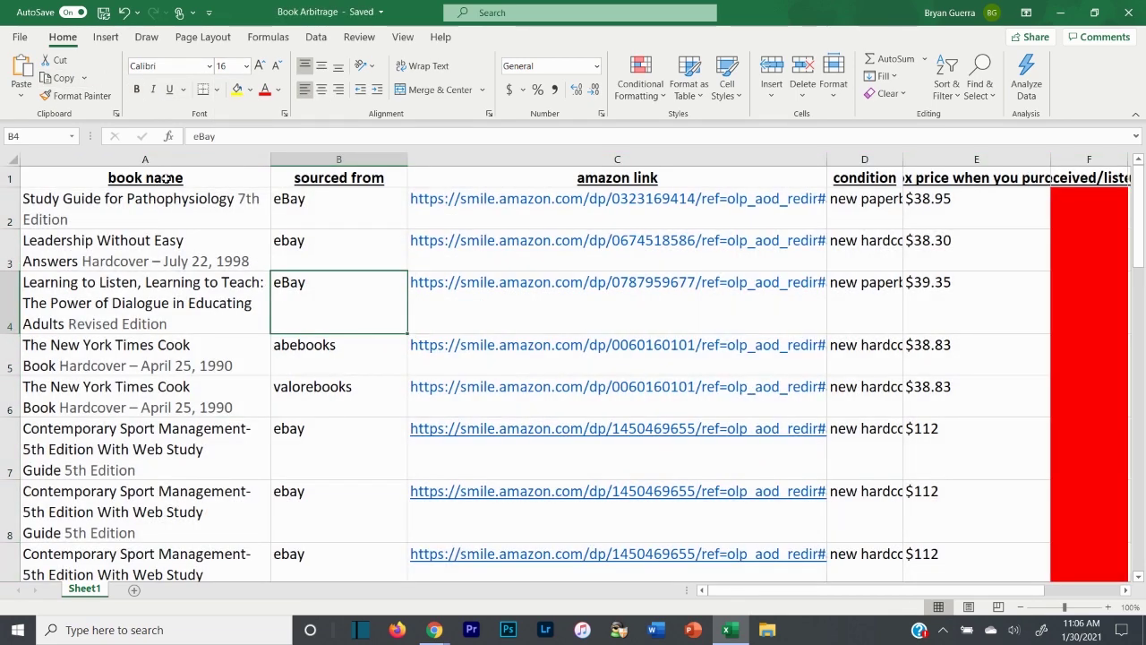
# Try to find "study for" in the sheet with Find
pyautogui.click(167, 219)
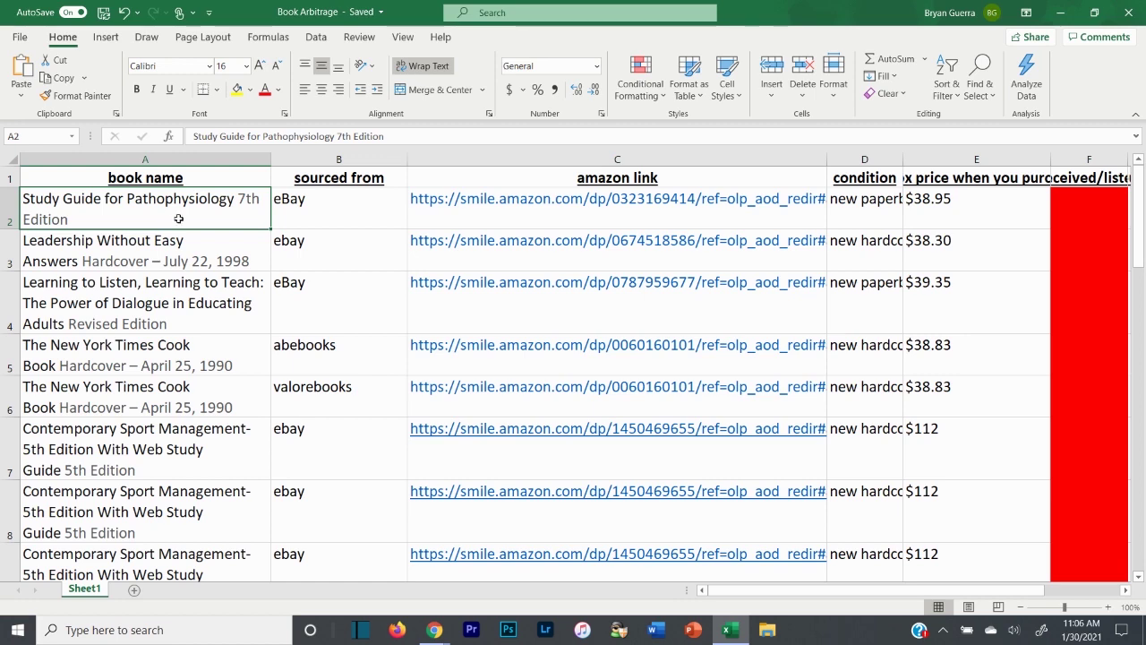
pyautogui.hotkey('ctrl', 'f')
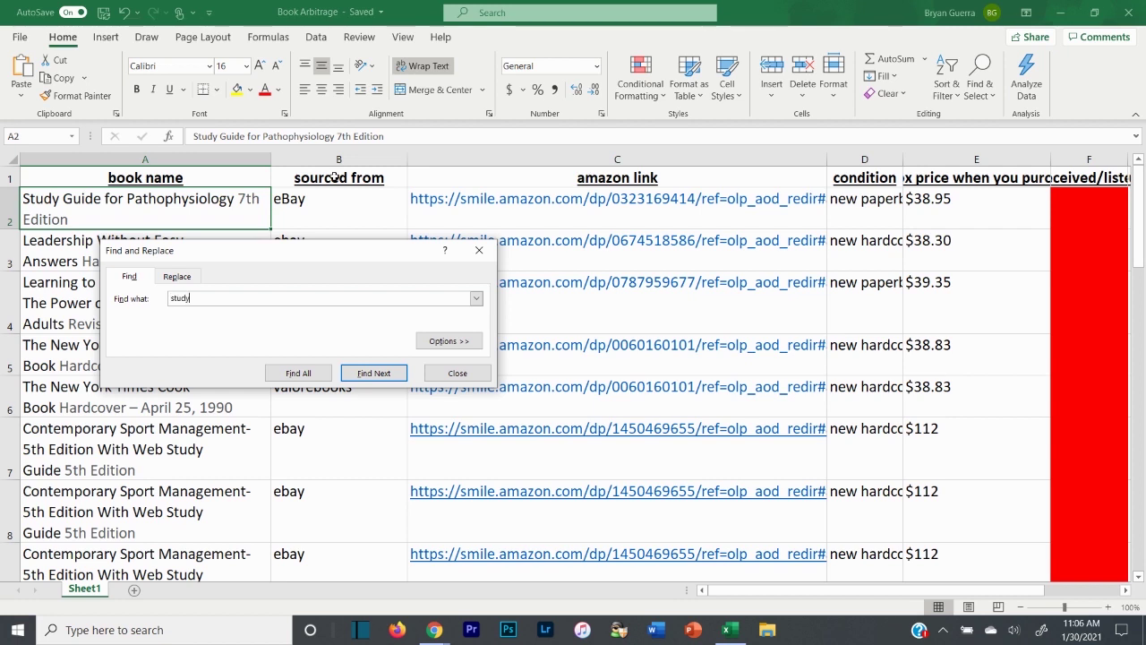
pyautogui.click(390, 367)
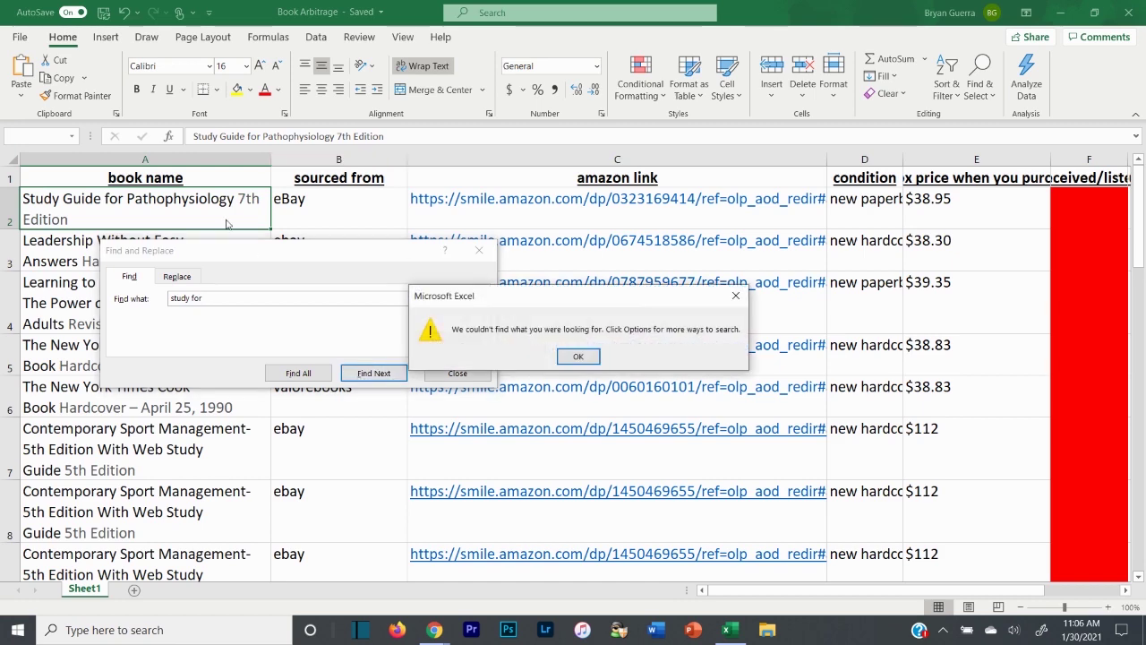
pyautogui.click(579, 356)
pyautogui.click(479, 253)
# Search the book name column for "patho" and close the search
pyautogui.click(228, 158)
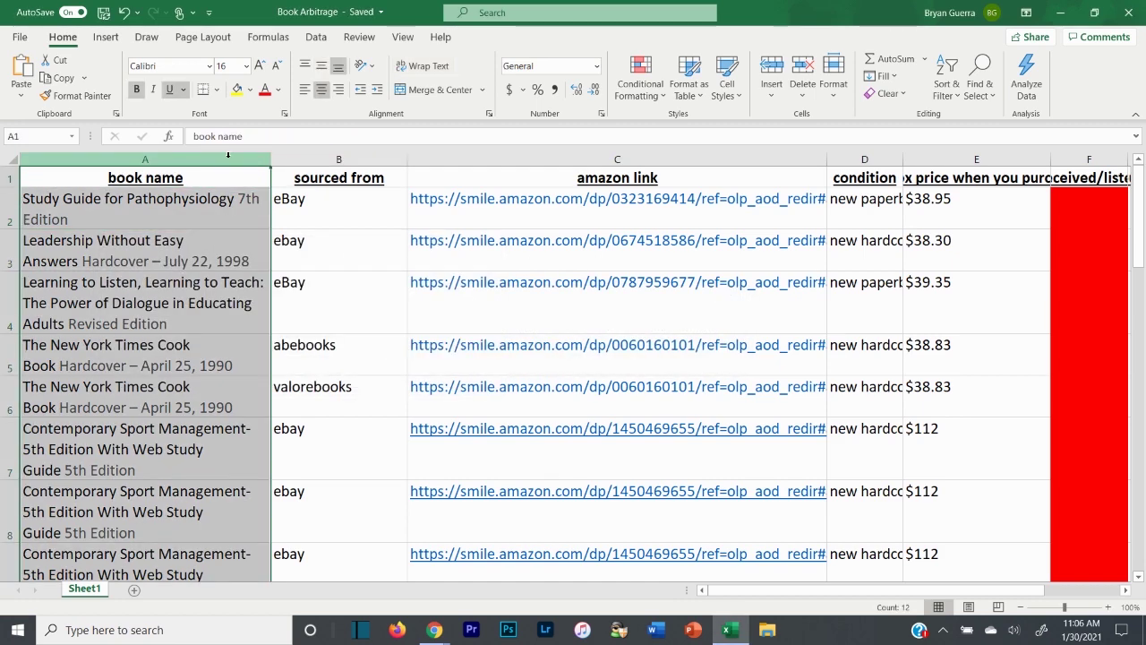
pyautogui.hotkey('ctrl', 'f')
pyautogui.write('pa')
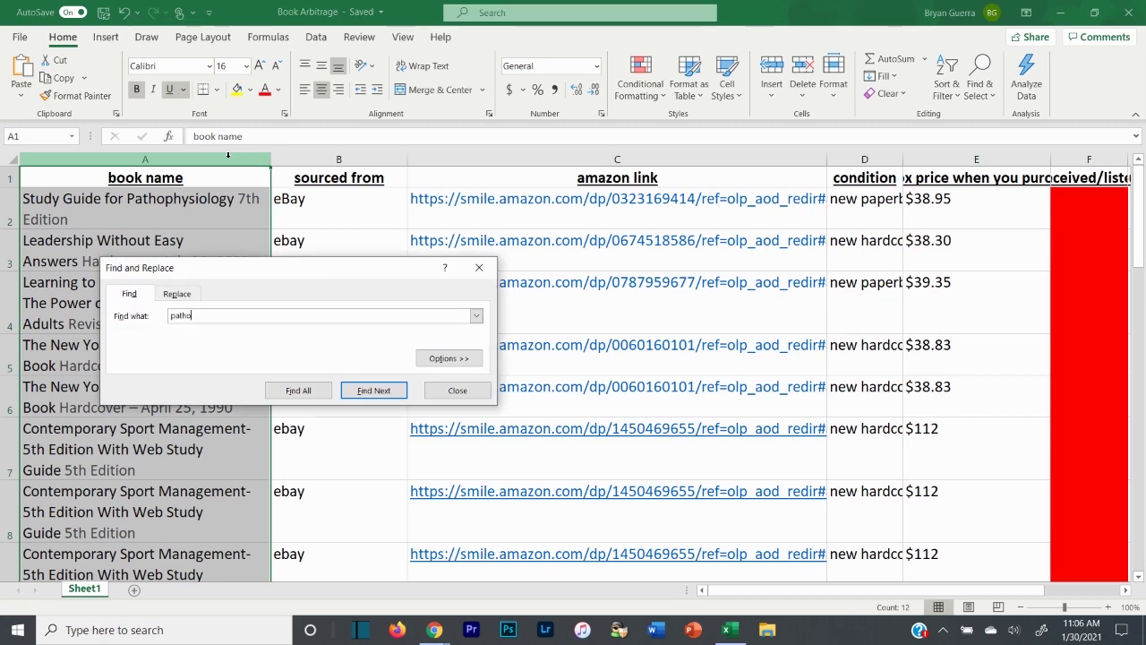
pyautogui.write('tho')
pyautogui.press('Return')
pyautogui.click(218, 216)
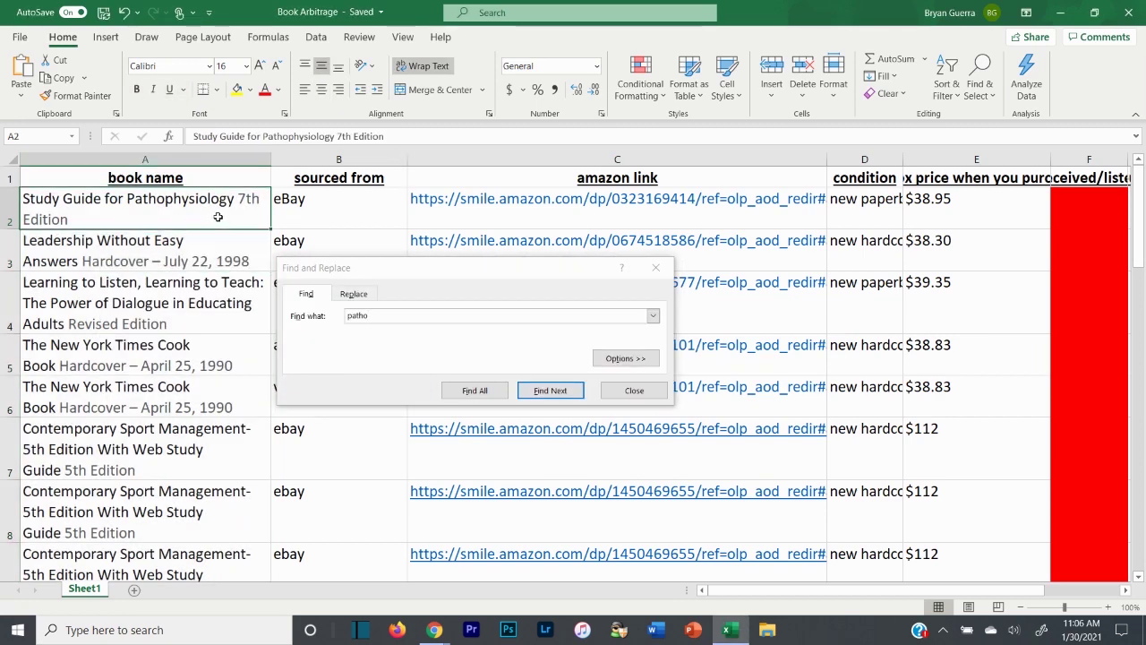
pyautogui.click(655, 266)
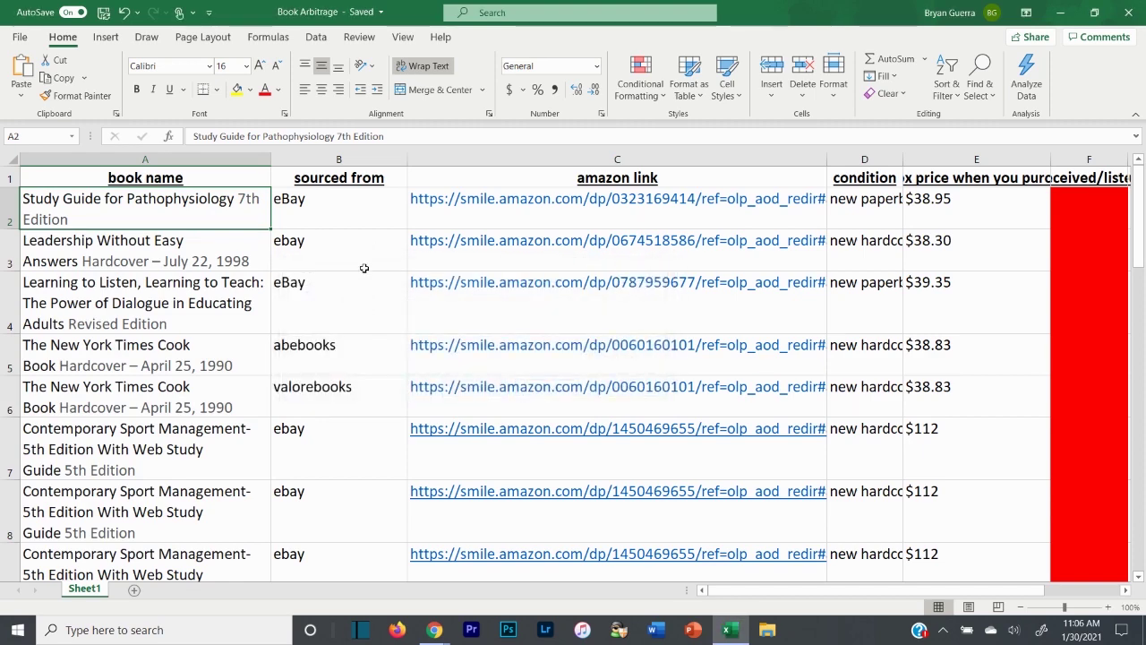
# Set the font size of the whole sheet to 11
pyautogui.scroll(-3, 364, 268)
pyautogui.scroll(2, 239, 258)
pyautogui.scroll(-1, 218, 259)
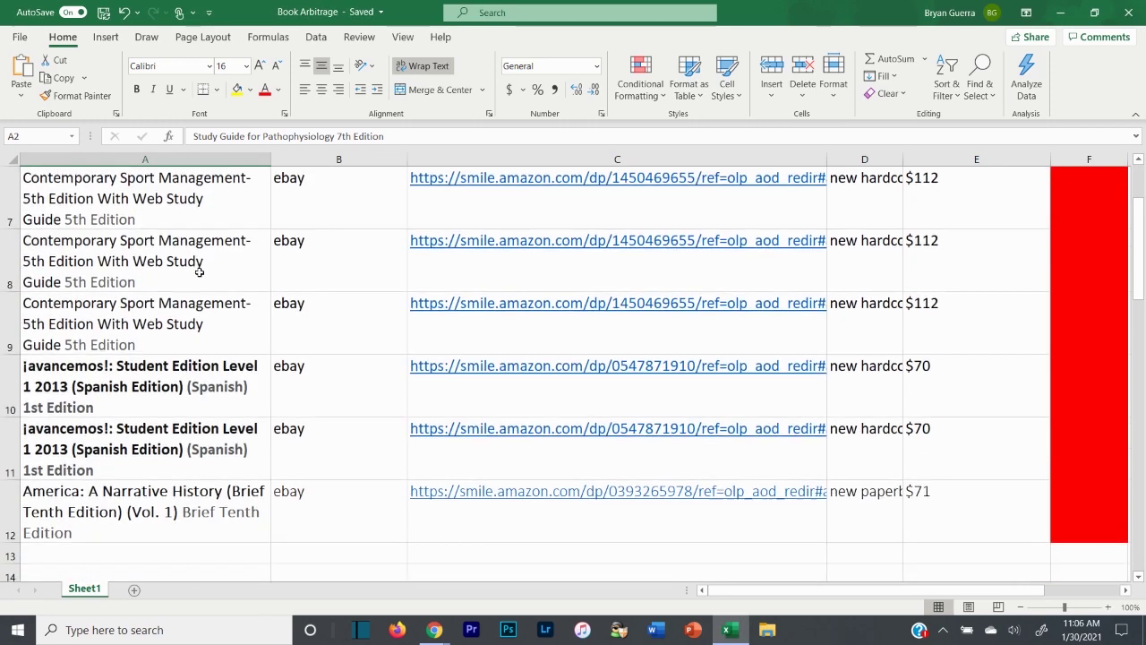
pyautogui.scroll(-15, 199, 272)
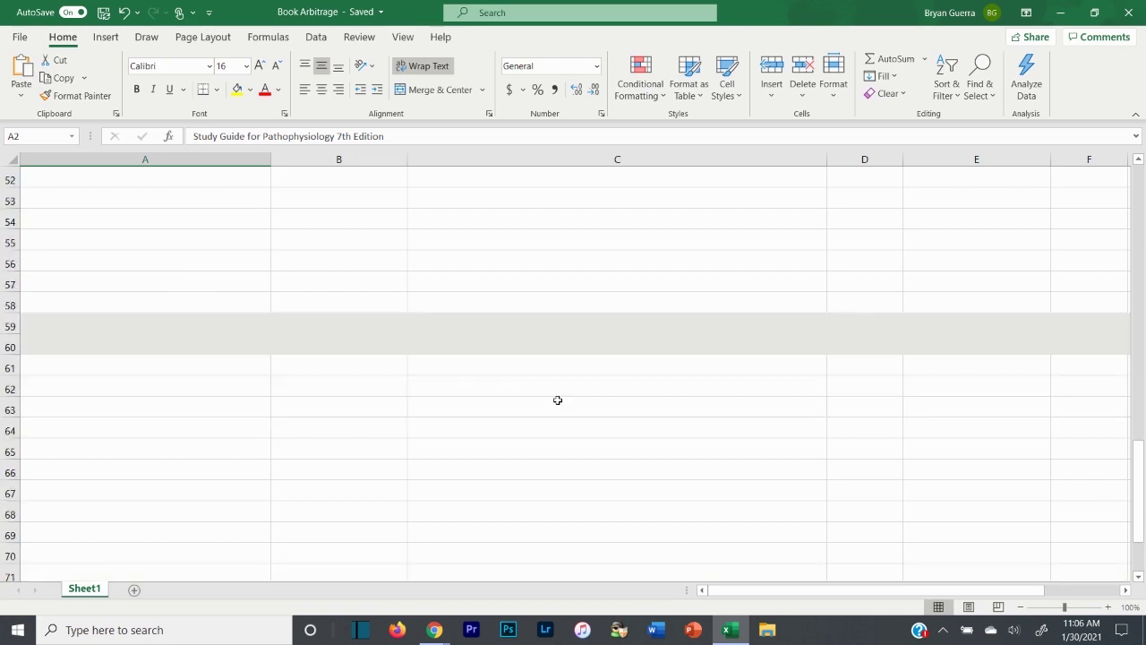
pyautogui.scroll(-1, 626, 465)
pyautogui.moveTo(757, 590); pyautogui.dragTo(794, 590)
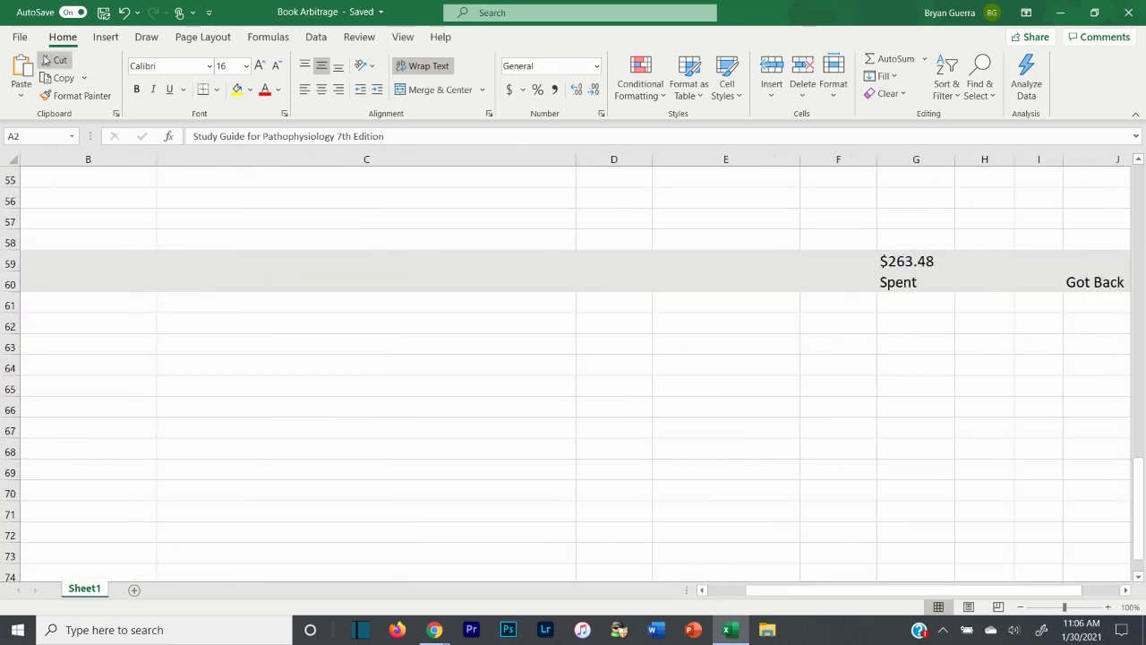
pyautogui.click(13, 157)
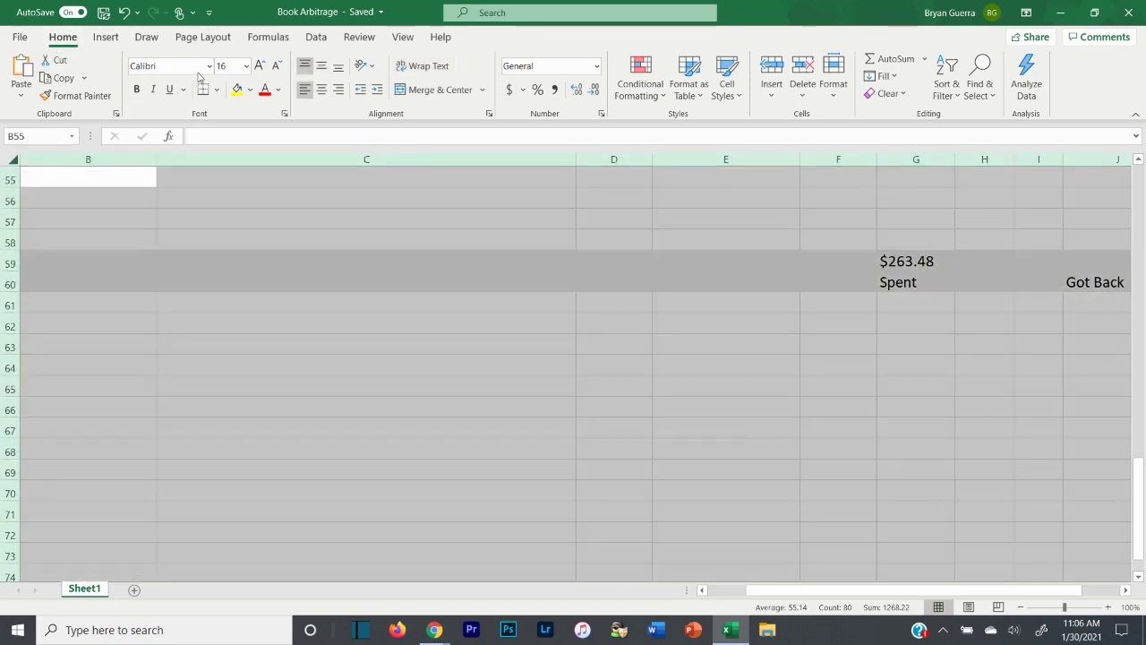
pyautogui.click(245, 66)
pyautogui.click(226, 134)
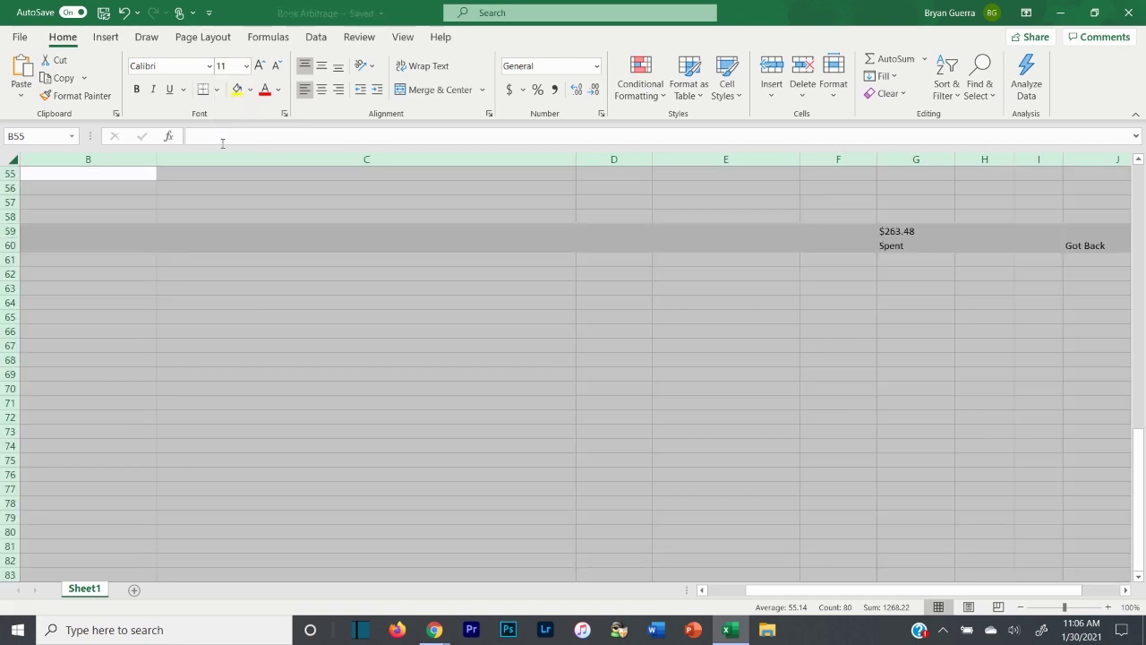
pyautogui.click(295, 215)
# Examine the Spent and Got Back totals in rows 59 and 60 and the purchase, sale, fee and profit columns
pyautogui.scroll(2, 671, 507)
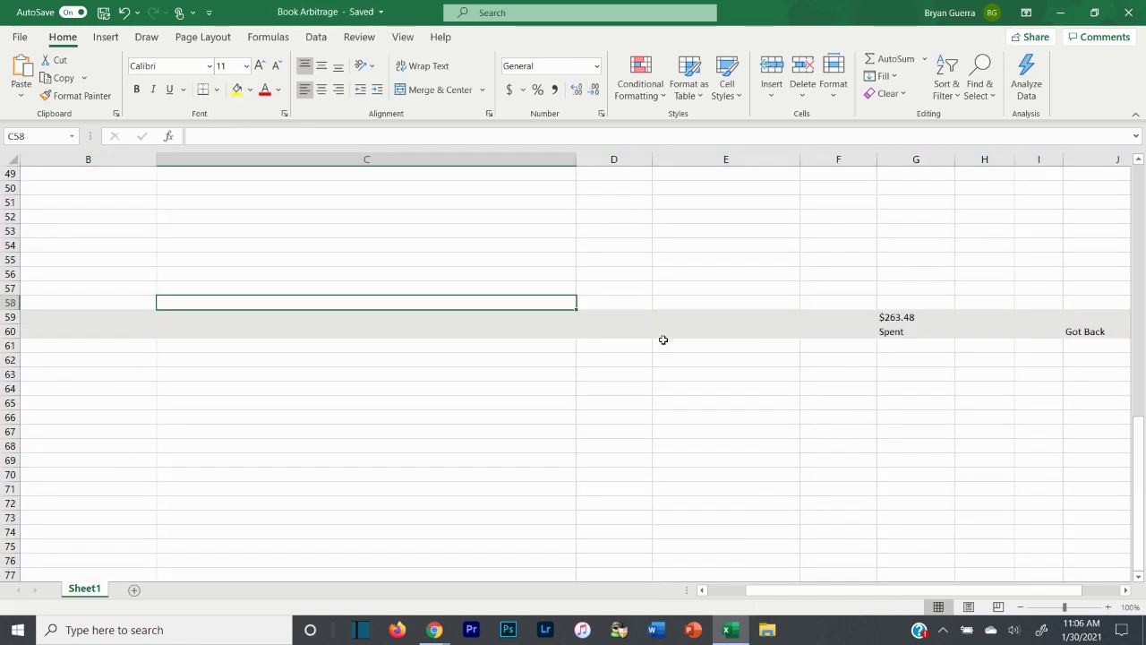
pyautogui.scroll(4, 934, 341)
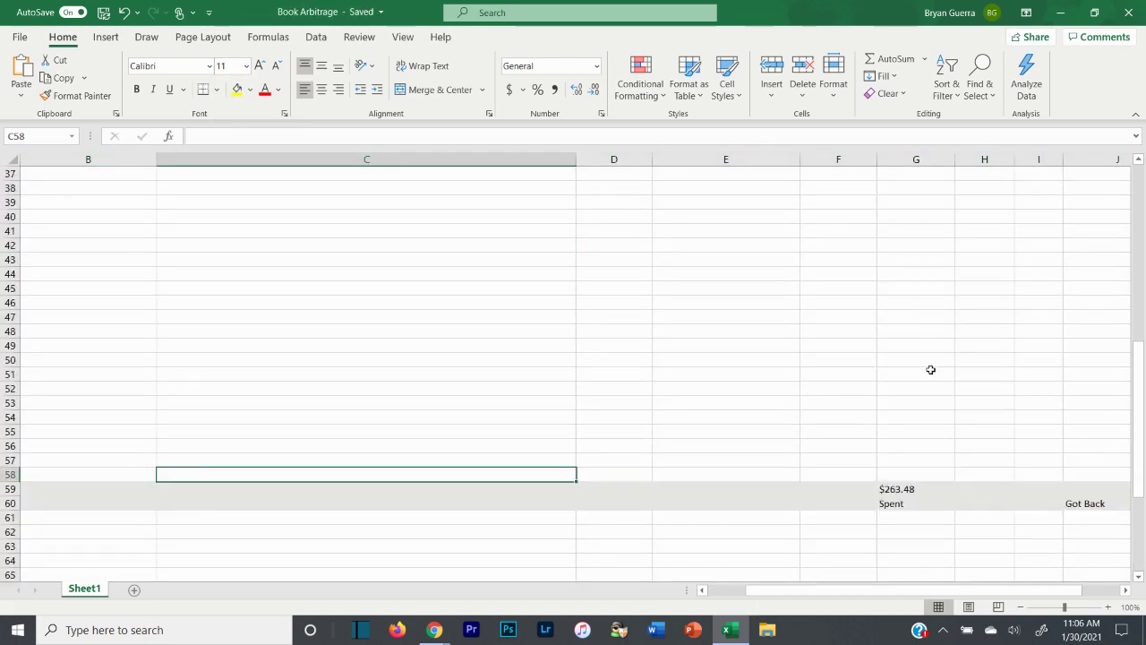
pyautogui.scroll(-1, 930, 369)
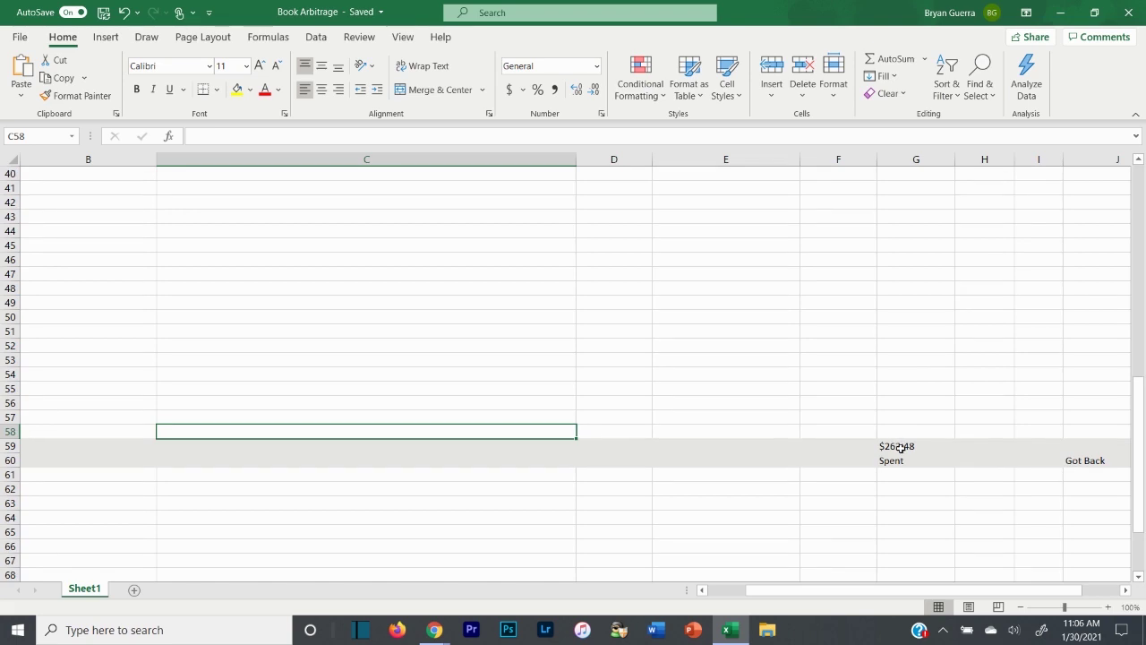
pyautogui.scroll(9, 699, 346)
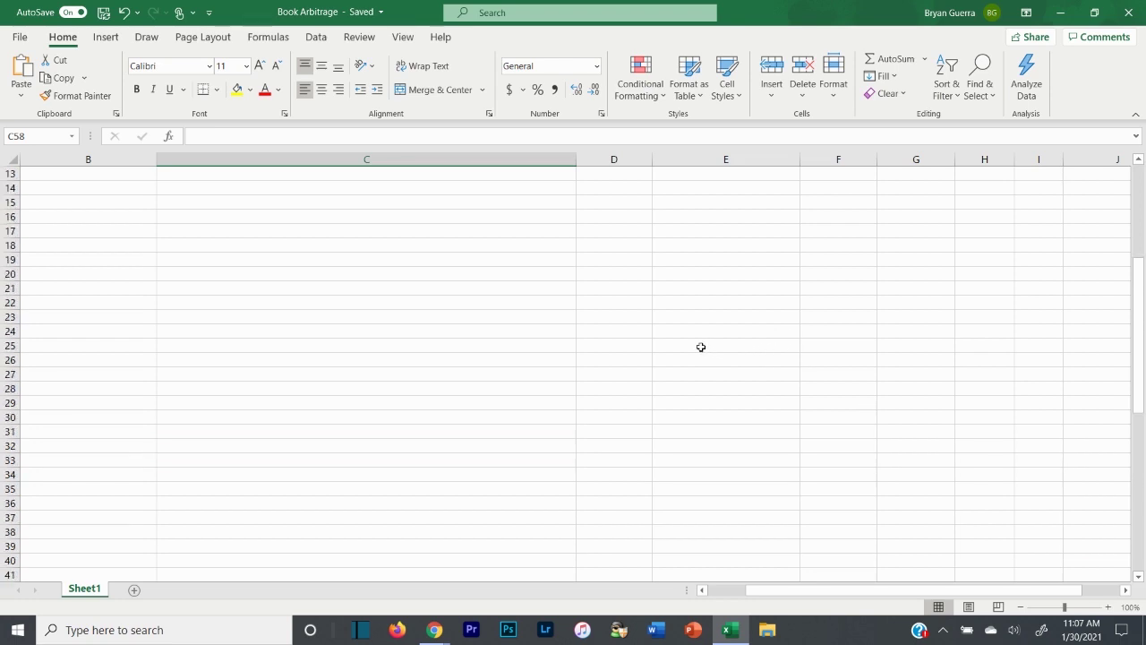
pyautogui.scroll(-8, 693, 350)
pyautogui.scroll(-2, 690, 347)
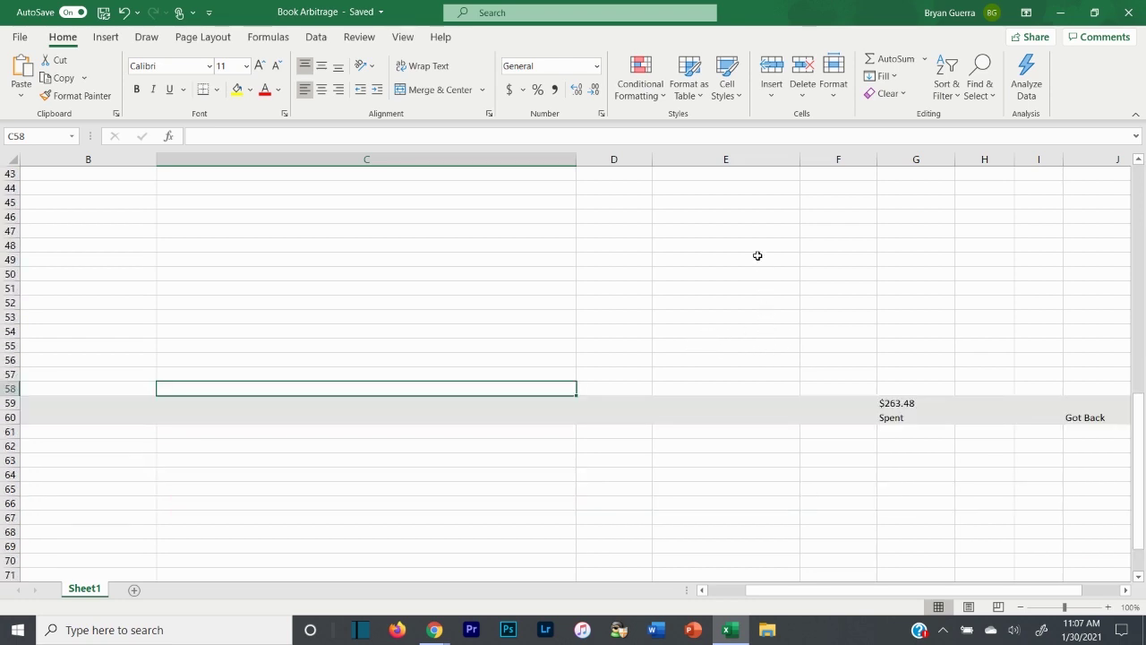
pyautogui.scroll(1, 751, 276)
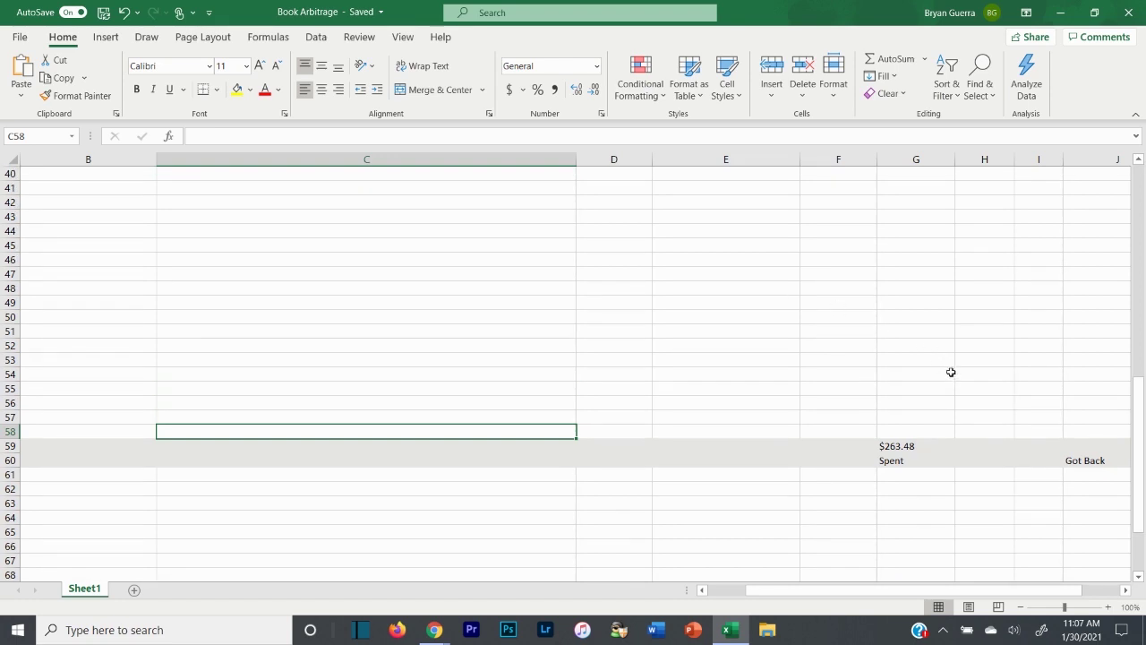
pyautogui.scroll(13, 951, 371)
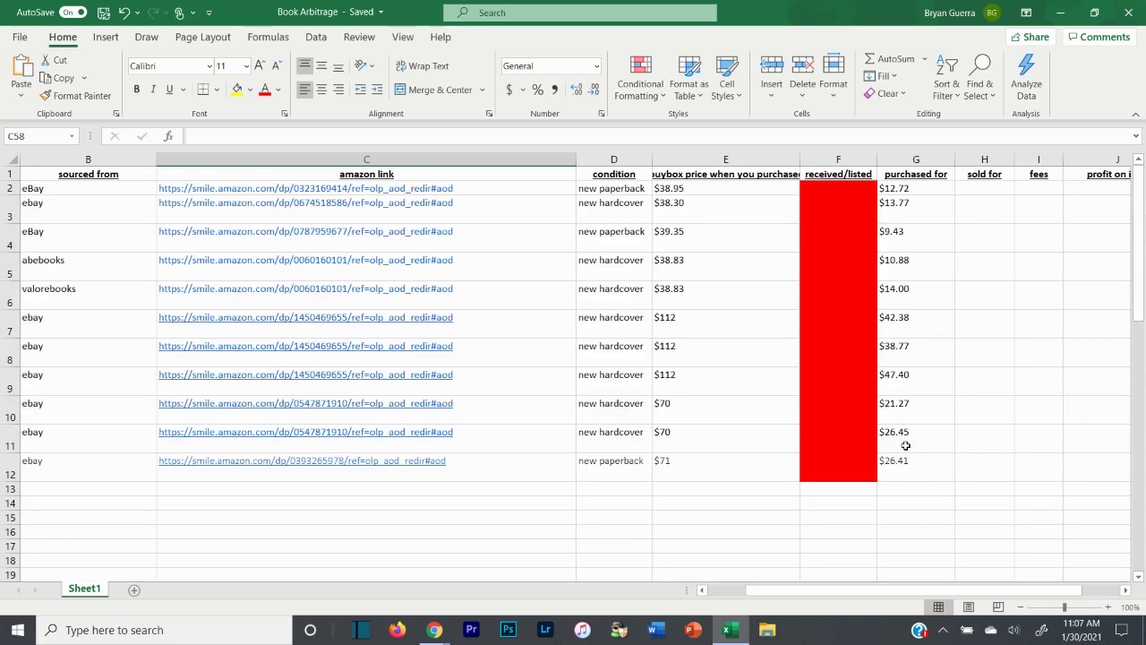
pyautogui.click(1114, 191)
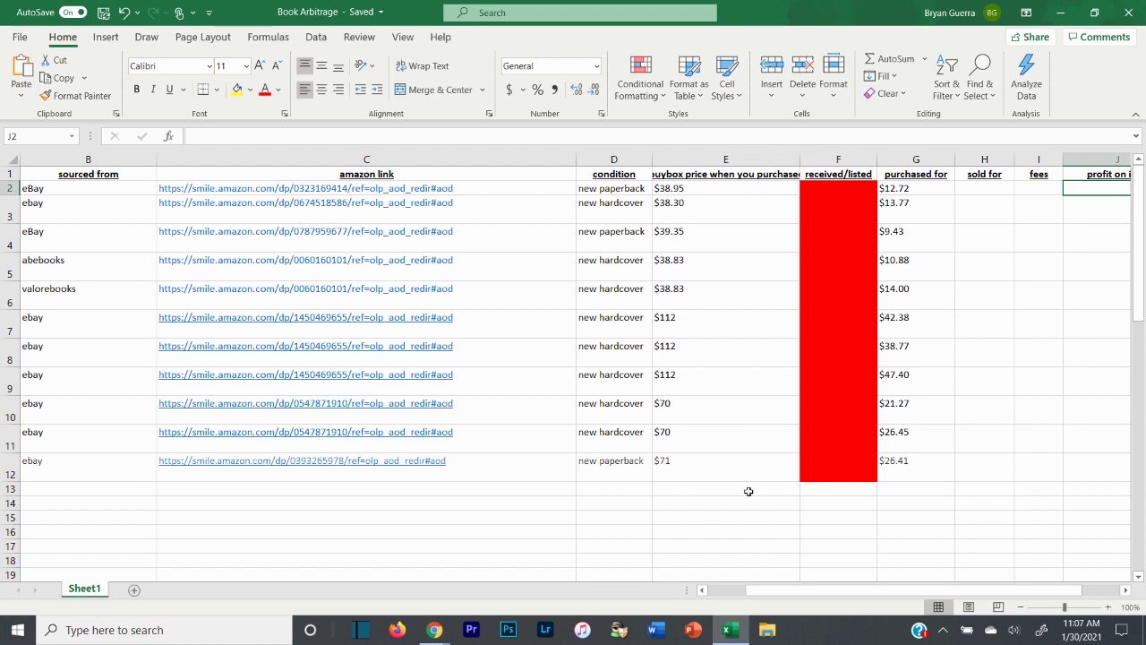
# Review the book name and sourced from columns across the listed purchases
pyautogui.moveTo(774, 592); pyautogui.dragTo(736, 592)
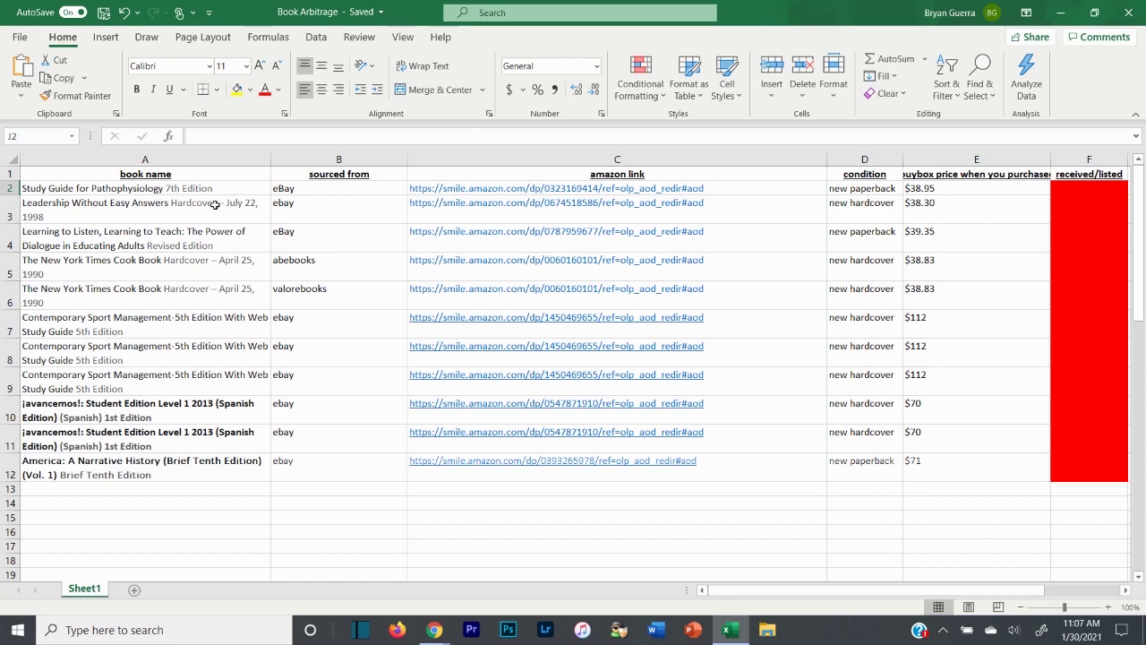
pyautogui.click(207, 160)
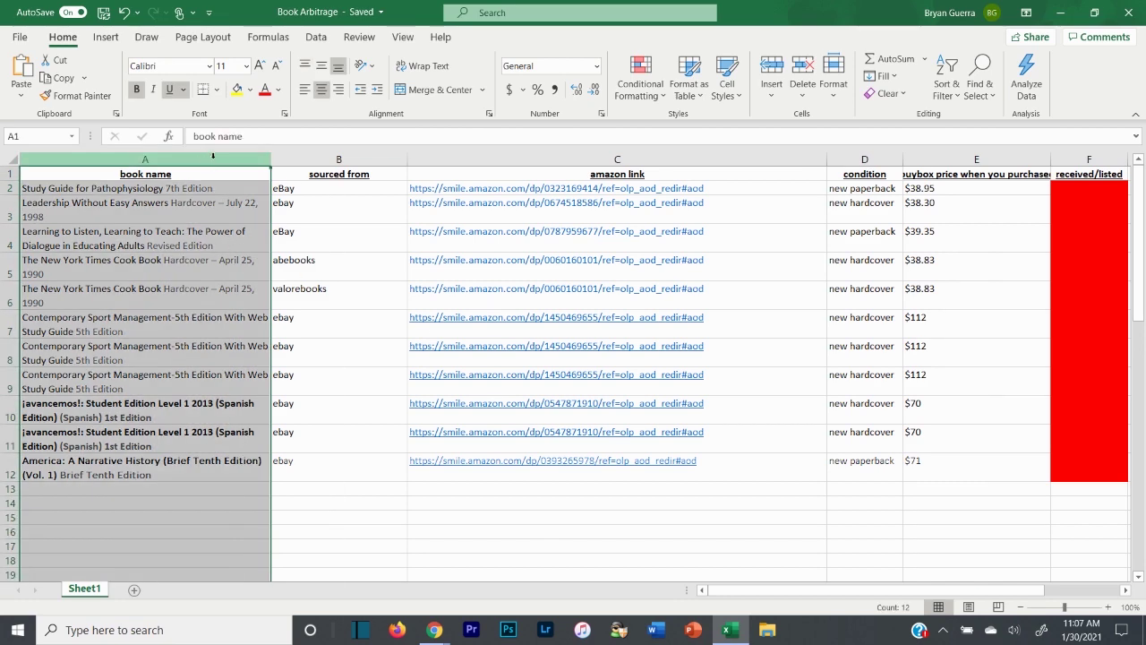
pyautogui.click(338, 159)
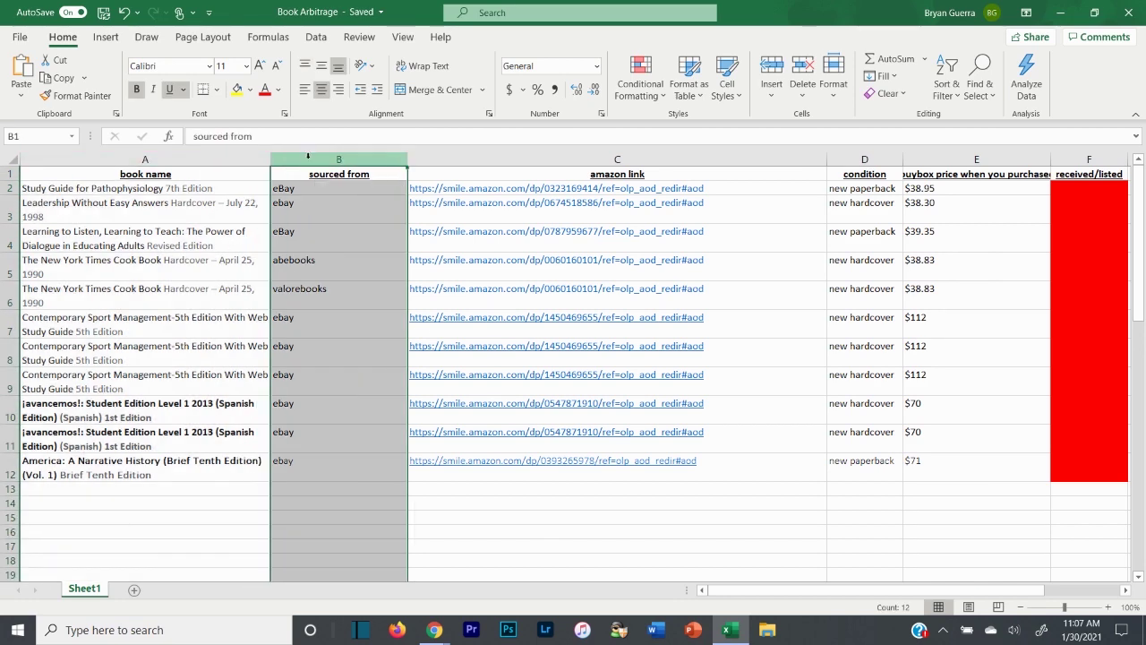
pyautogui.click(300, 202)
pyautogui.click(301, 202)
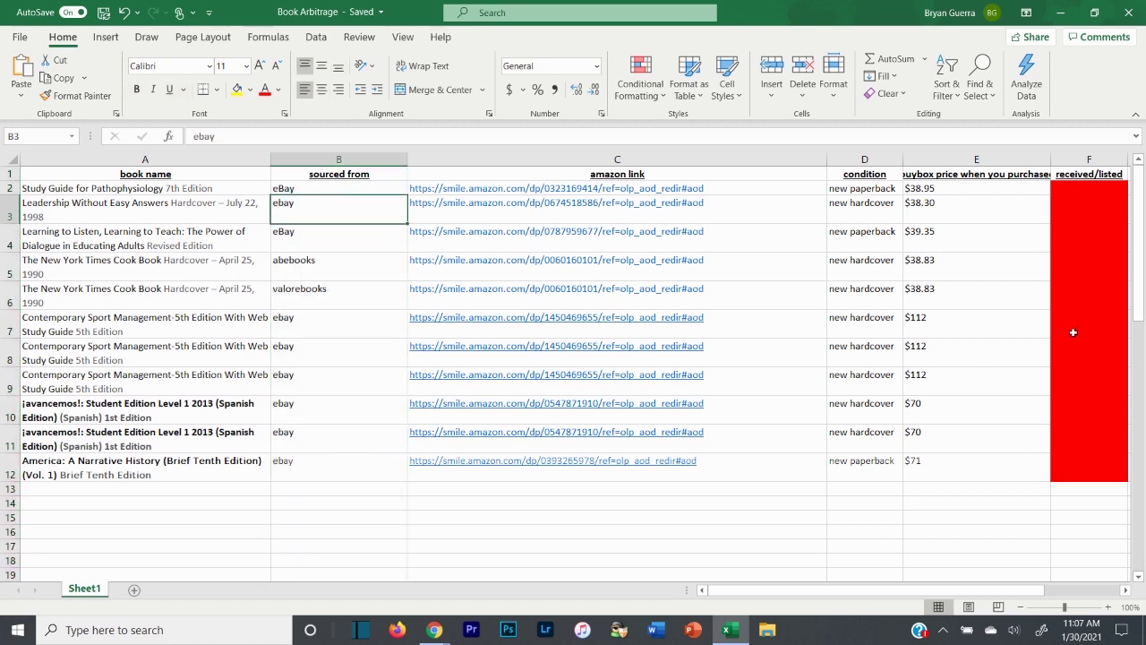
pyautogui.press('Down')
pyautogui.press('Down')
pyautogui.click(352, 418)
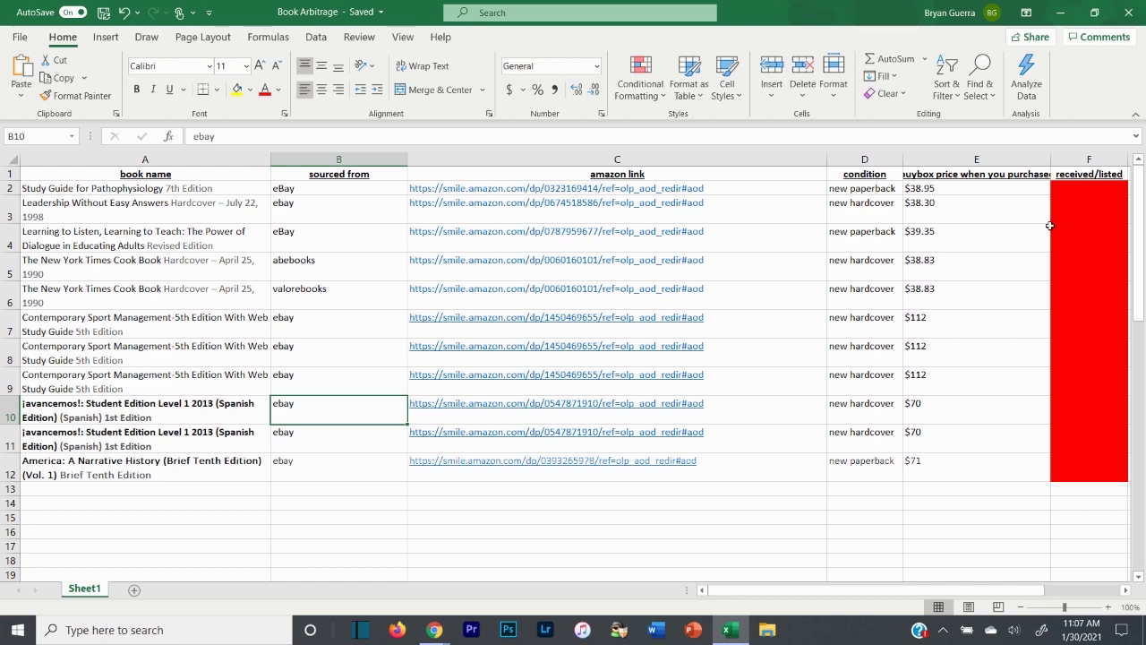
# Open the Amazon link recorded for Study Guide for Pathophysiology 7th Edition in the amazon link column
pyautogui.click(529, 159)
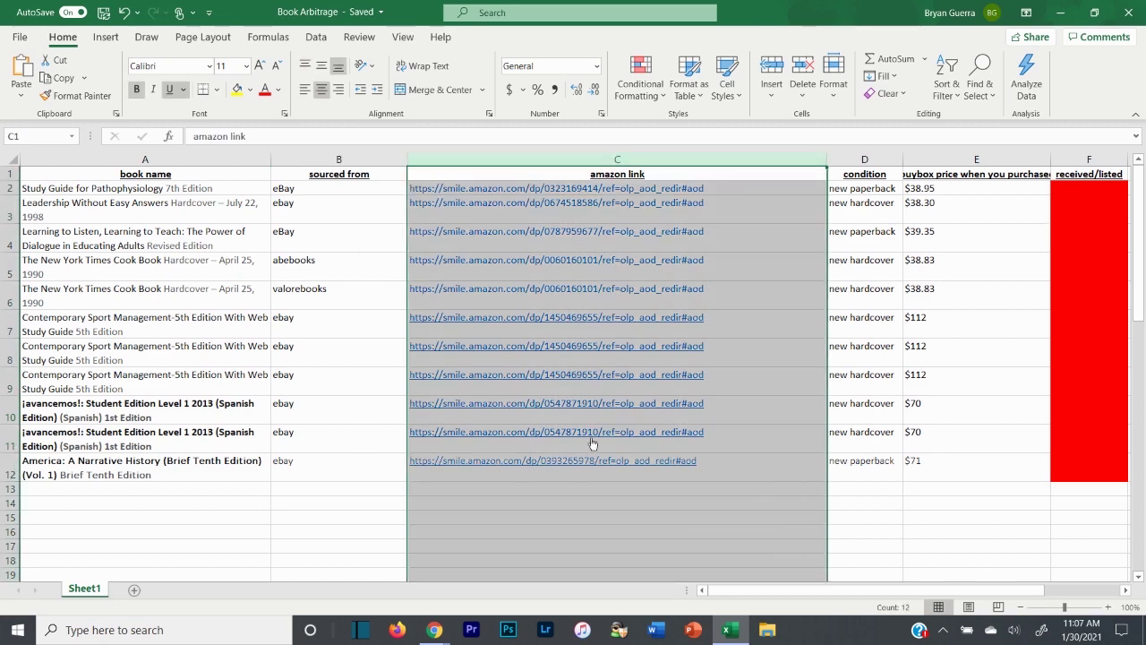
pyautogui.click(542, 517)
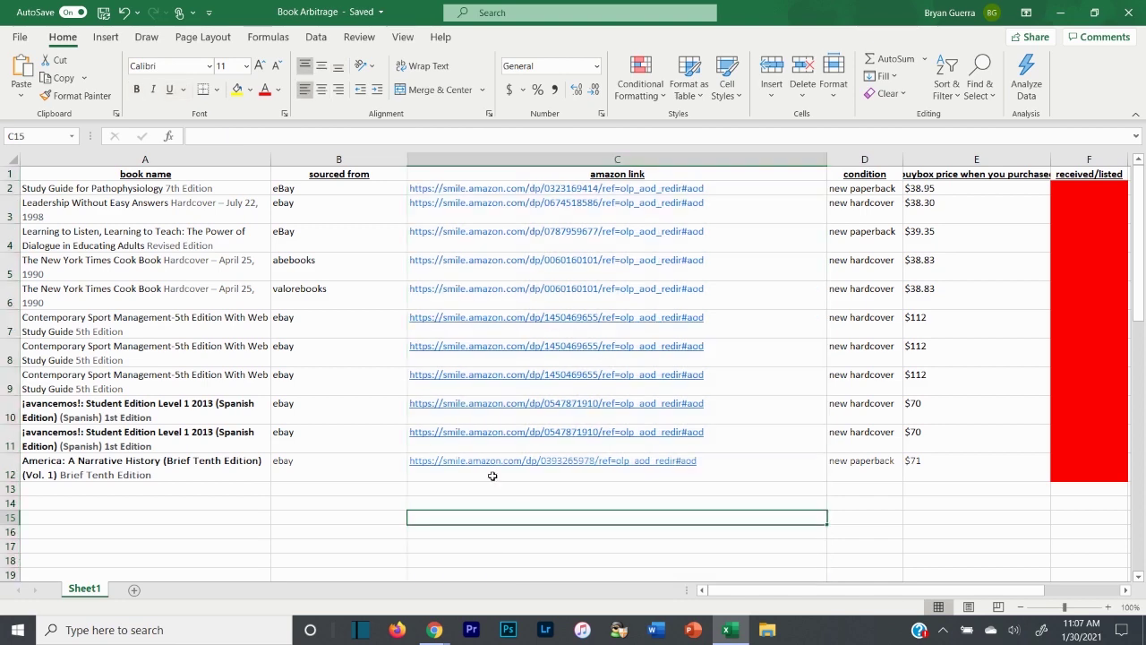
pyautogui.click(482, 193)
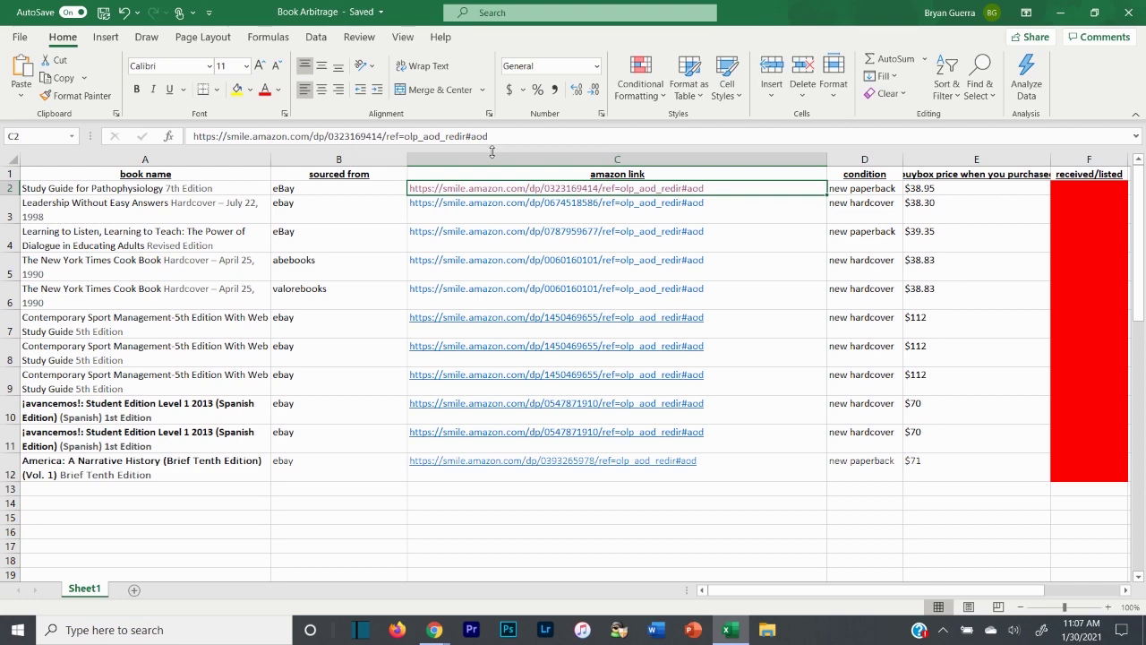
pyautogui.click(706, 185)
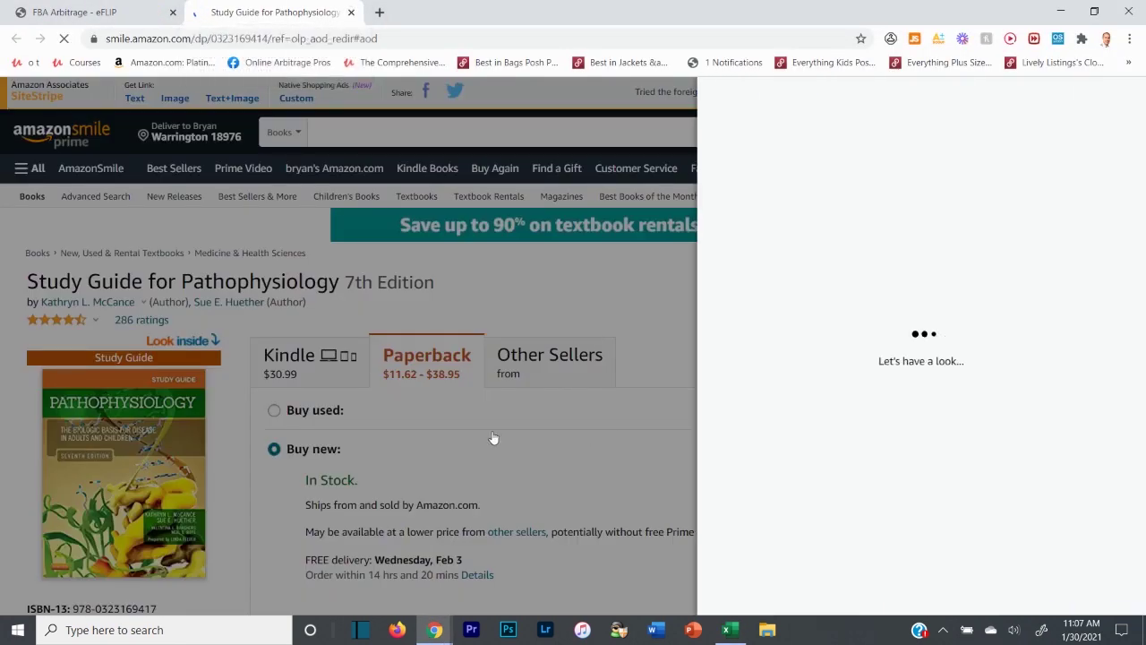
# Dismiss the seller offers panel and examine the new and used prices on the Study Guide for Pathophysiology listing
pyautogui.click(552, 266)
pyautogui.scroll(-3, 552, 267)
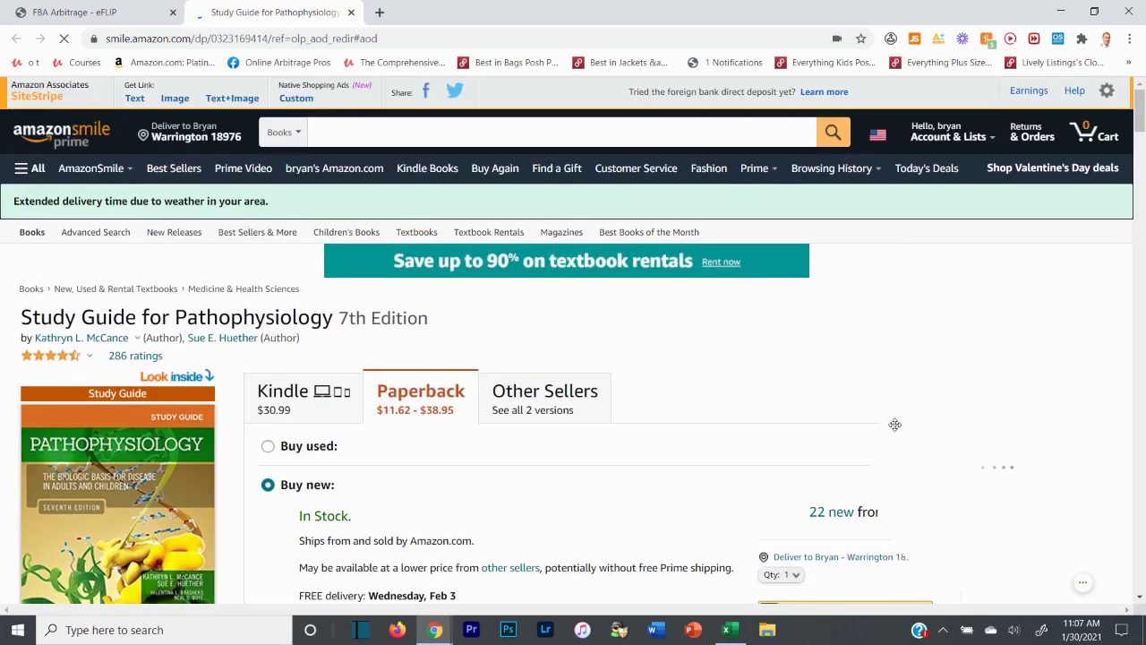
pyautogui.scroll(-3, 918, 256)
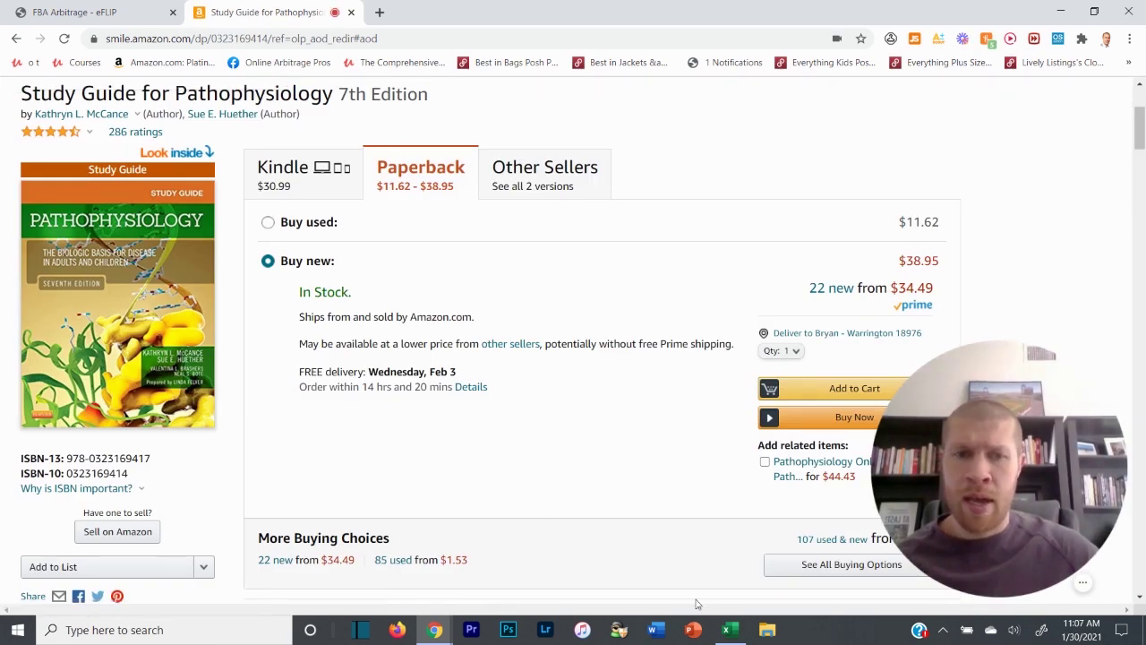
# Switch to the Book Arbitrage workbook in Excel and compare the first book's source, buybox price and purchase price
pyautogui.click(730, 630)
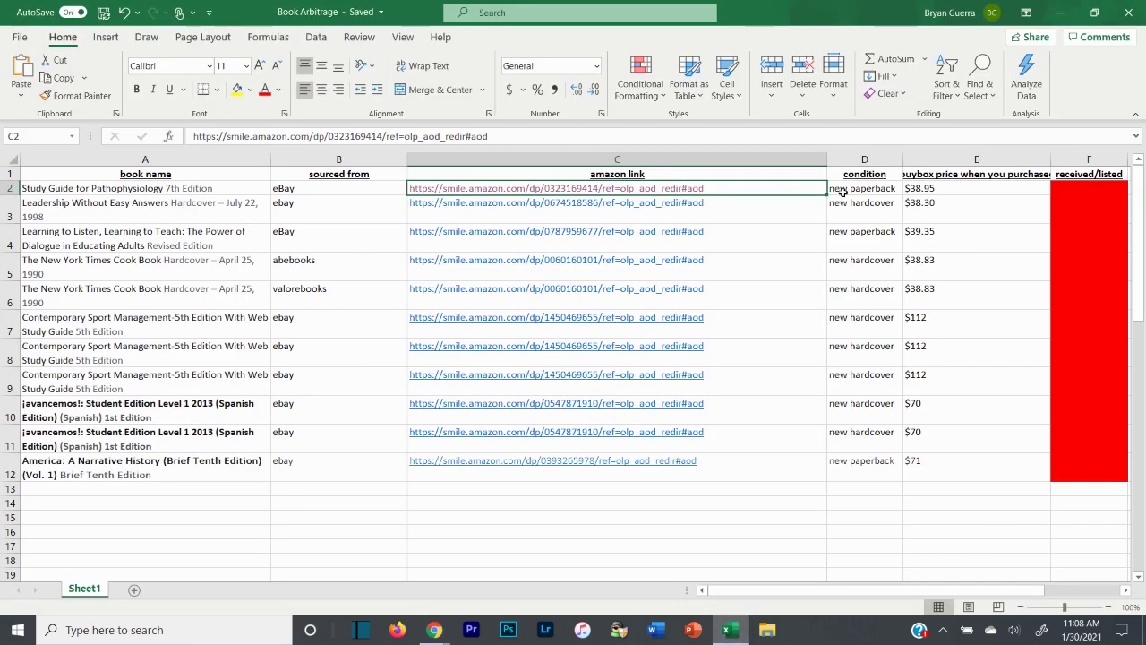
pyautogui.moveTo(742, 591); pyautogui.dragTo(778, 591)
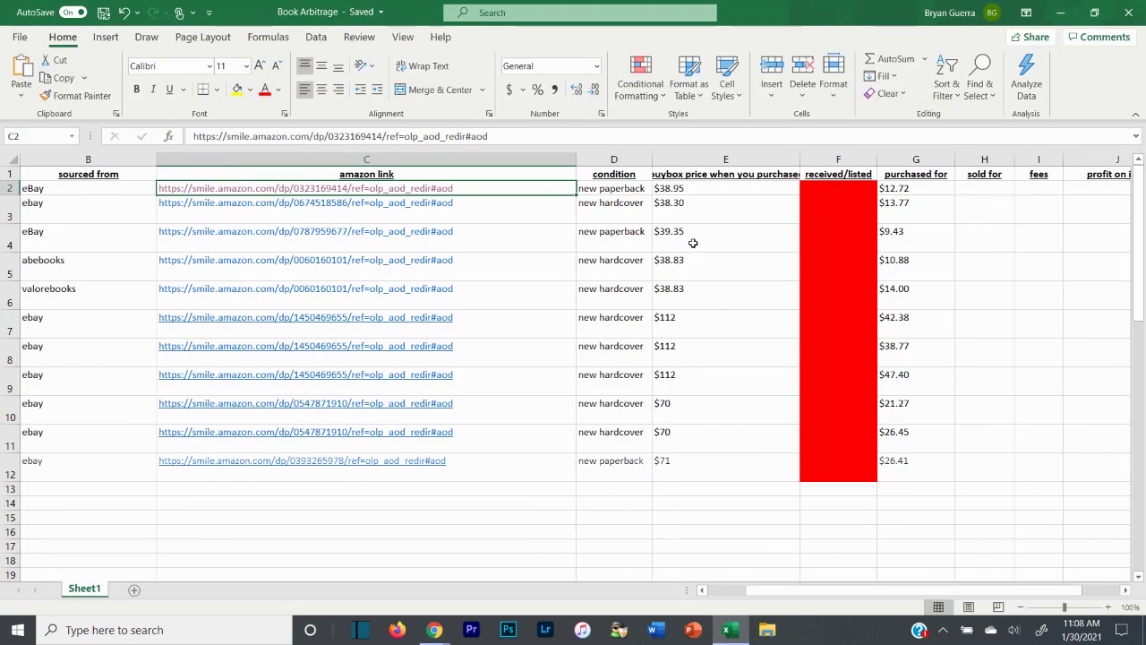
pyautogui.click(706, 188)
pyautogui.click(905, 188)
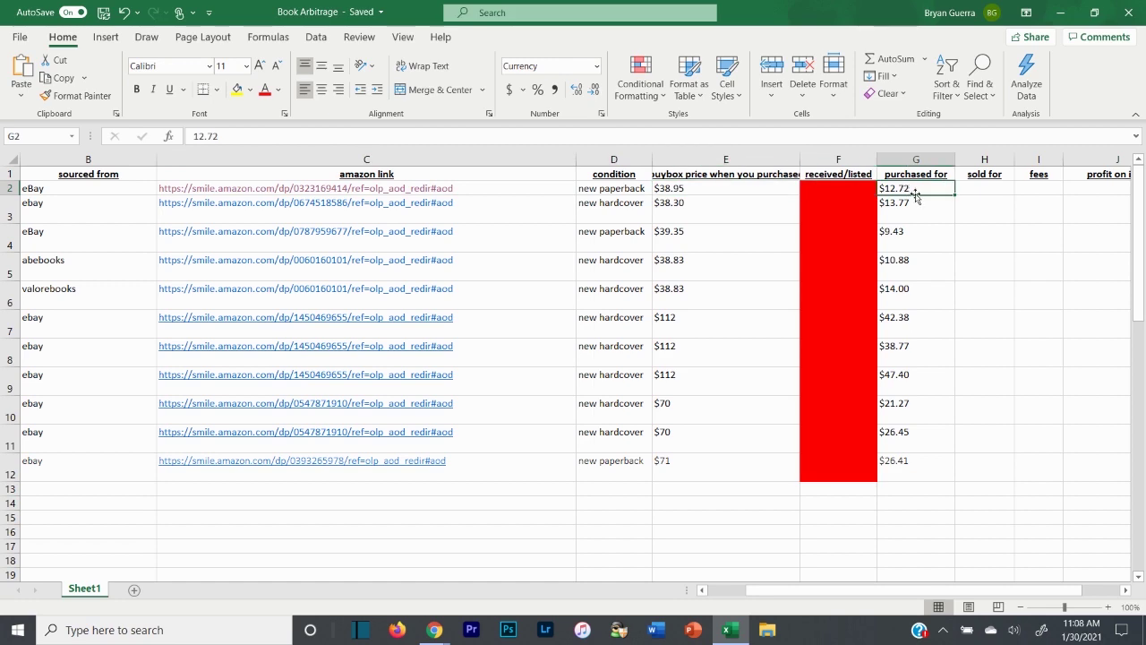
pyautogui.moveTo(811, 593); pyautogui.dragTo(770, 593)
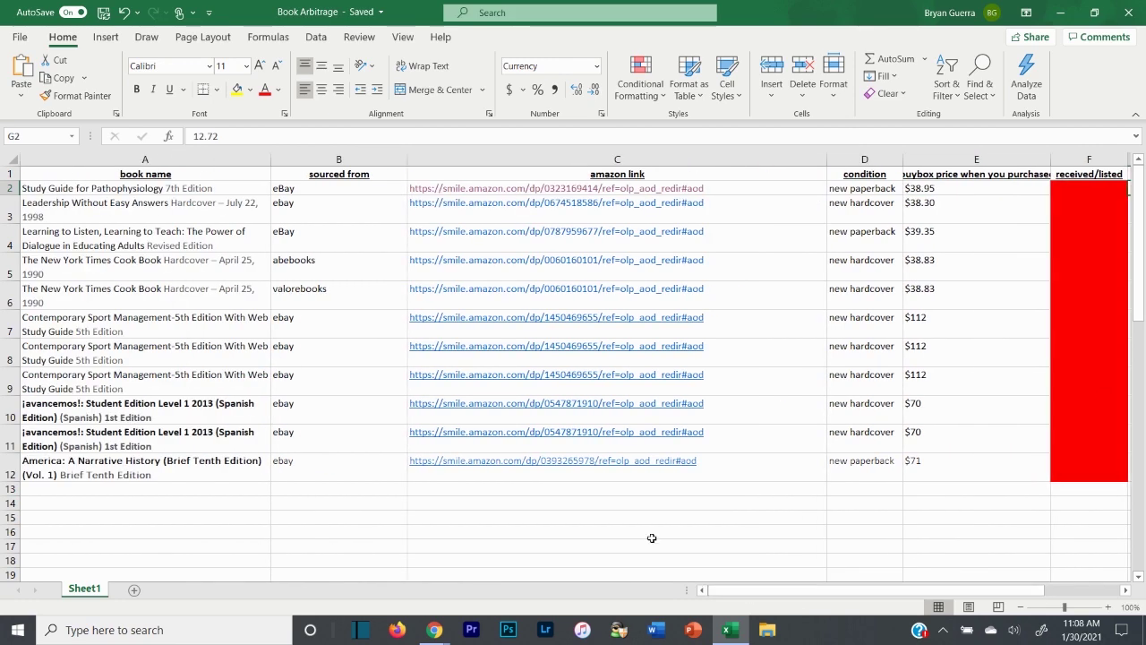
pyautogui.click(368, 190)
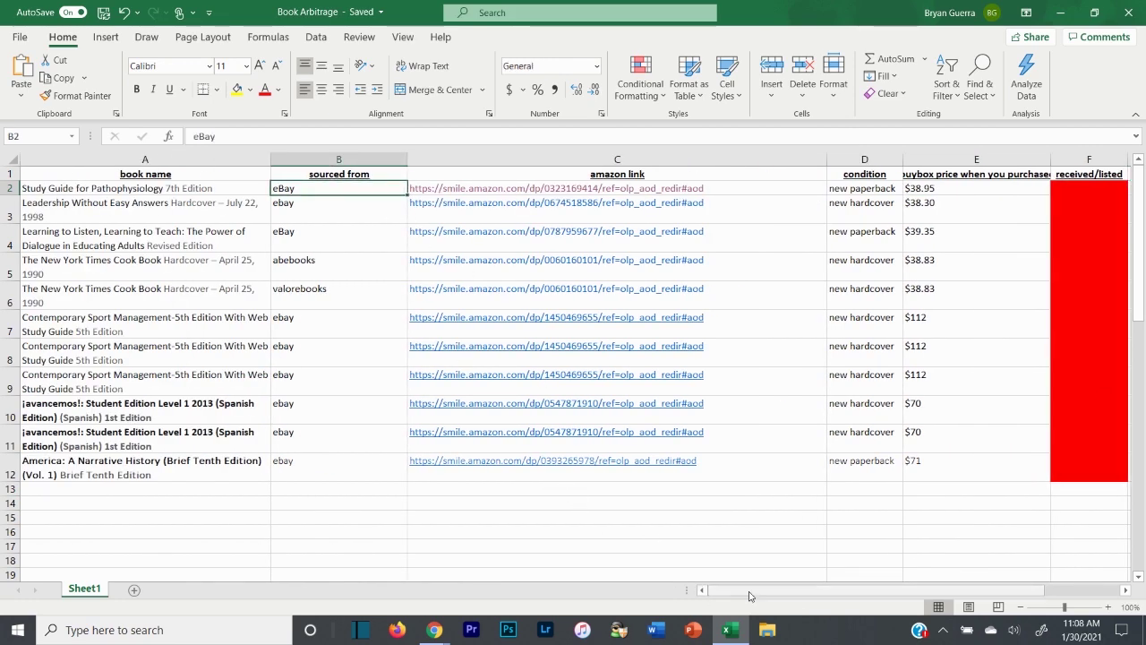
pyautogui.moveTo(754, 593); pyautogui.dragTo(801, 593)
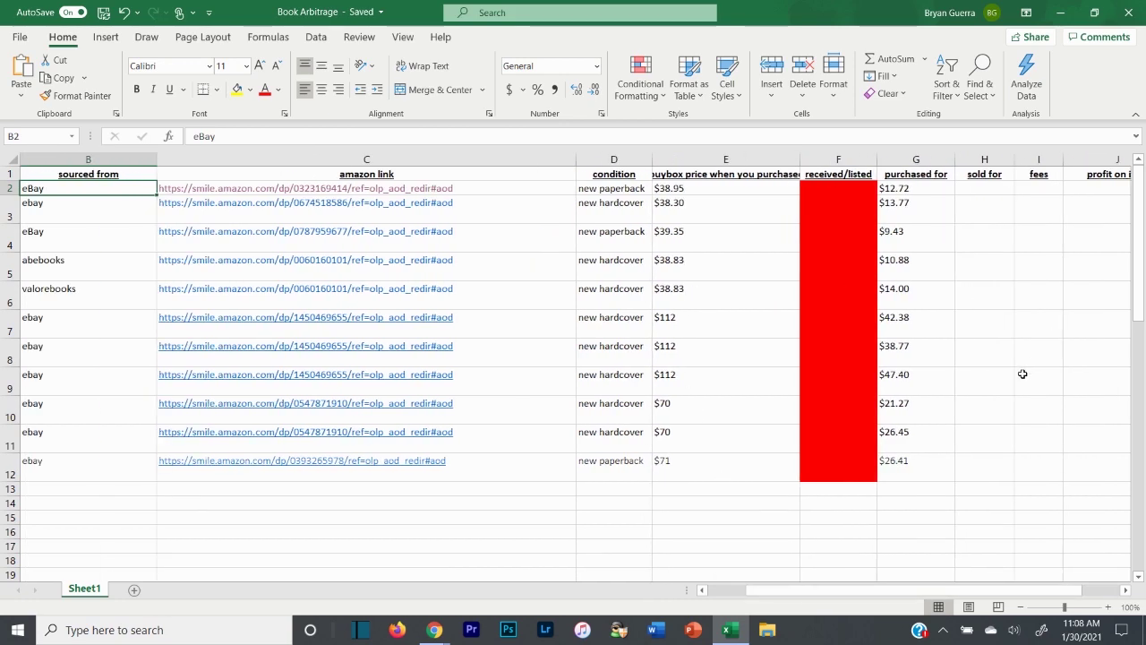
# Review the condition and buybox price columns, checking the first book's buybox price against what it was purchased for
pyautogui.click(593, 159)
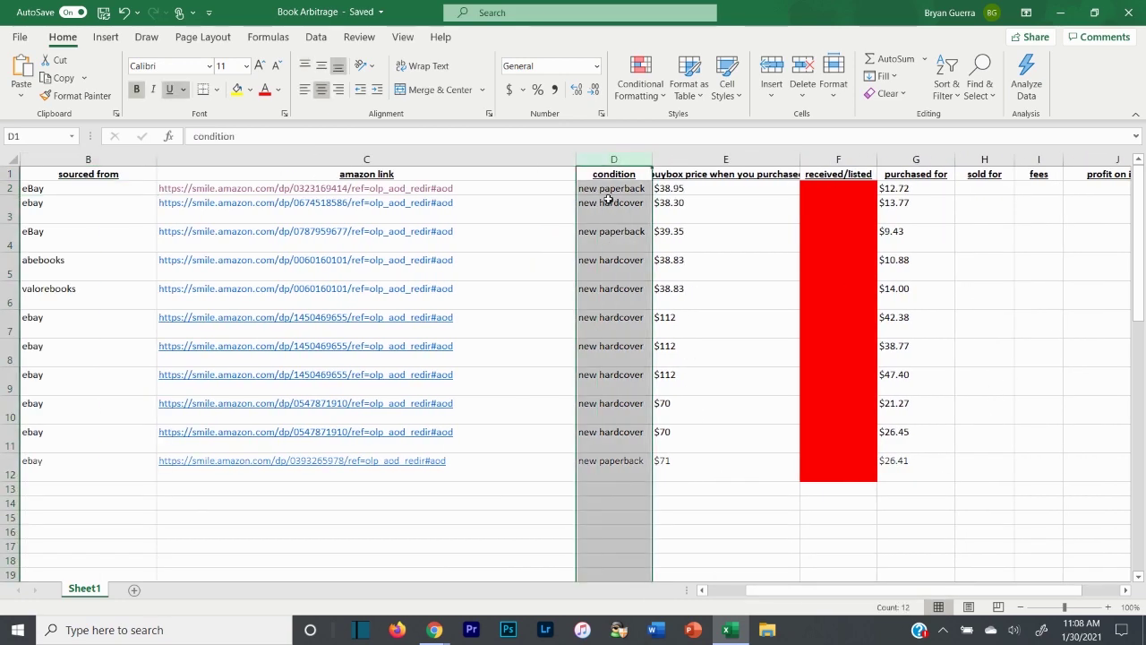
pyautogui.click(609, 189)
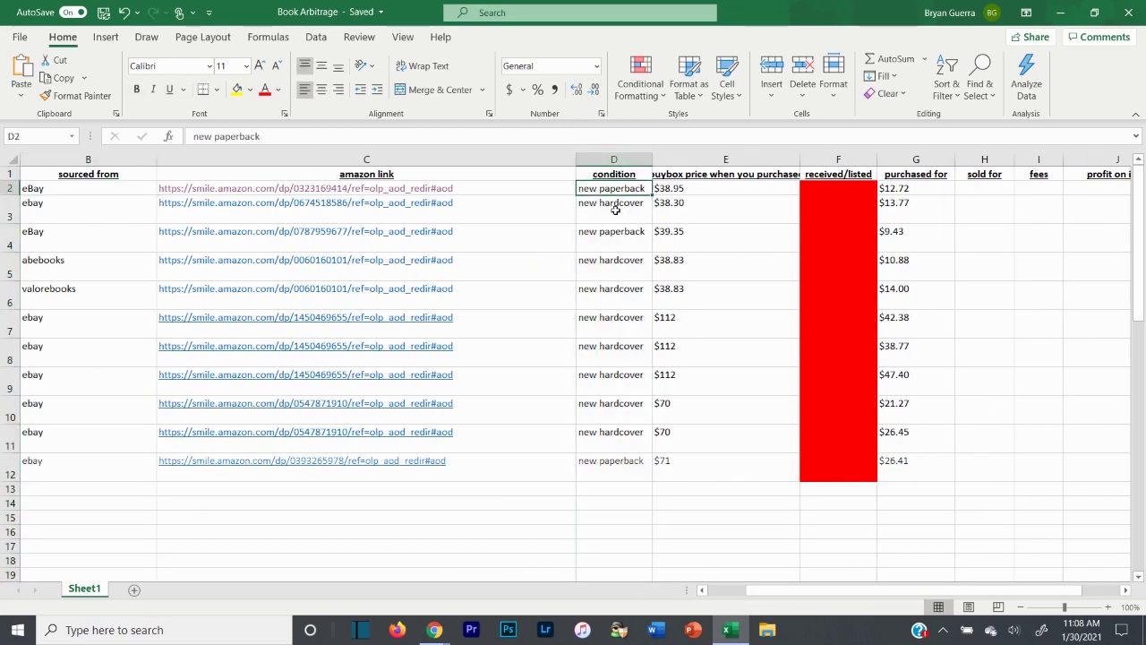
pyautogui.click(683, 159)
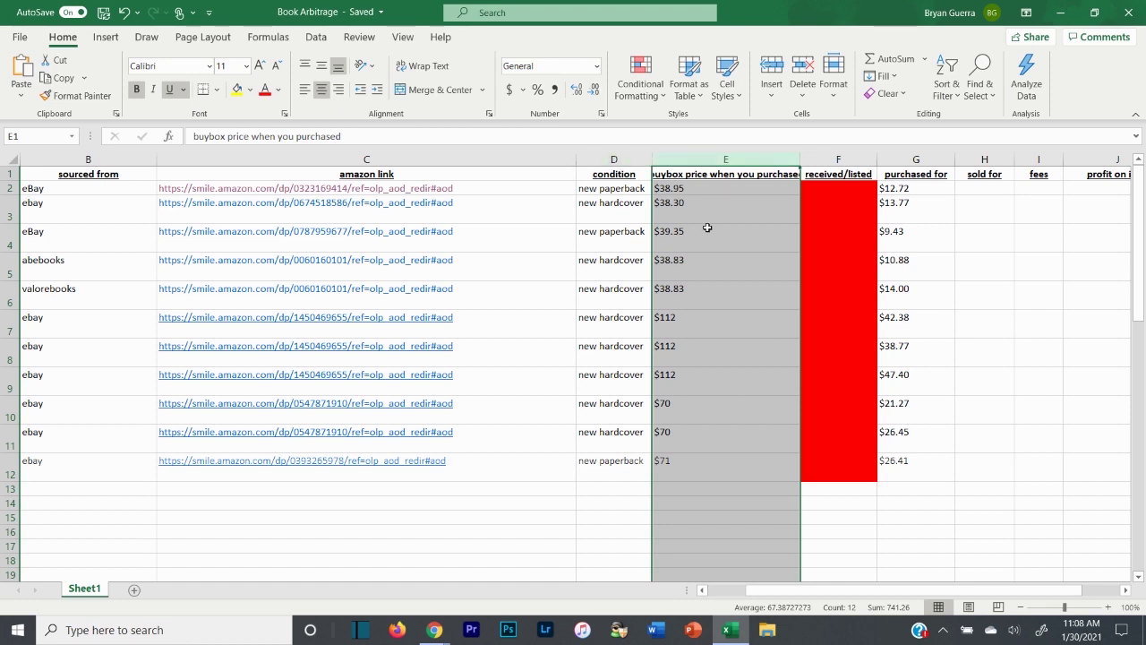
pyautogui.click(719, 189)
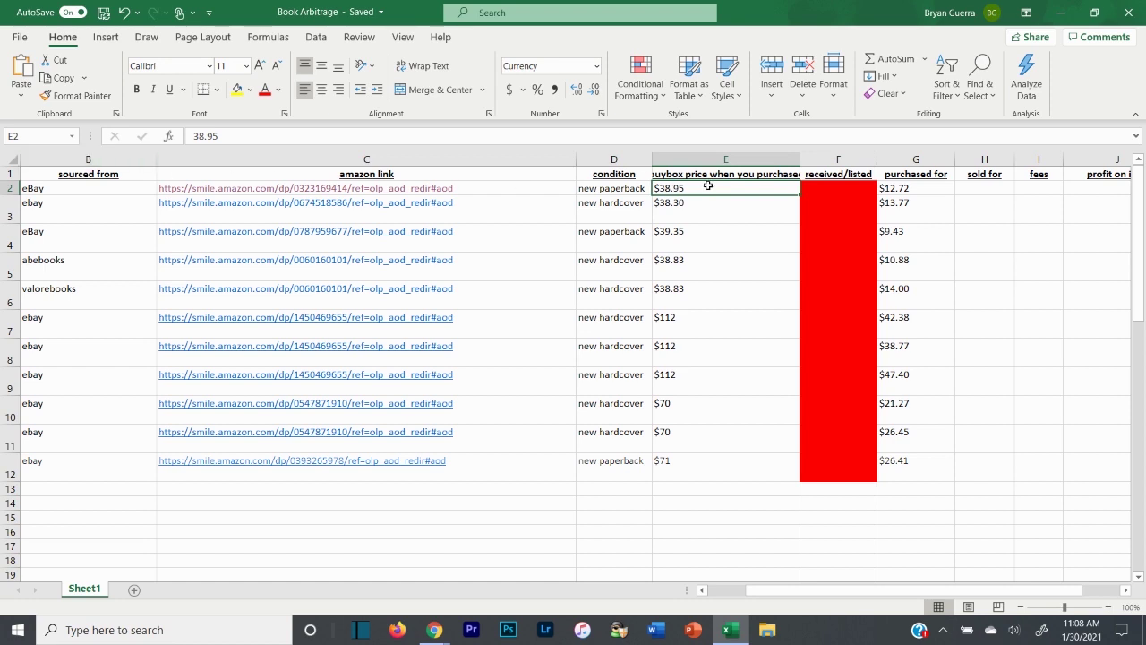
pyautogui.click(914, 193)
pyautogui.click(719, 186)
# Review the sources recorded in rows 5 to 7 and for the first book alongside the buybox price column
pyautogui.click(111, 259)
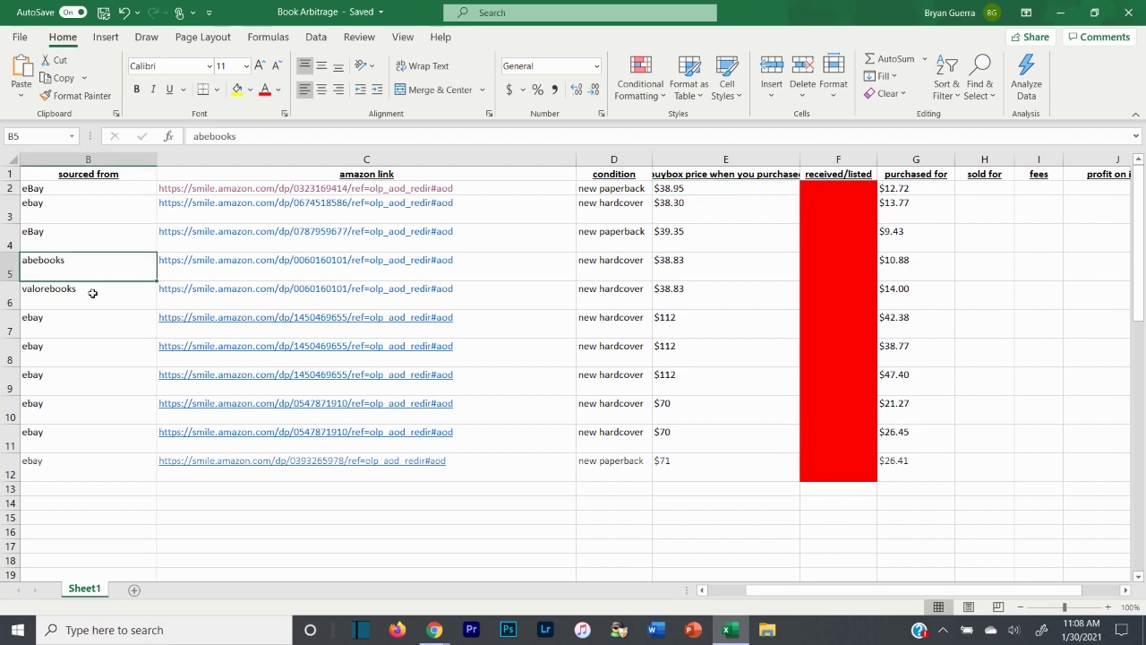
pyautogui.click(94, 293)
pyautogui.click(93, 321)
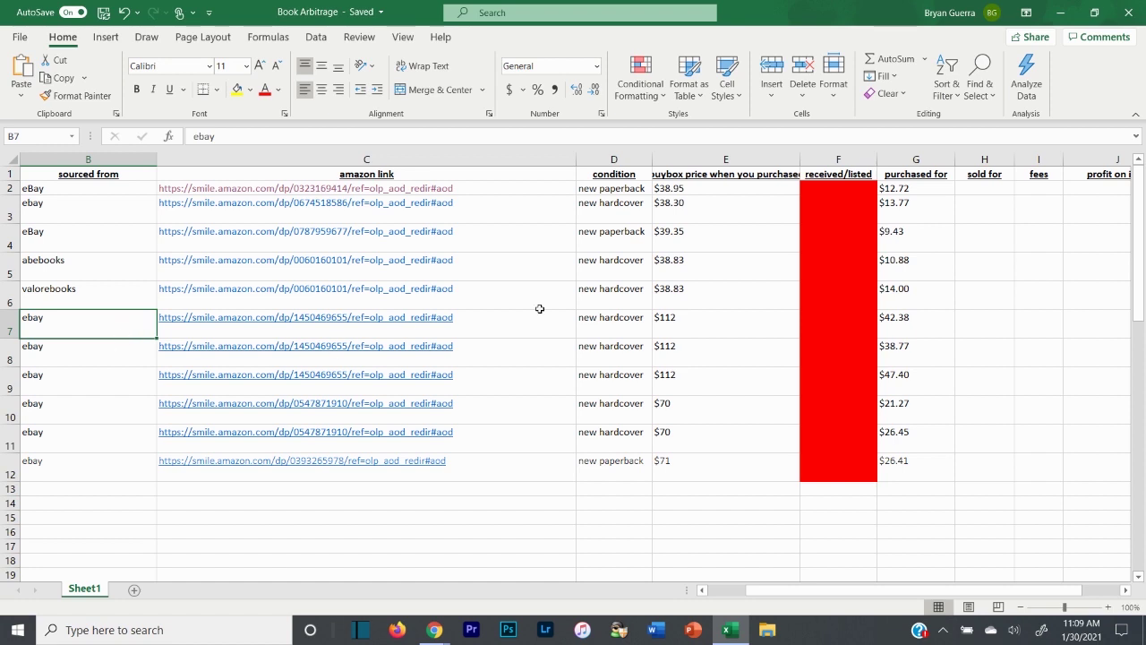
pyautogui.click(728, 186)
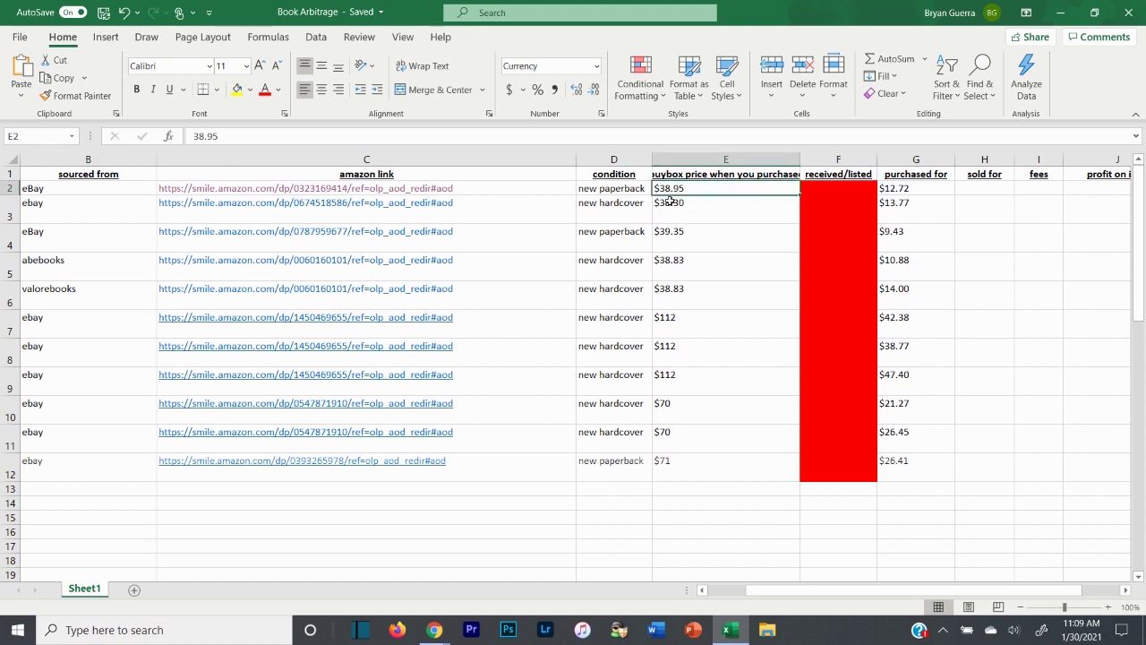
pyautogui.click(27, 190)
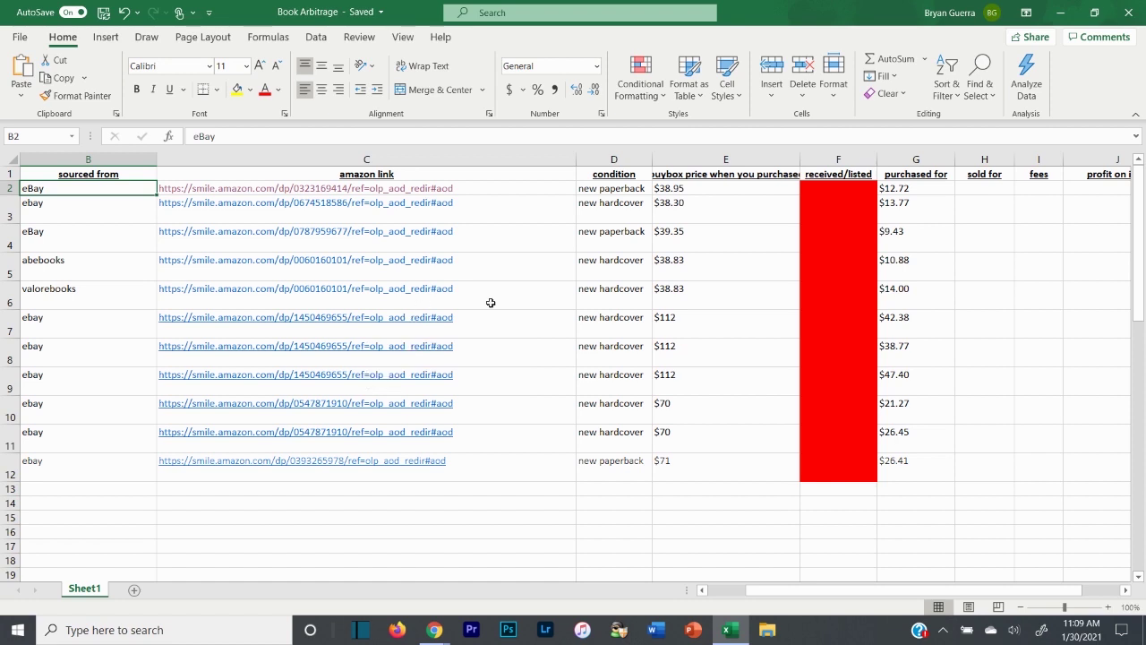
pyautogui.click(726, 159)
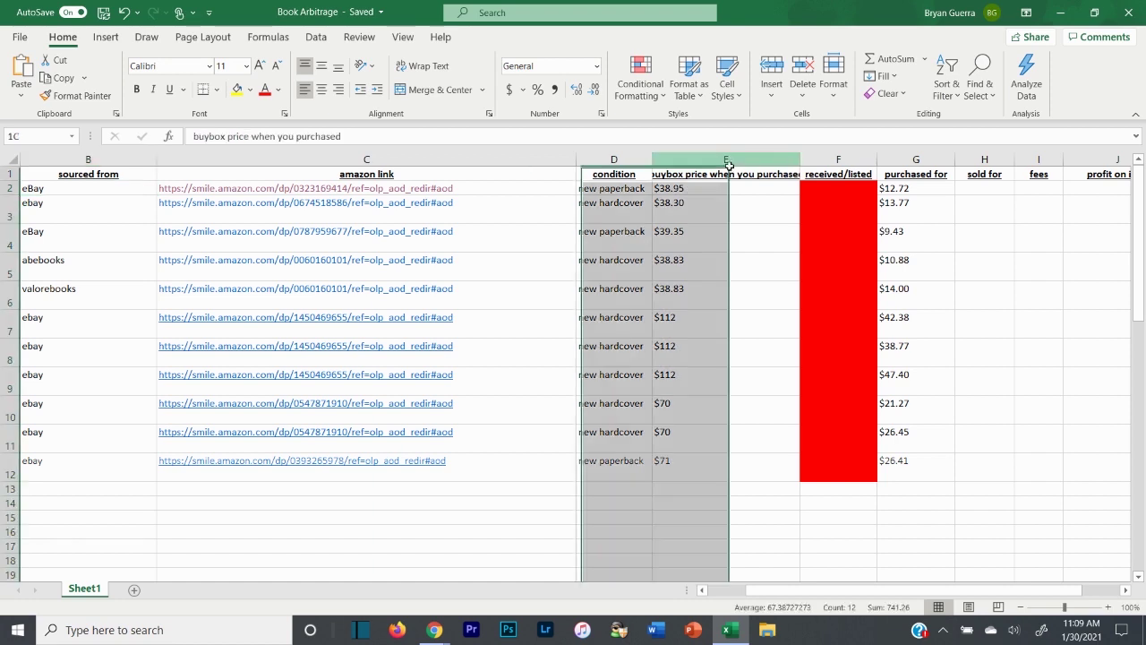
# Examine the received/listed column and its status cells for the first two books
pyautogui.click(830, 159)
pyautogui.click(834, 187)
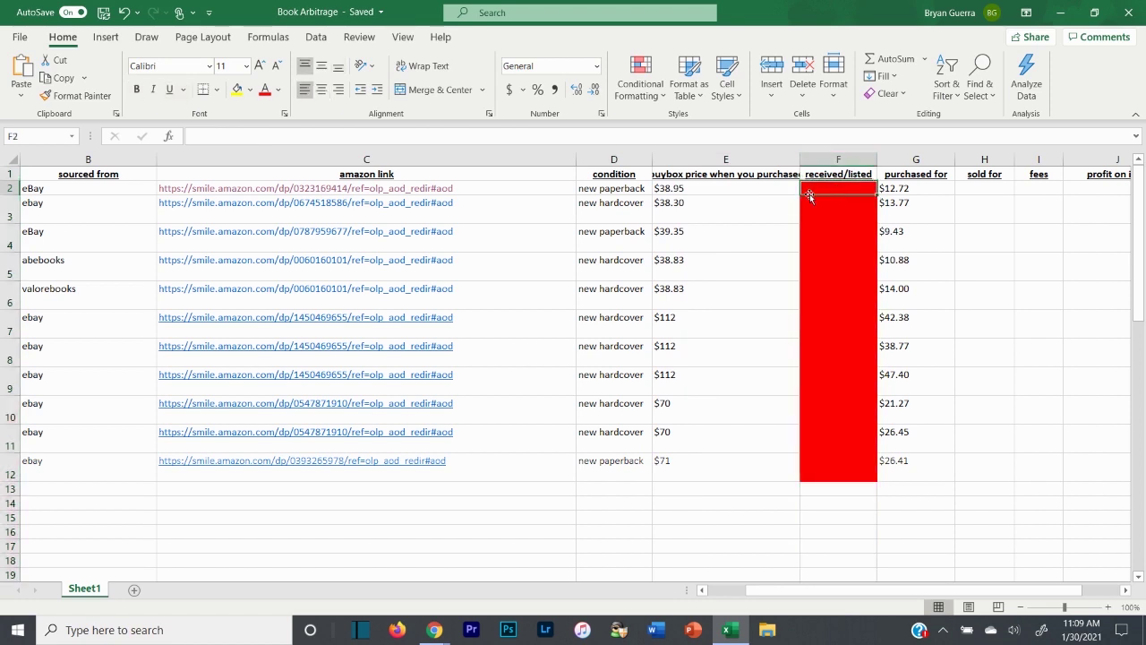
pyautogui.click(820, 206)
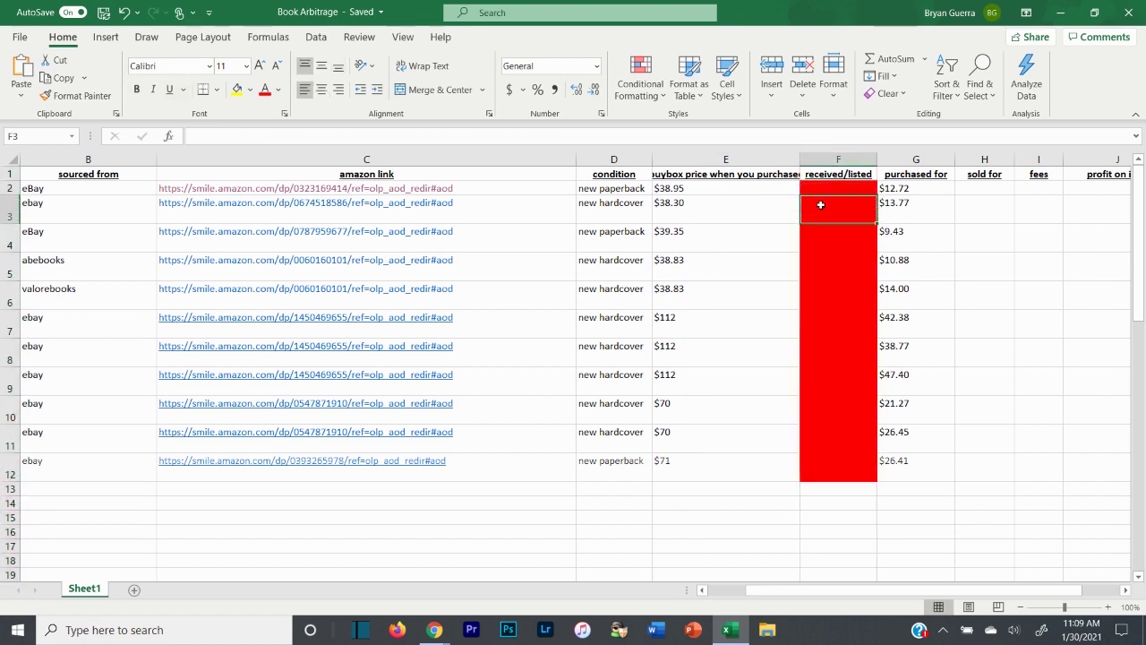
# Fill the first book's received/listed cell F2 with yellow, and change its fill to standard green
pyautogui.click(827, 189)
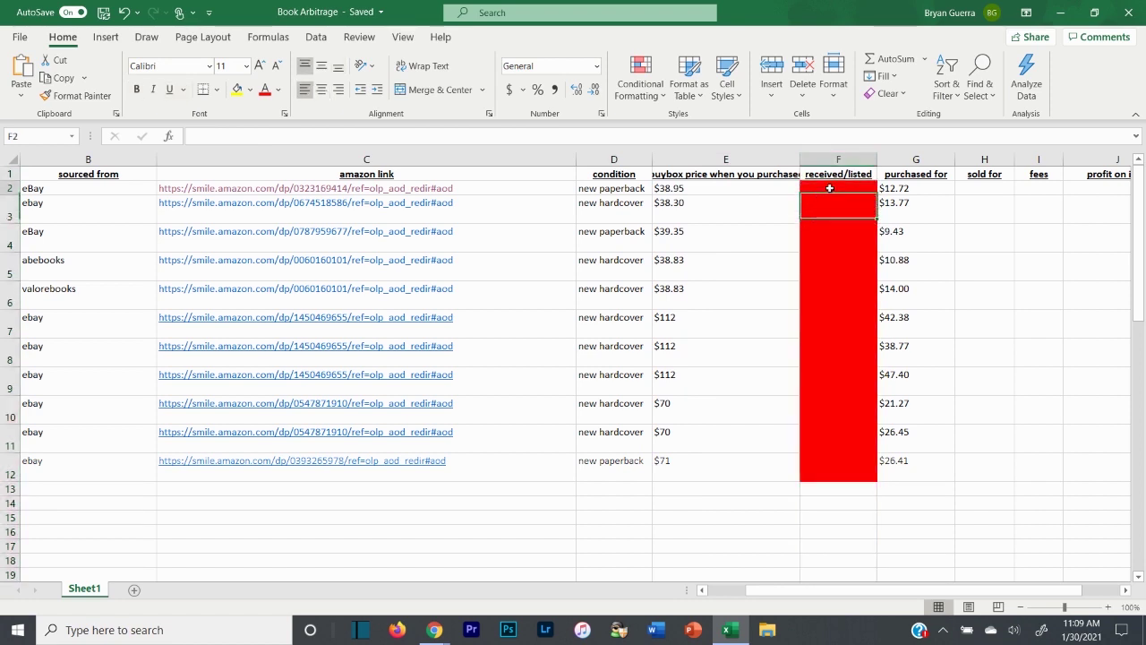
pyautogui.click(238, 91)
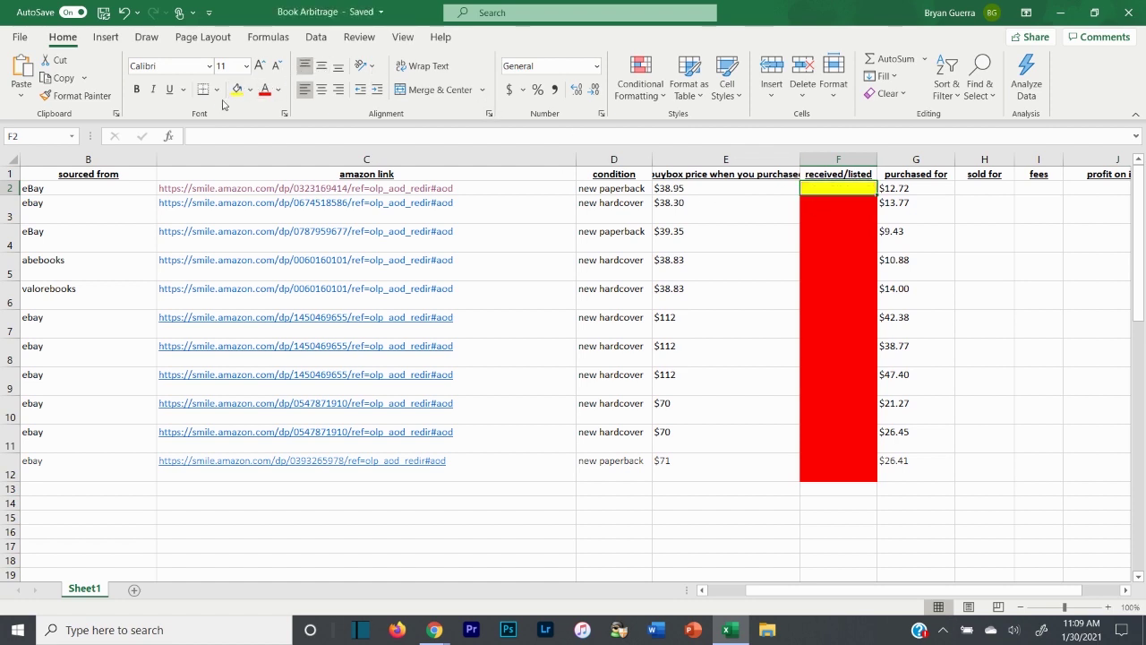
pyautogui.click(251, 91)
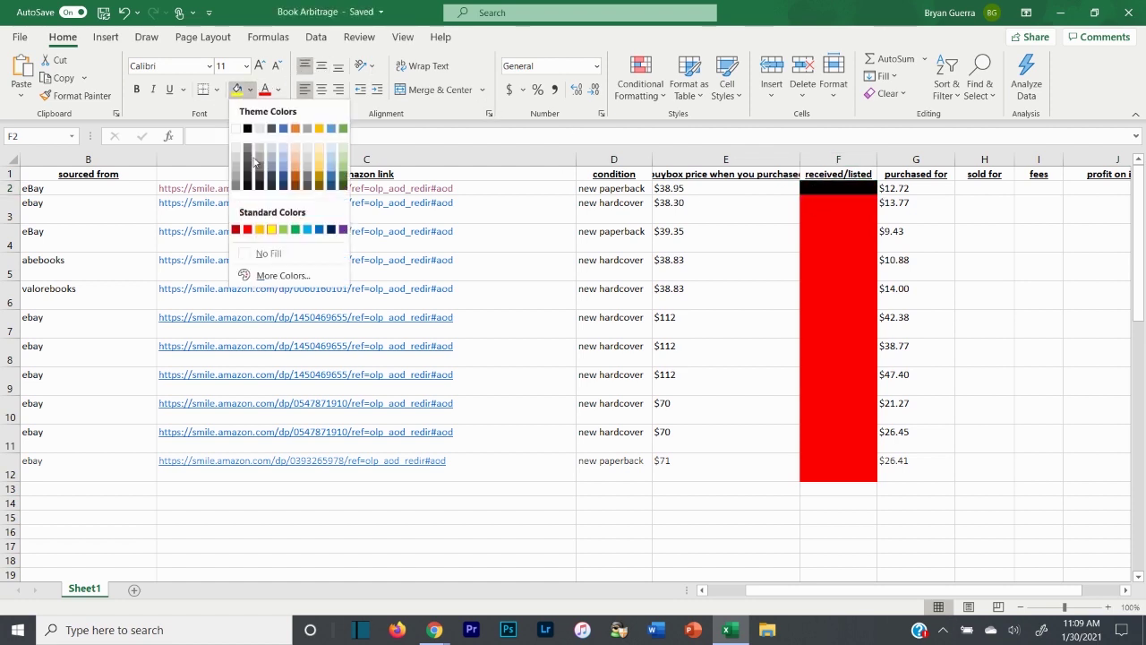
pyautogui.click(293, 230)
pyautogui.moveTo(833, 191)
pyautogui.mouseDown()
pyautogui.moveTo(826, 210)
pyautogui.moveTo(831, 192)
pyautogui.mouseUp()
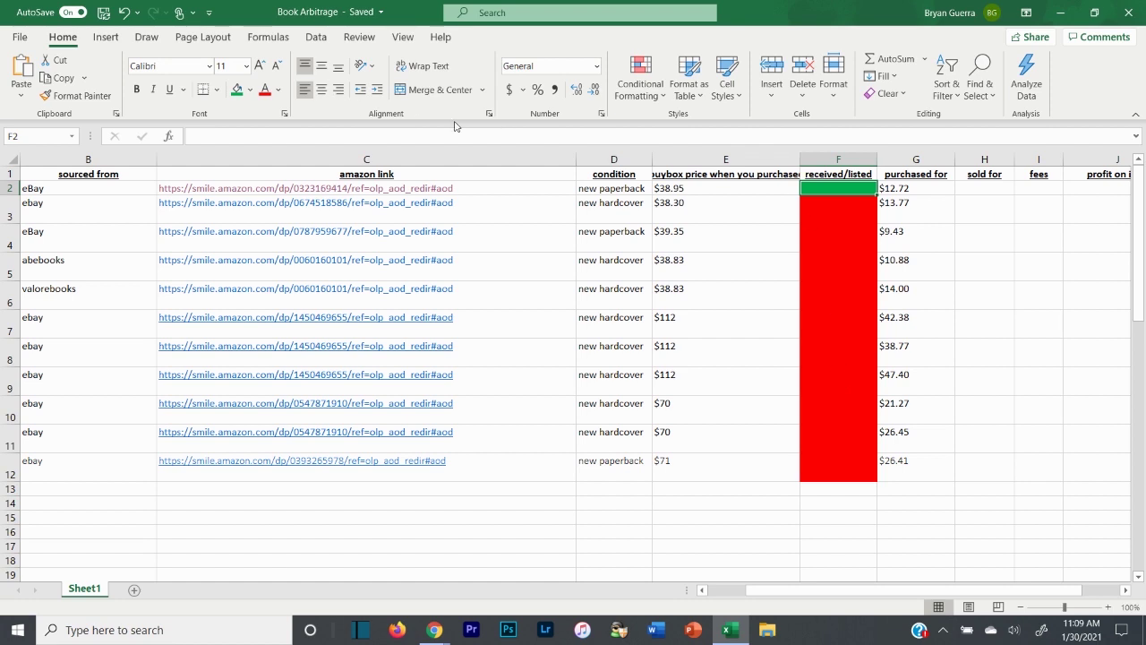
# Set the fill of received/listed cell F2 back to standard red
pyautogui.click(252, 89)
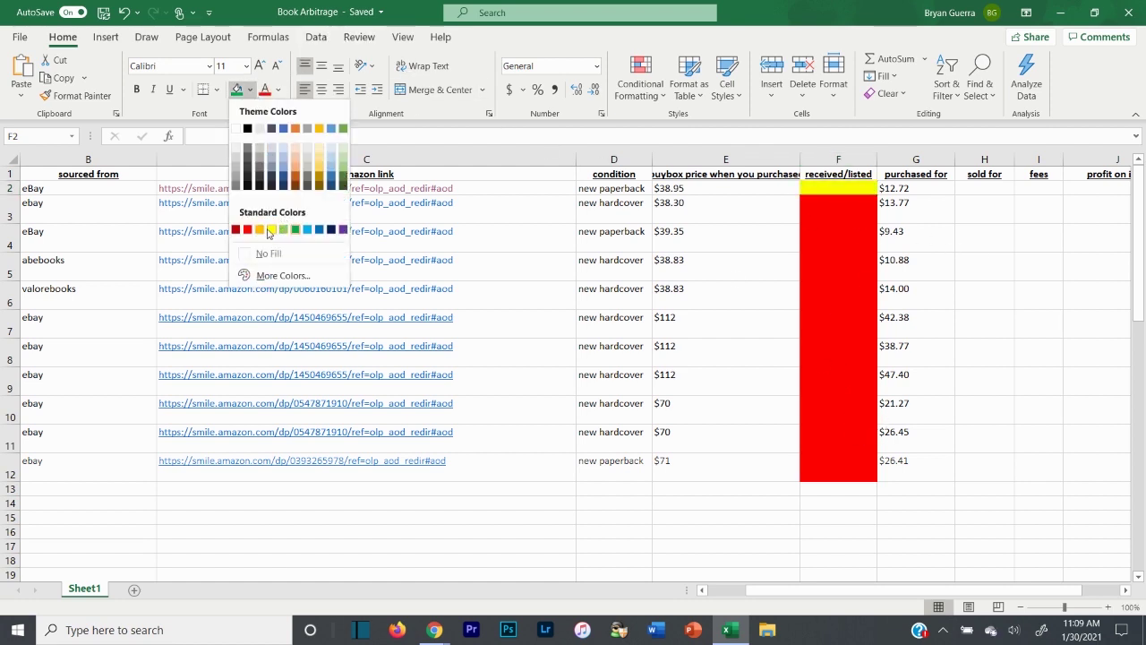
pyautogui.click(246, 232)
pyautogui.click(806, 246)
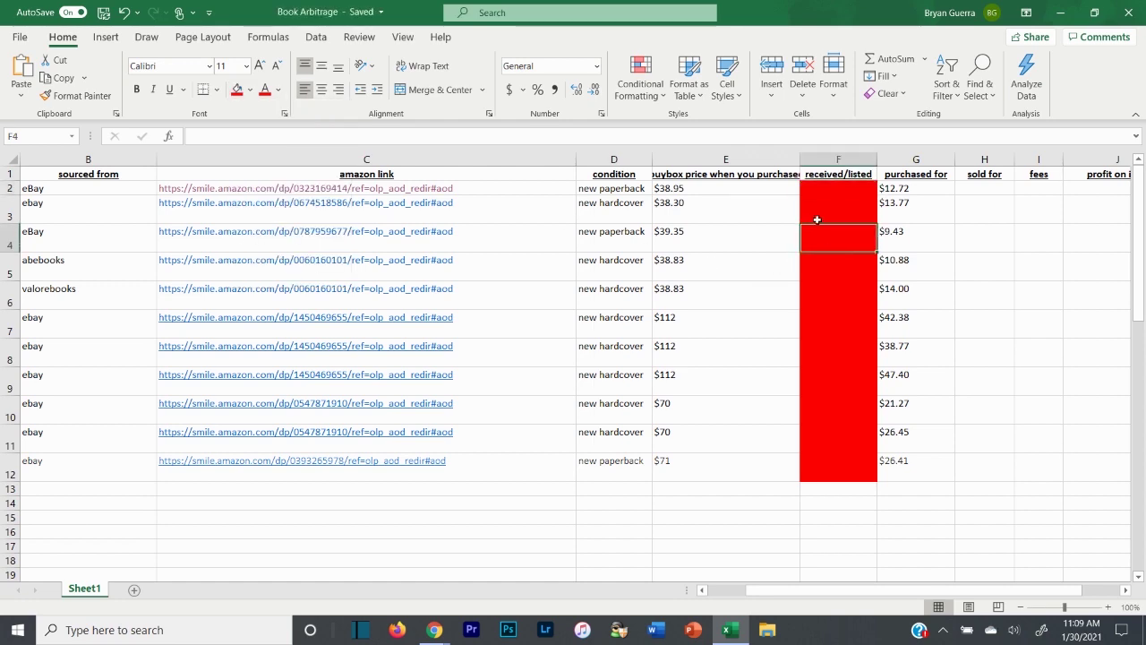
# Review the purchased for, sold for, fees and profit on item columns one after another
pyautogui.scroll(-3, 815, 219)
pyautogui.scroll(3, 816, 219)
pyautogui.hscroll(2, 797, 577)
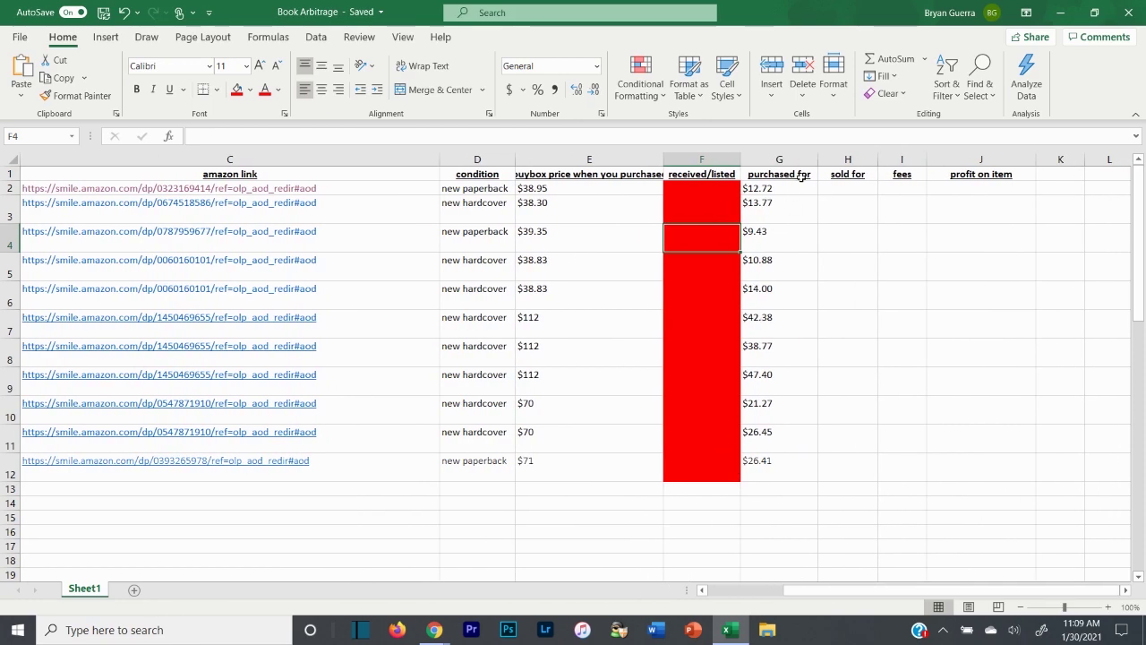
pyautogui.click(804, 158)
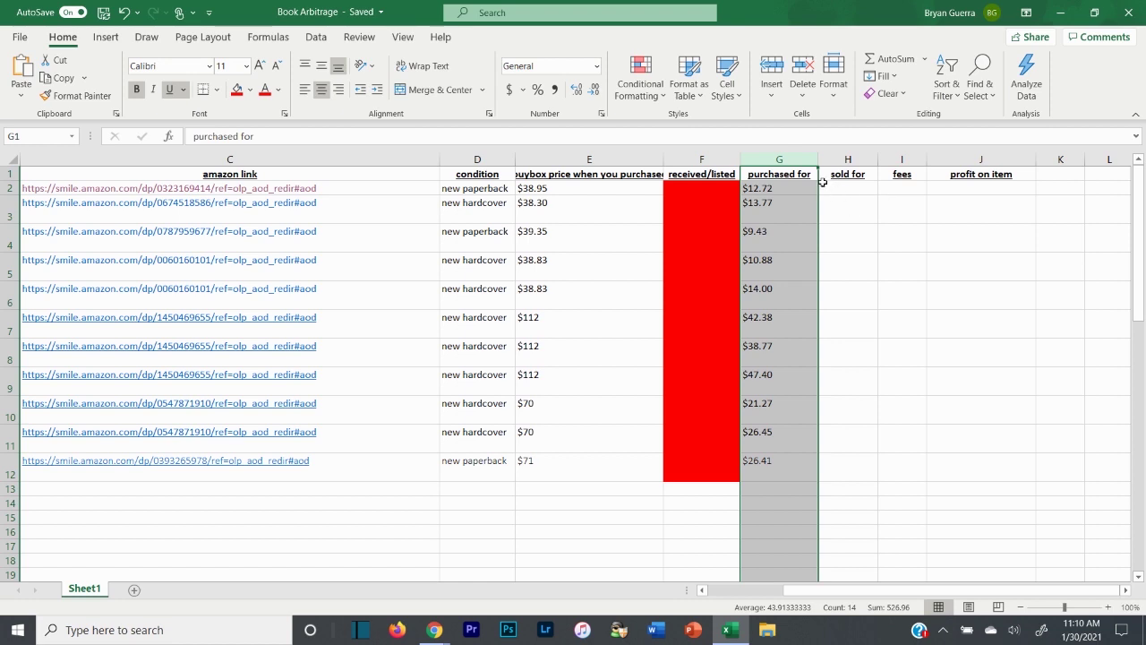
pyautogui.click(843, 160)
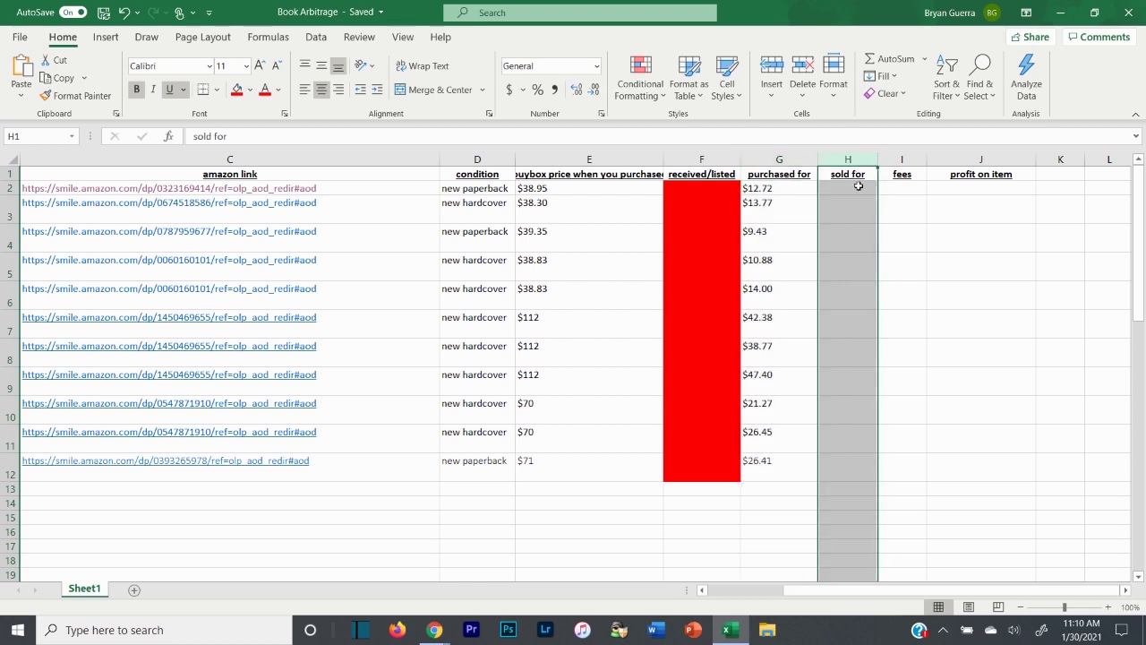
pyautogui.click(891, 161)
pyautogui.click(971, 158)
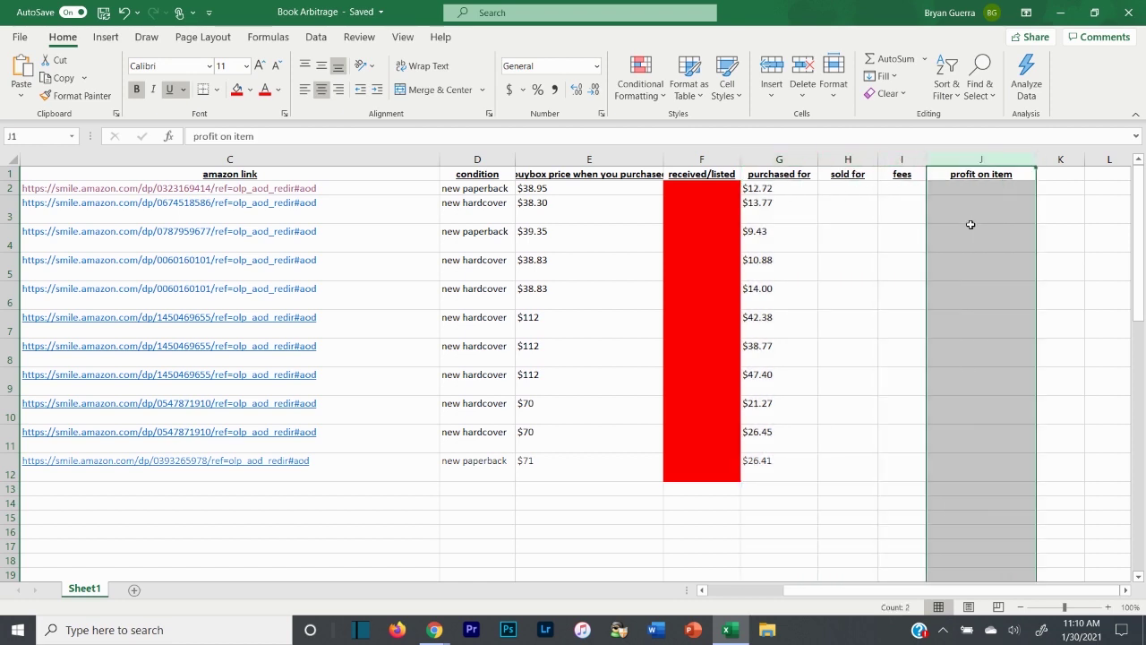
pyautogui.moveTo(971, 188); pyautogui.dragTo(972, 338)
pyautogui.click(971, 188)
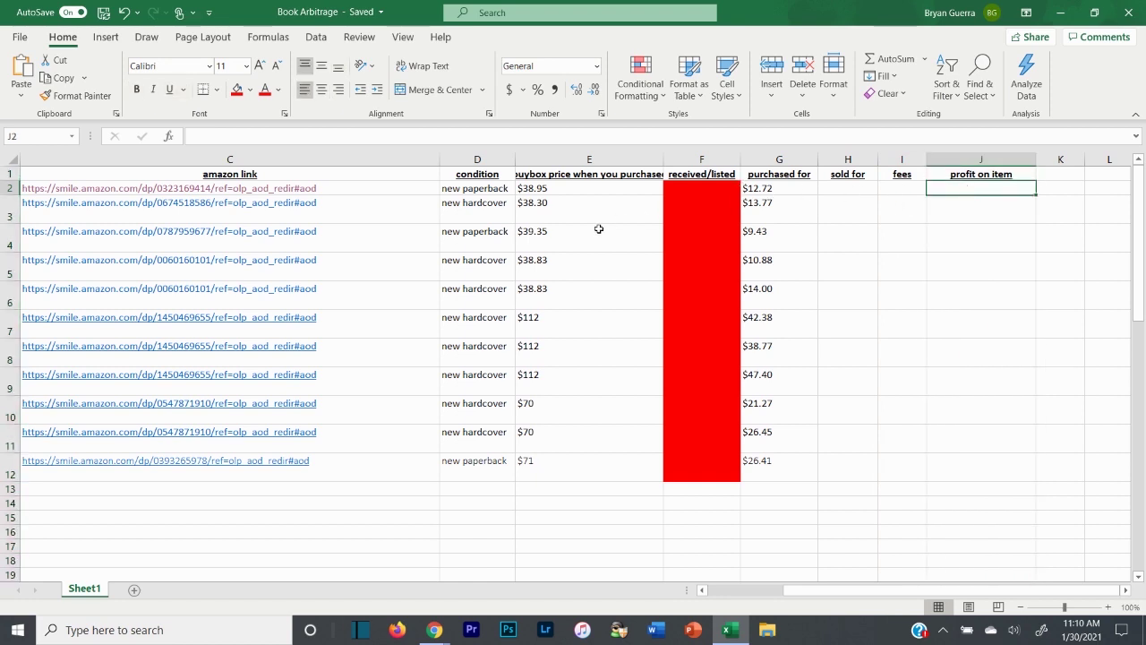
# Examine the Spent, Got Back and Total Profit cells in rows 59 and 60, and return to the first rows
pyautogui.scroll(-13, 929, 287)
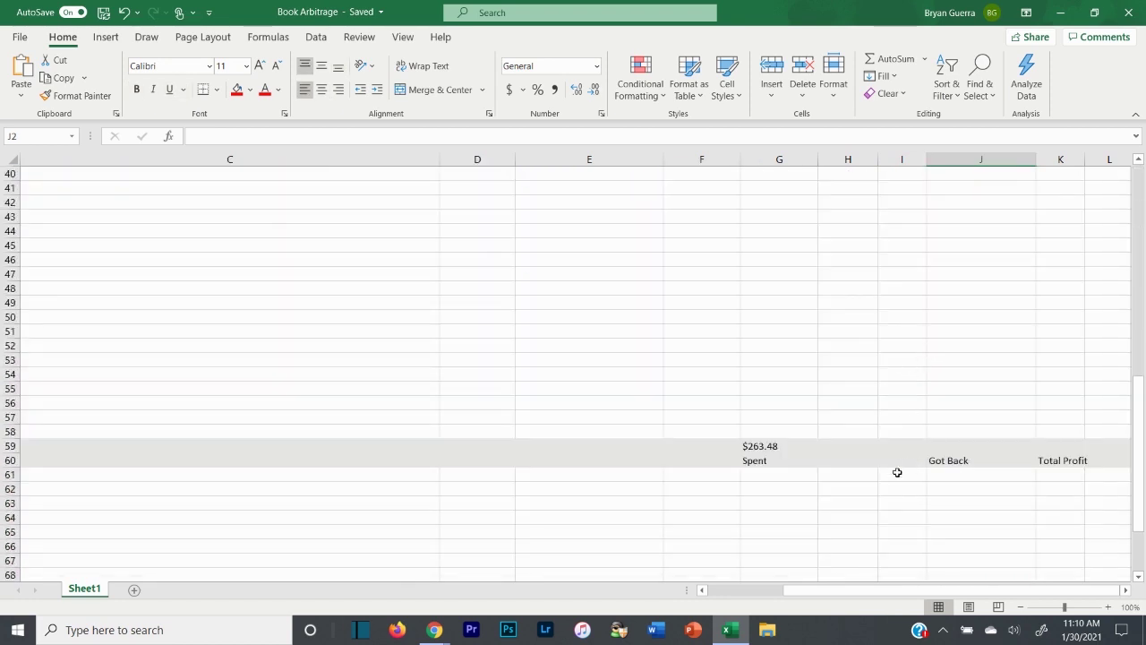
pyautogui.click(956, 440)
pyautogui.click(1056, 447)
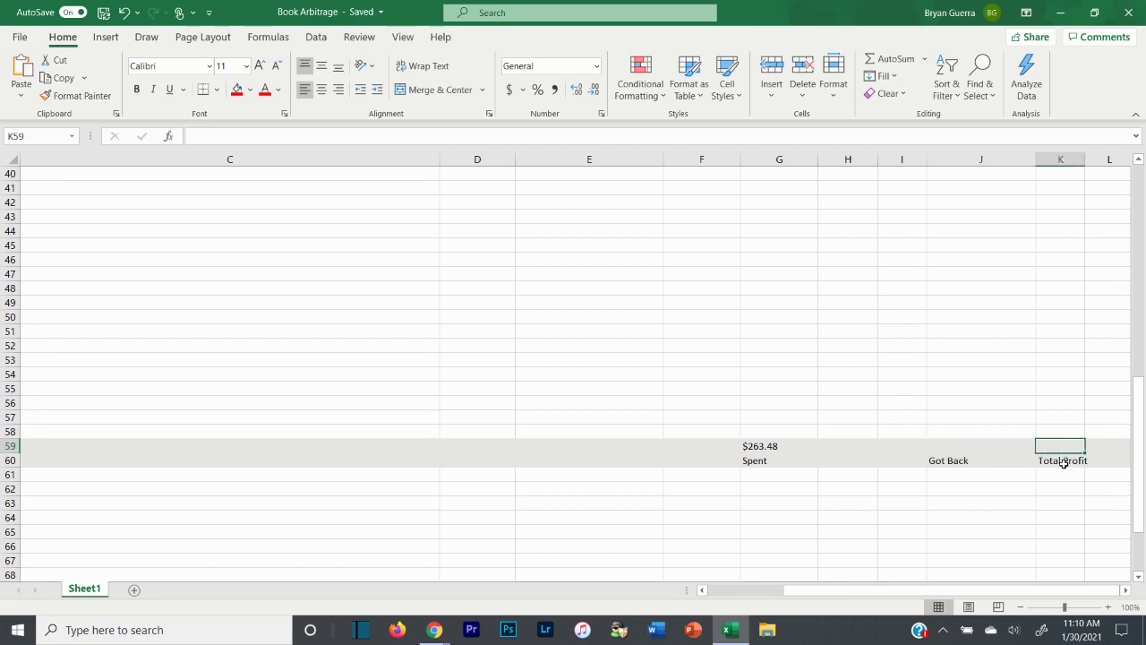
pyautogui.scroll(9, 886, 407)
pyautogui.scroll(4, 886, 406)
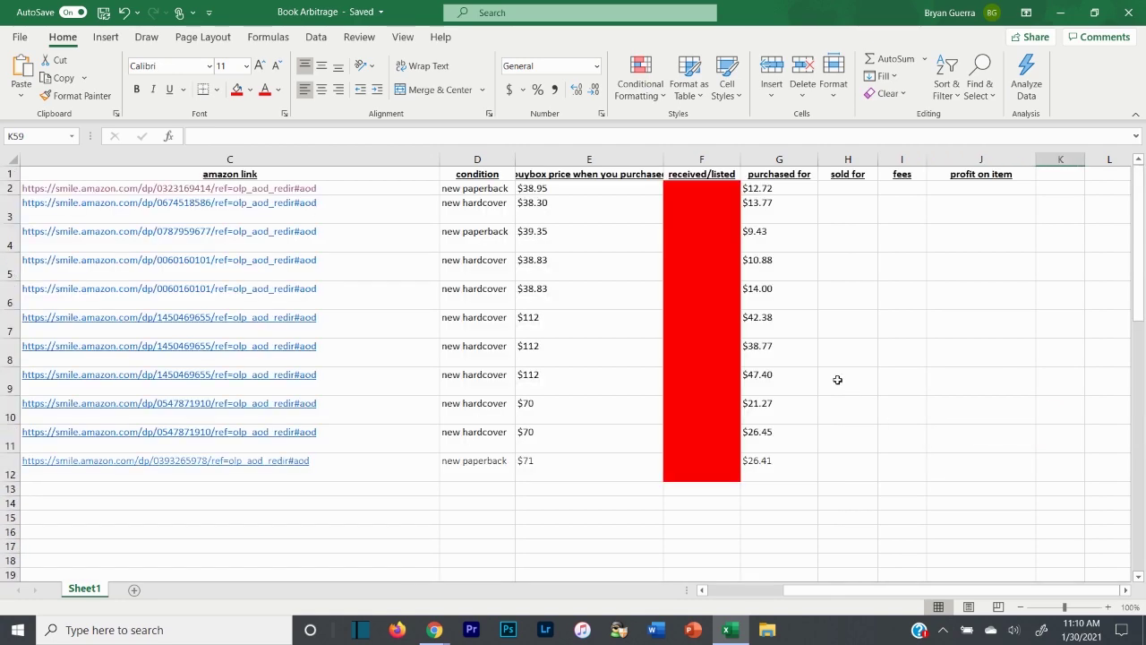
# Minimize the workbook and close the Study Guide for Pathophysiology listing in the browser
pyautogui.click(1061, 12)
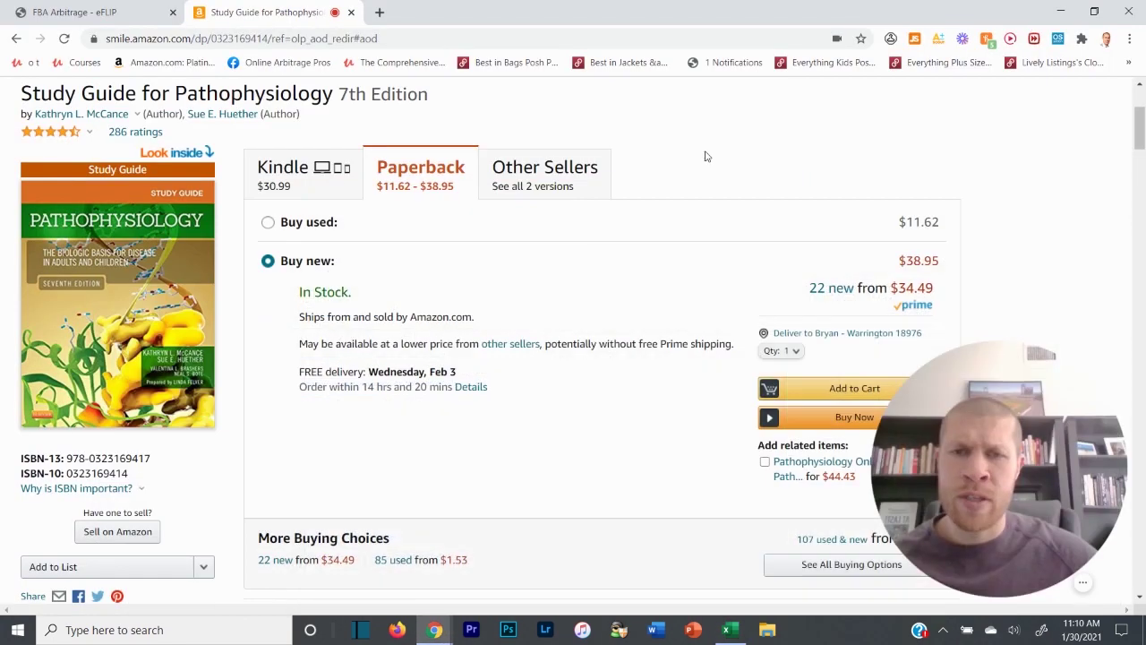
pyautogui.click(351, 12)
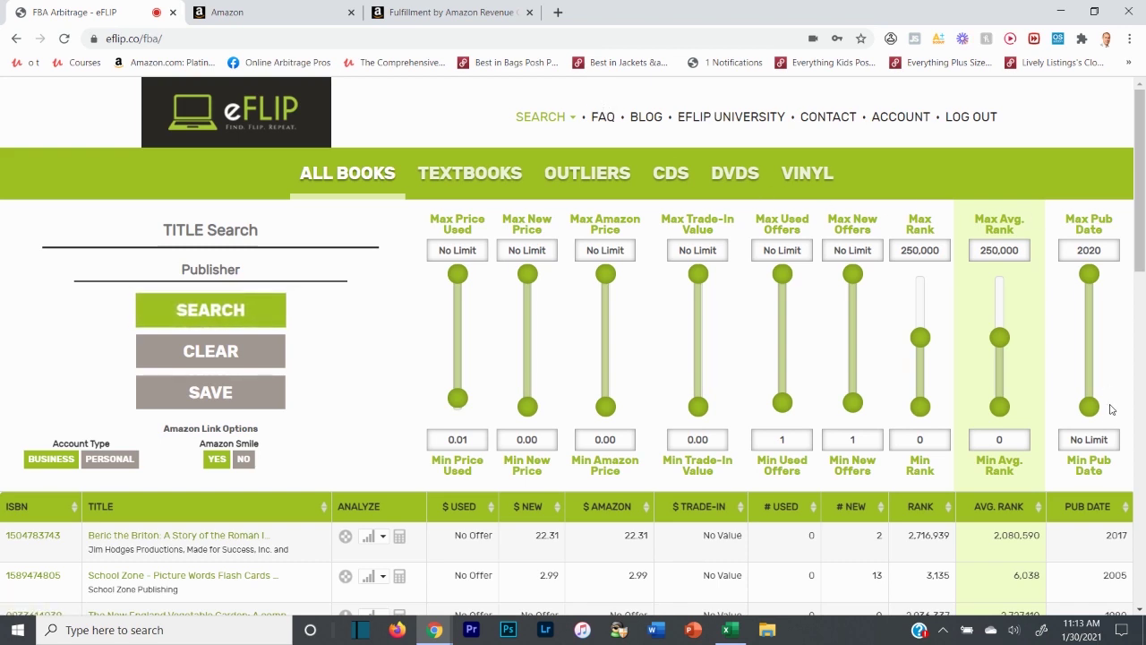
# Set the minimum used price to 0.25, the minimum new price to 30.00 and the minimum Amazon price to 20.00
pyautogui.moveTo(1089, 406)
pyautogui.mouseDown()
pyautogui.moveTo(1092, 339)
pyautogui.moveTo(1092, 417)
pyautogui.mouseUp()
pyautogui.scroll(-1, 886, 287)
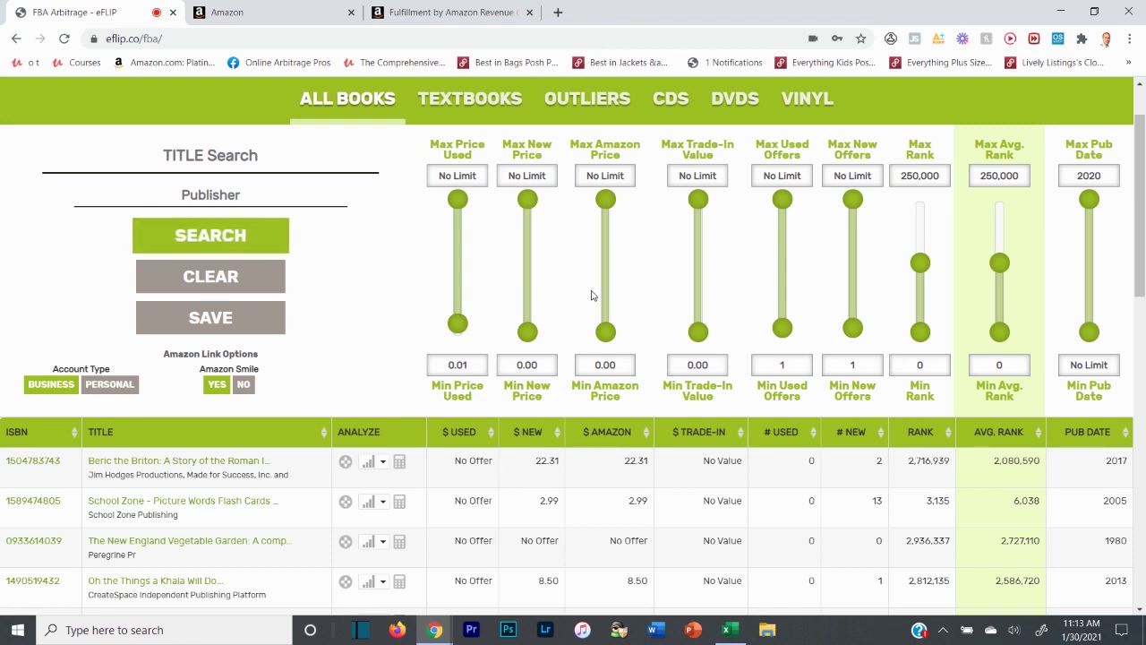
pyautogui.moveTo(458, 322); pyautogui.dragTo(460, 306)
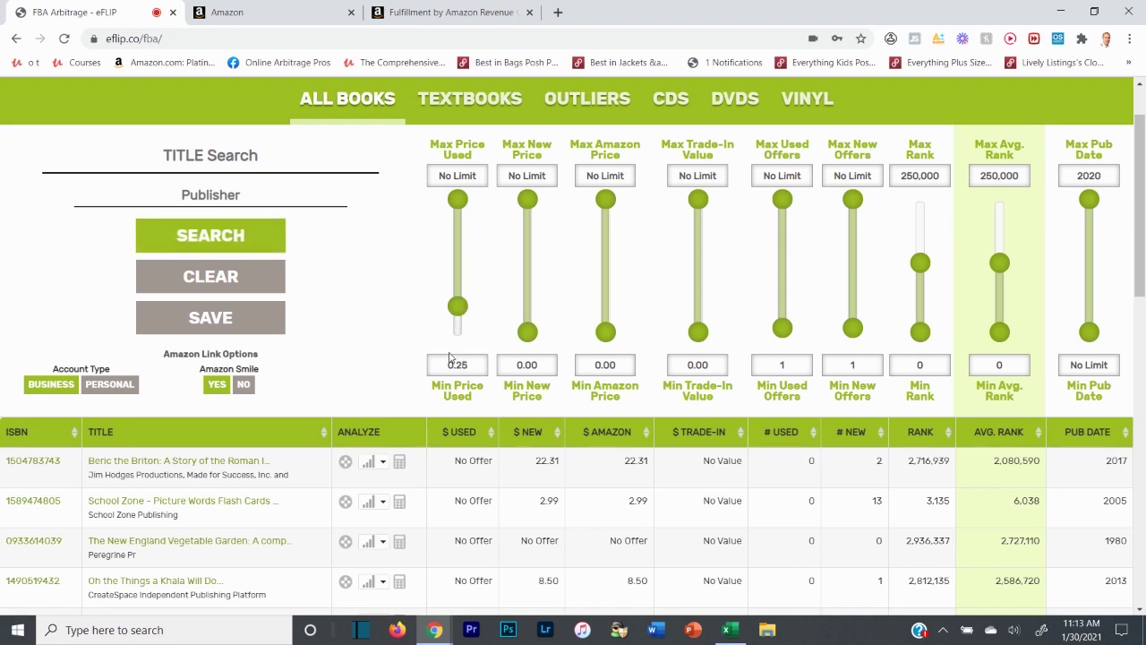
pyautogui.moveTo(525, 333); pyautogui.dragTo(524, 306)
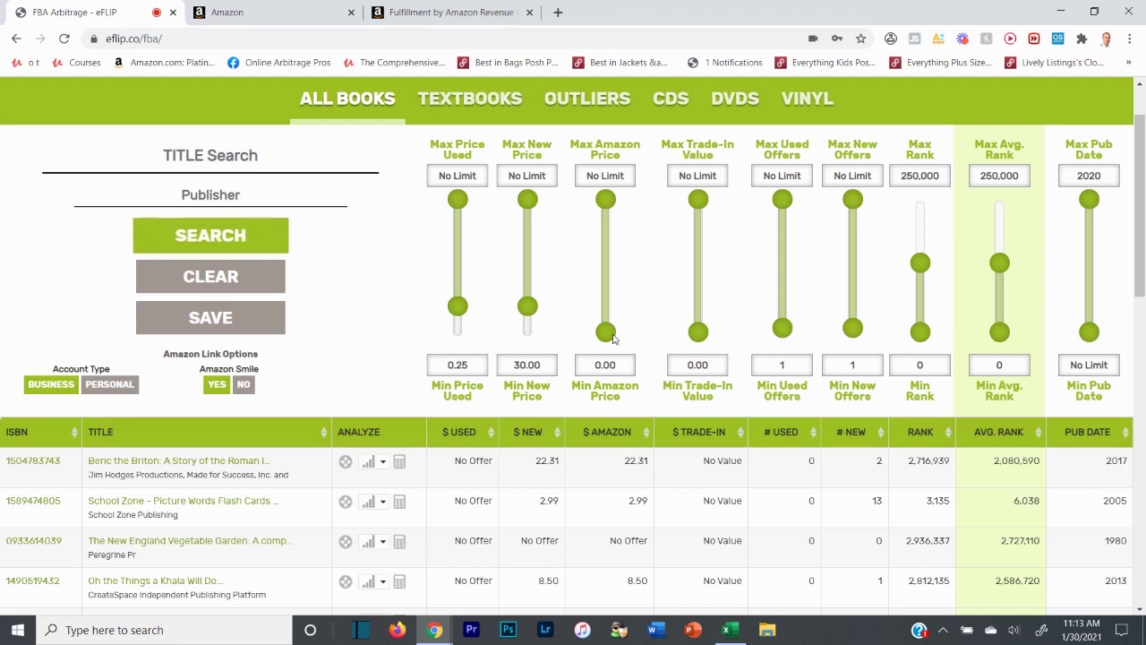
pyautogui.moveTo(606, 332); pyautogui.dragTo(605, 314)
pyautogui.moveTo(698, 332); pyautogui.dragTo(697, 331)
# Try a maximum rank of 100,000, return it to 250,000, and run the book search
pyautogui.moveTo(919, 274); pyautogui.dragTo(916, 284)
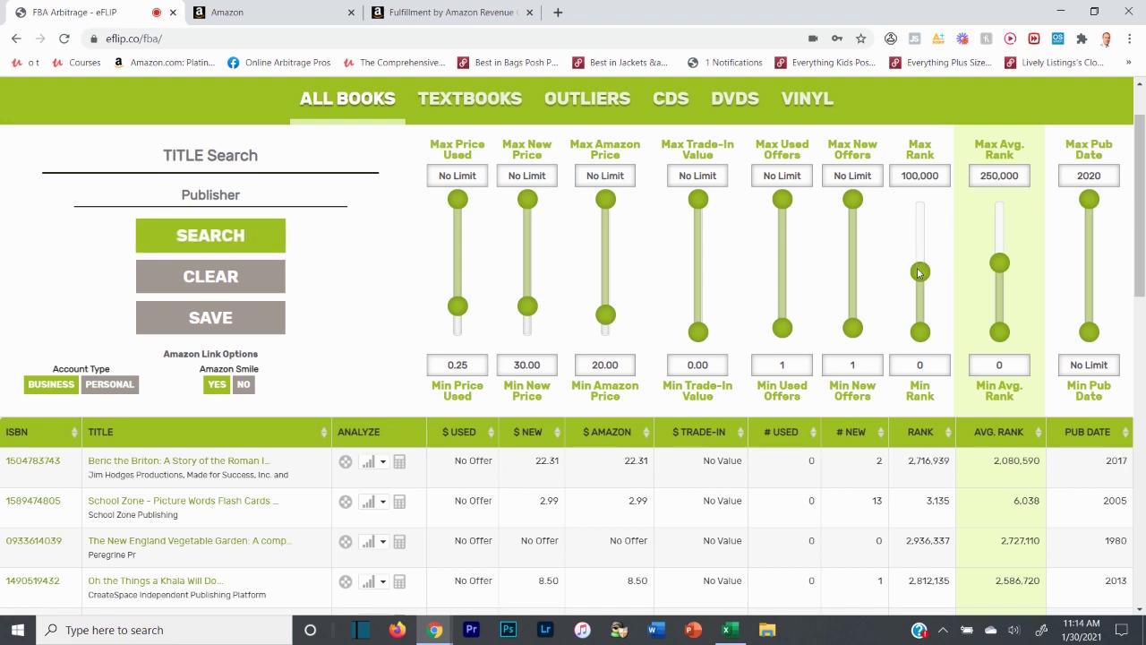
pyautogui.moveTo(919, 271); pyautogui.dragTo(922, 263)
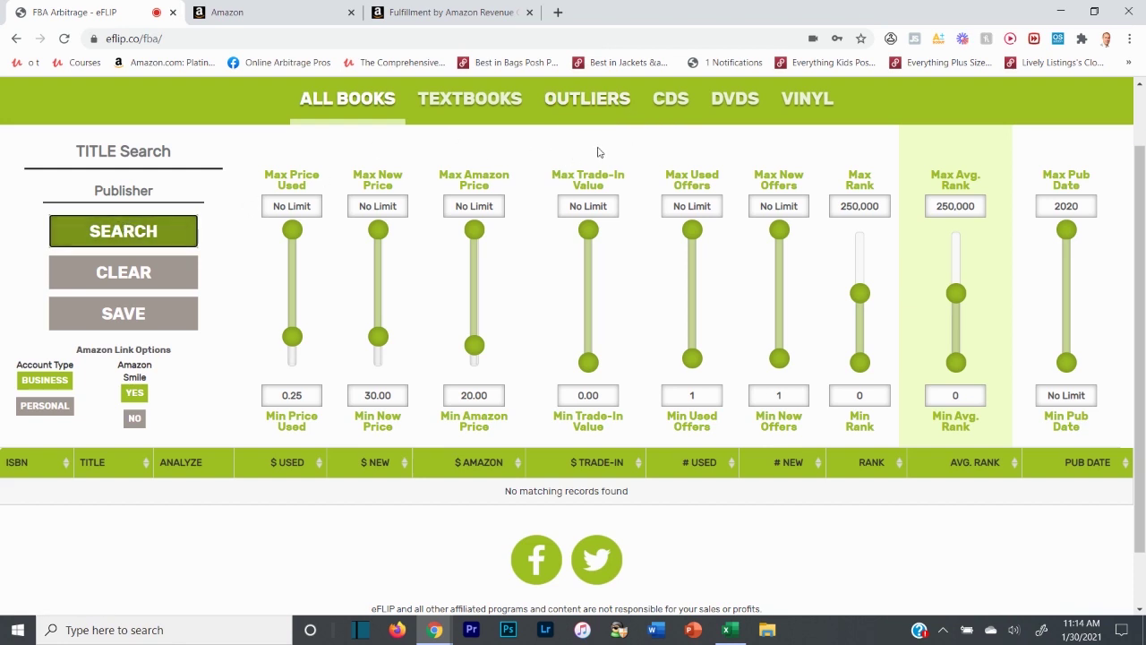
pyautogui.scroll(-2, 408, 412)
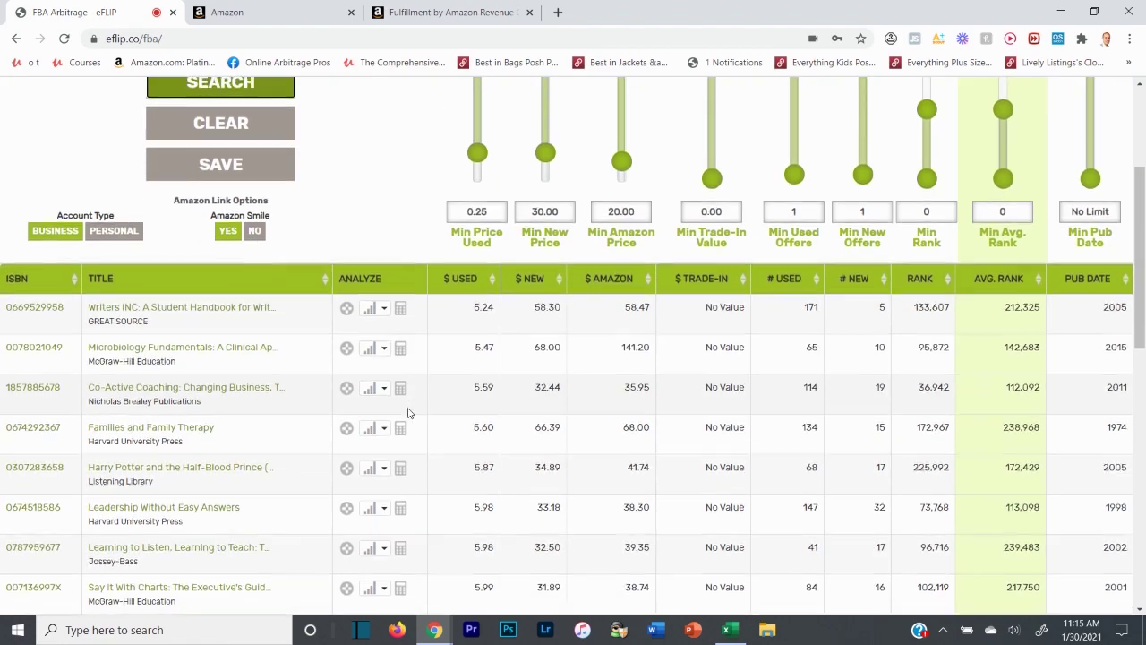
# Go to page 5 of the search results, check the rows-per-page choices, and look over the first listings
pyautogui.scroll(-7, 407, 412)
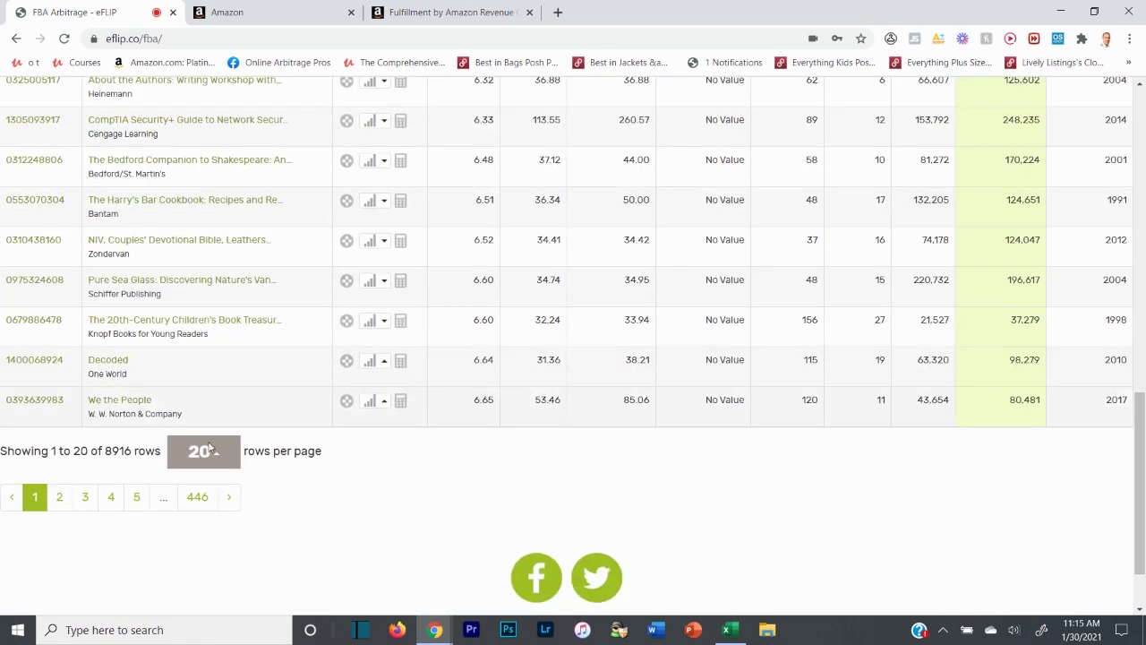
pyautogui.click(136, 496)
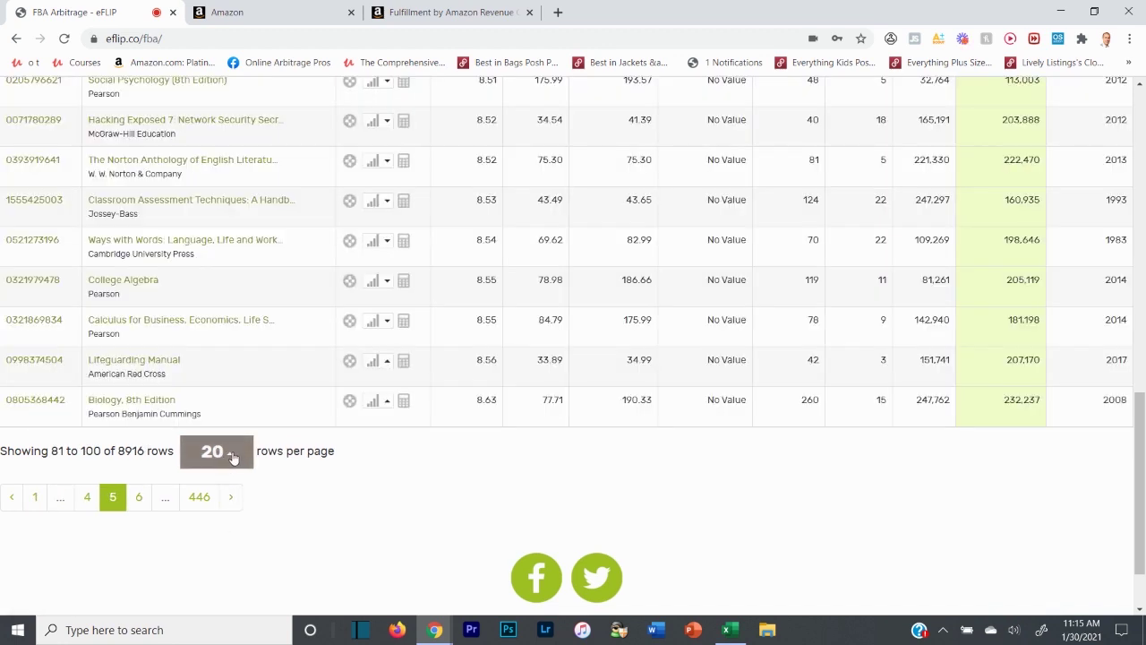
pyautogui.click(232, 456)
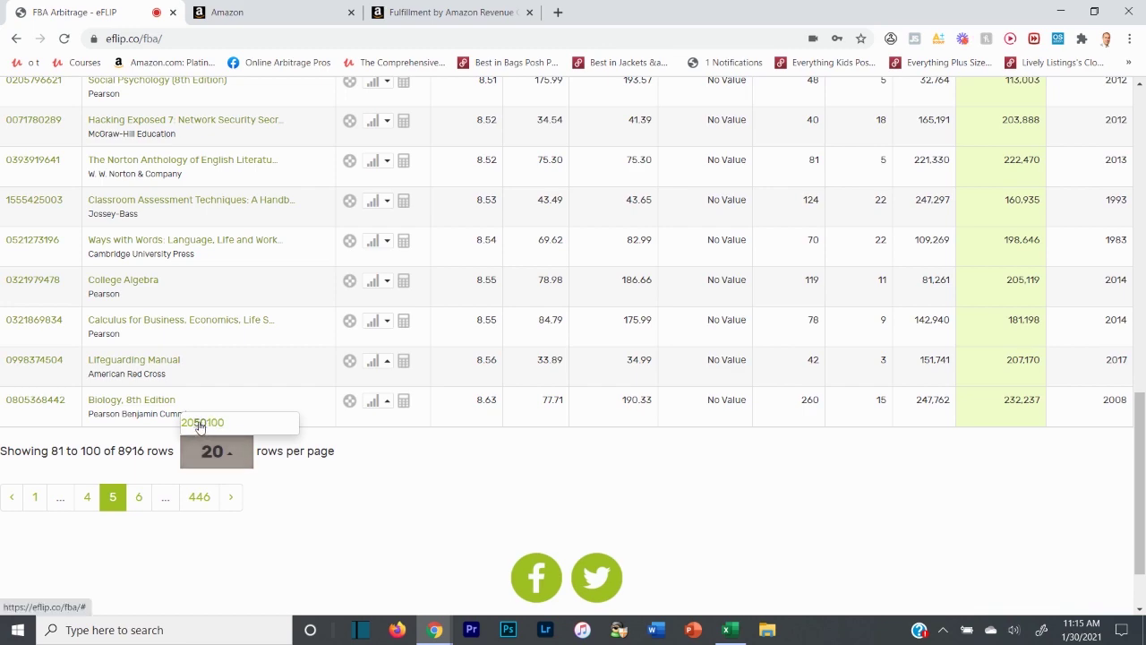
pyautogui.click(198, 423)
pyautogui.scroll(7, 473, 498)
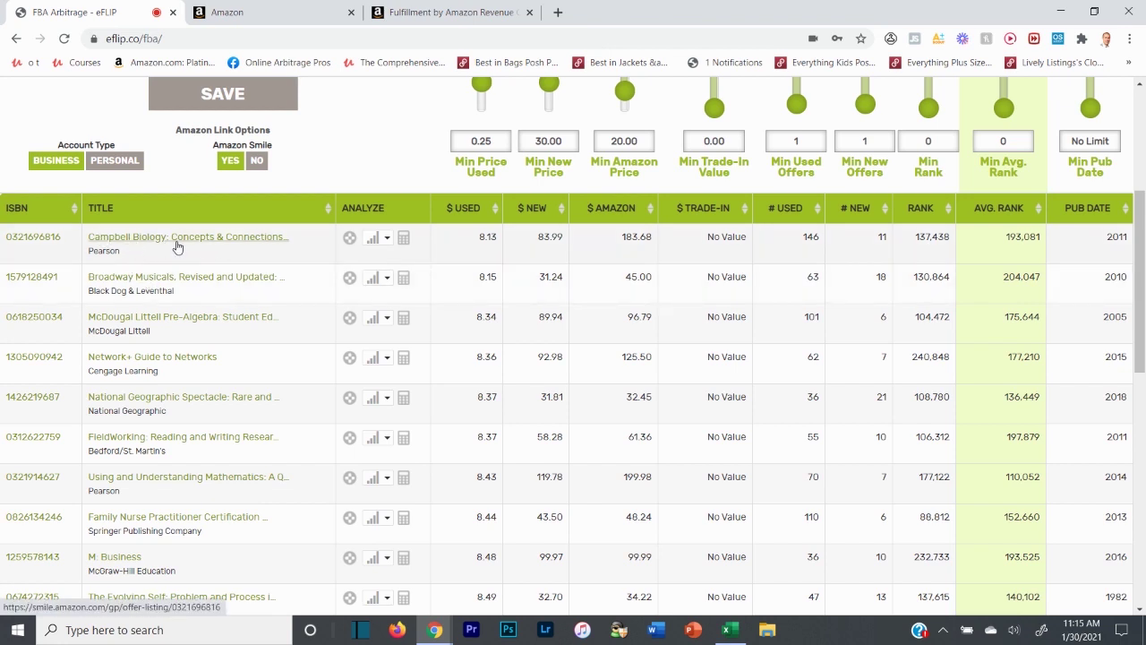
pyautogui.scroll(-1, 181, 422)
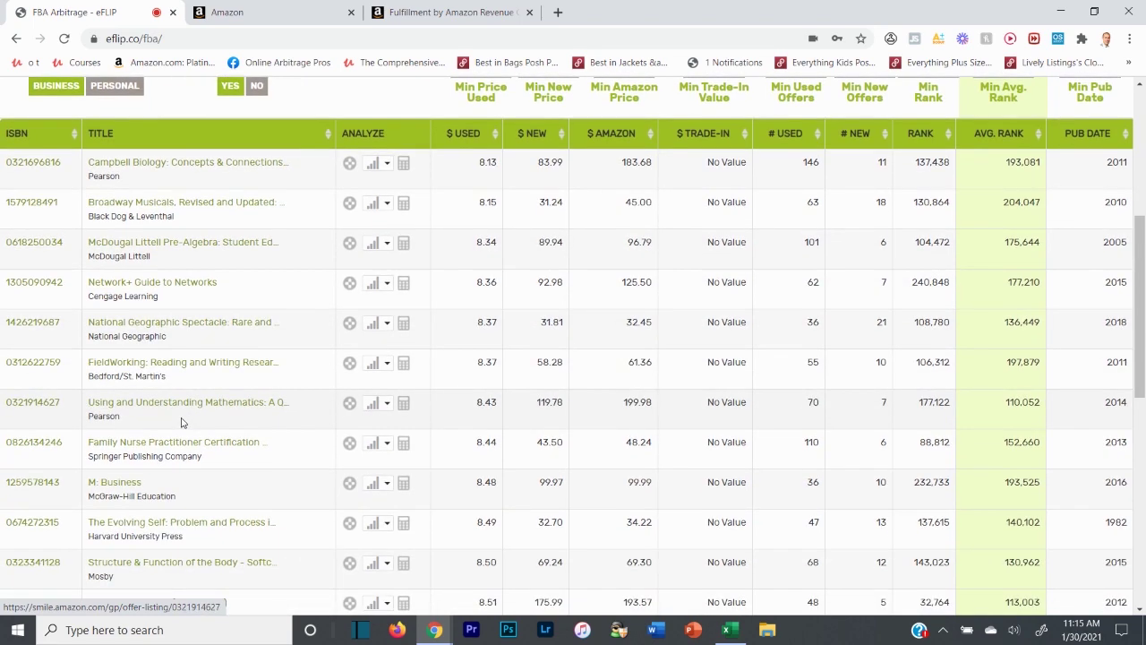
pyautogui.scroll(1, 182, 483)
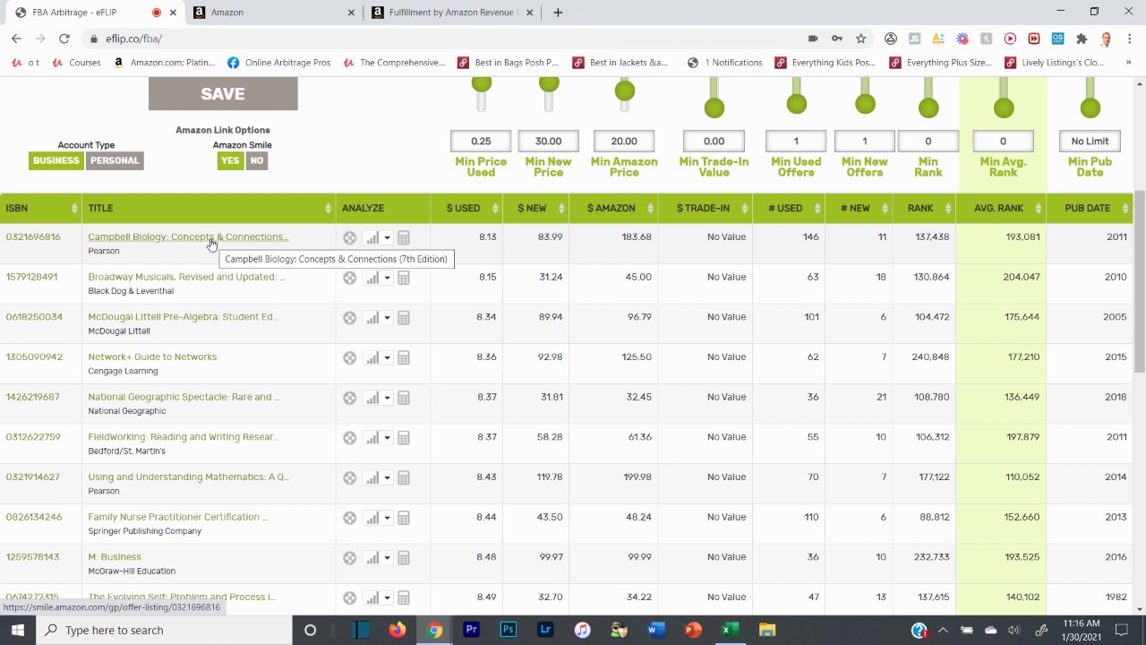
# Open the Amazon offers and the BookFinder page for Campbell Biology: Concepts & Connections in new browser tabs
pyautogui.rightClick(211, 244)
pyautogui.click(242, 256)
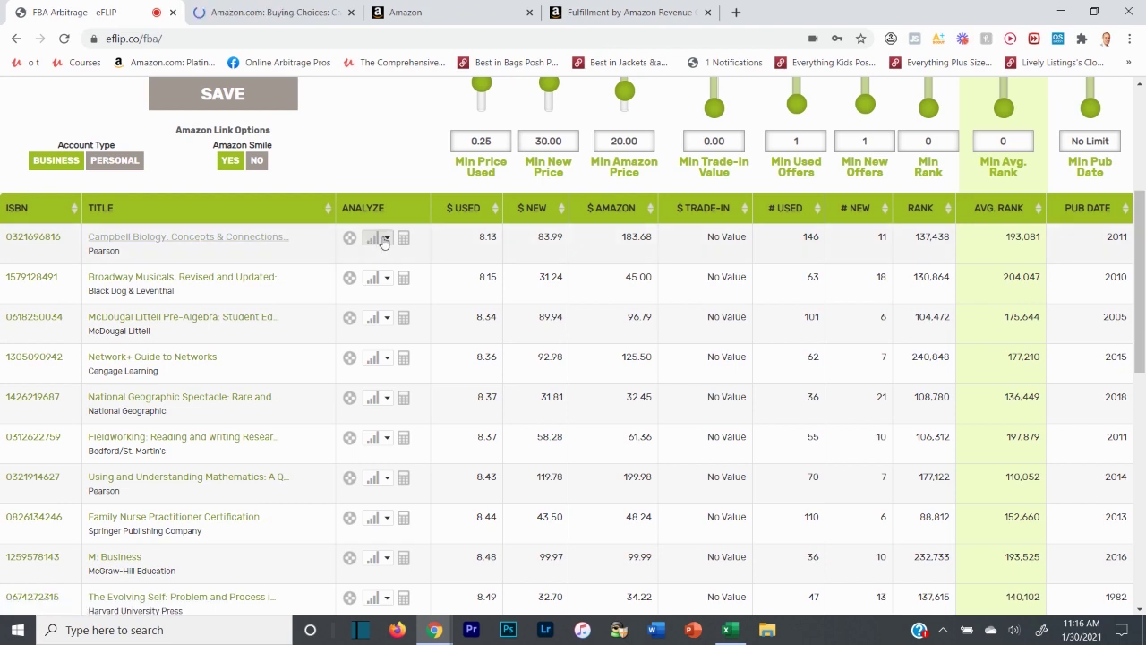
pyautogui.click(386, 240)
pyautogui.rightClick(391, 318)
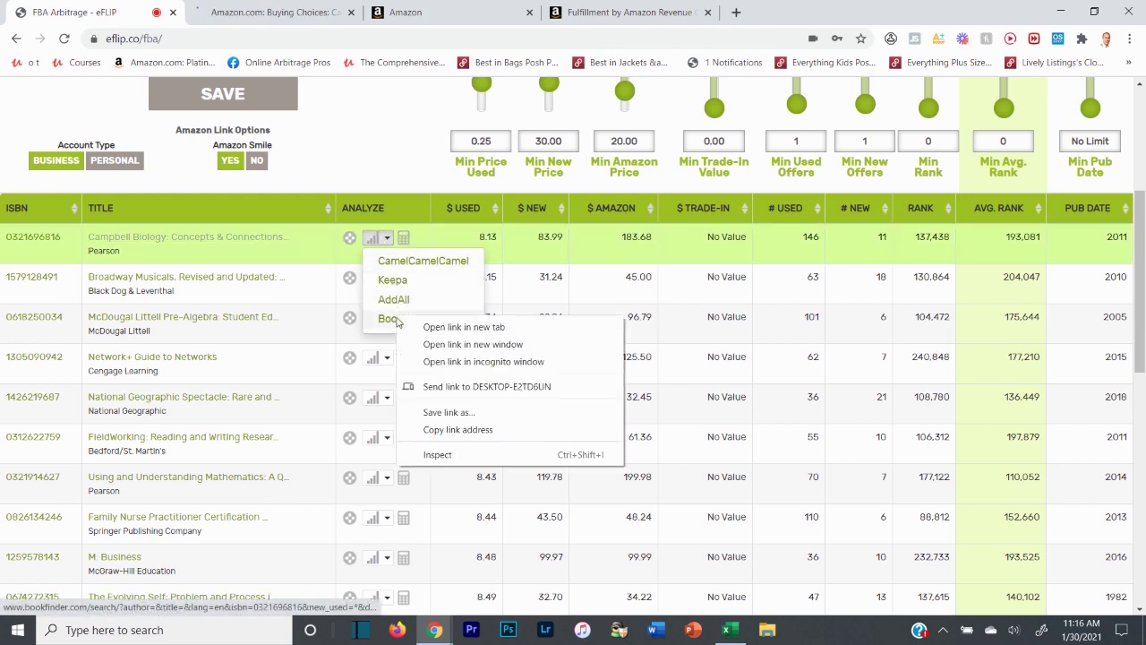
pyautogui.click(416, 328)
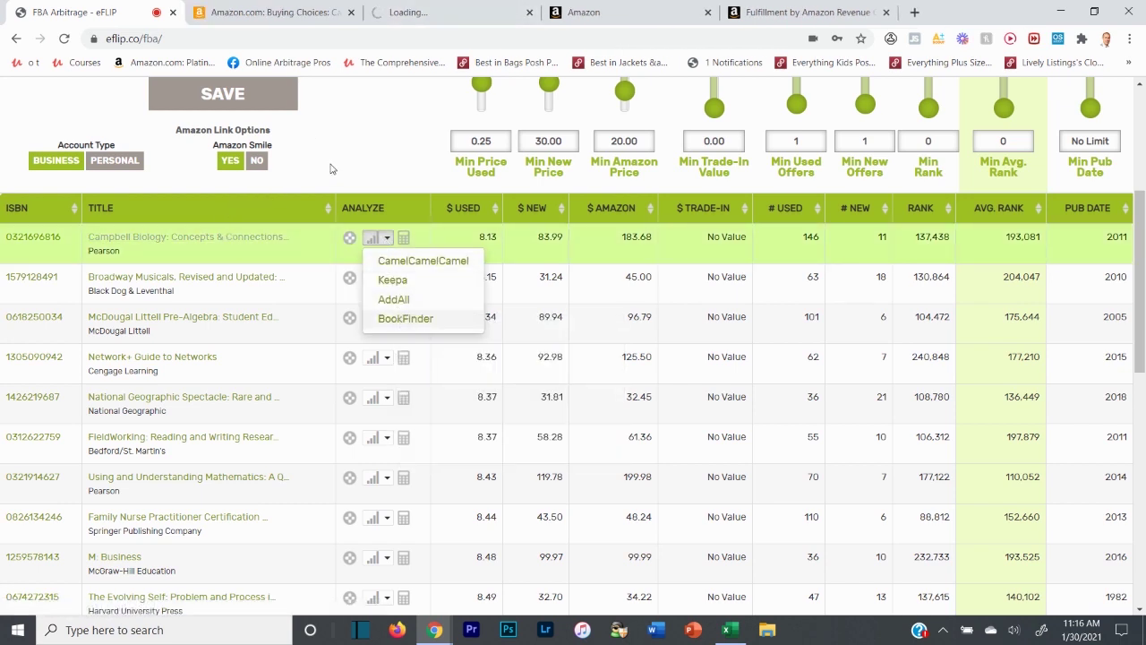
pyautogui.click(248, 223)
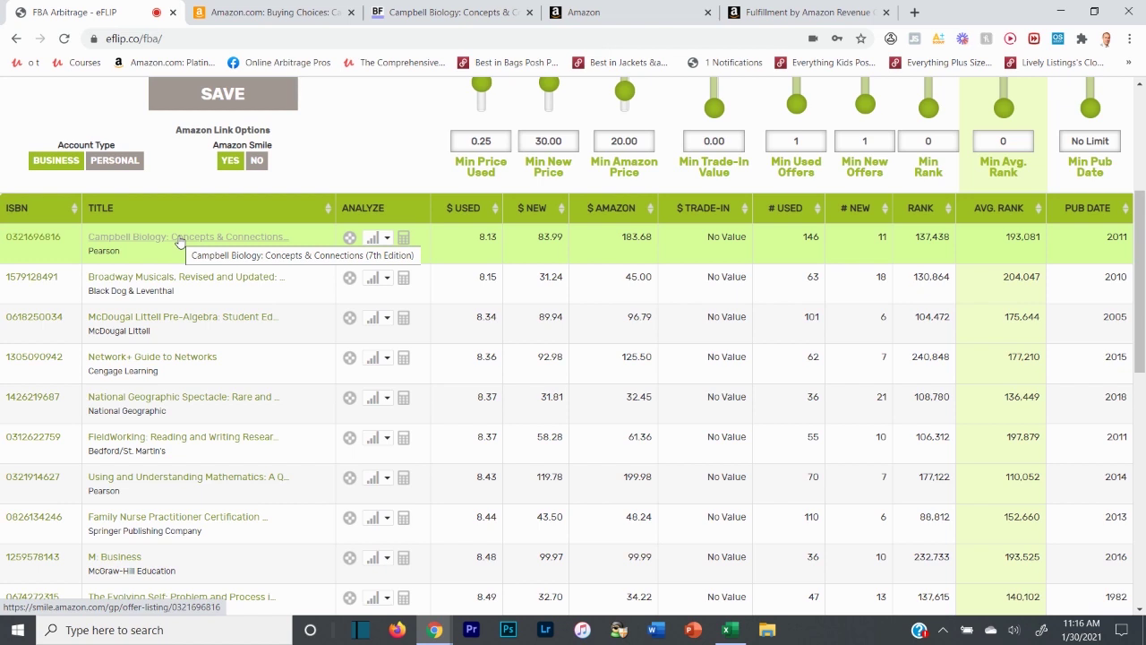
# Switch to the BookFinder results for Campbell Biology and examine the new and used price lists
pyautogui.click(385, 237)
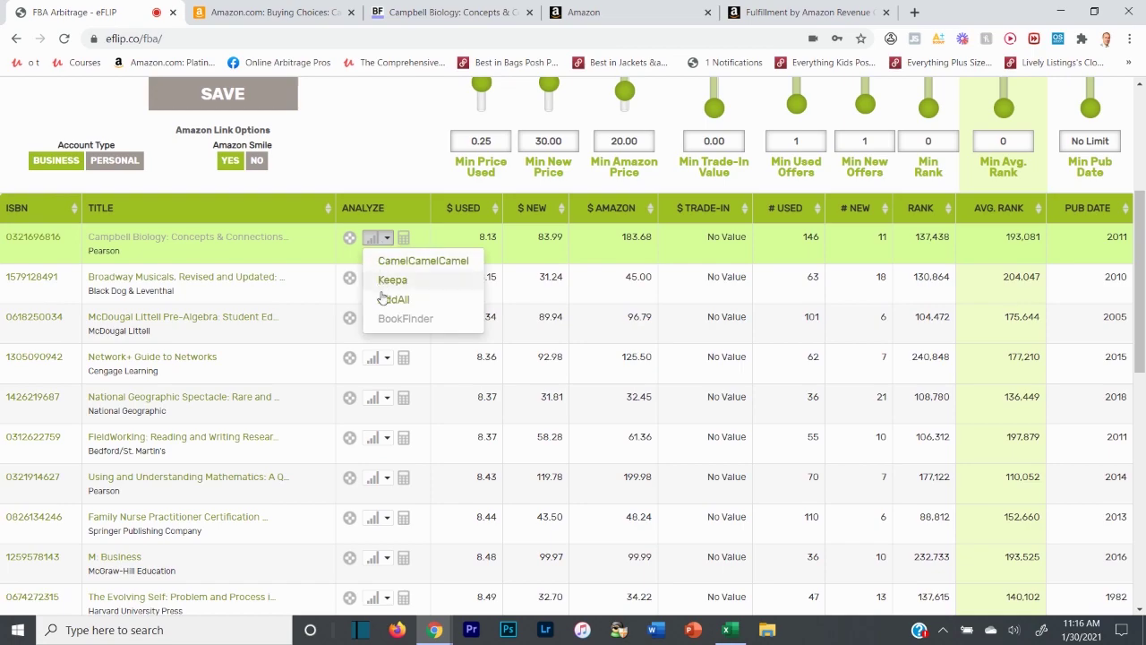
pyautogui.click(393, 12)
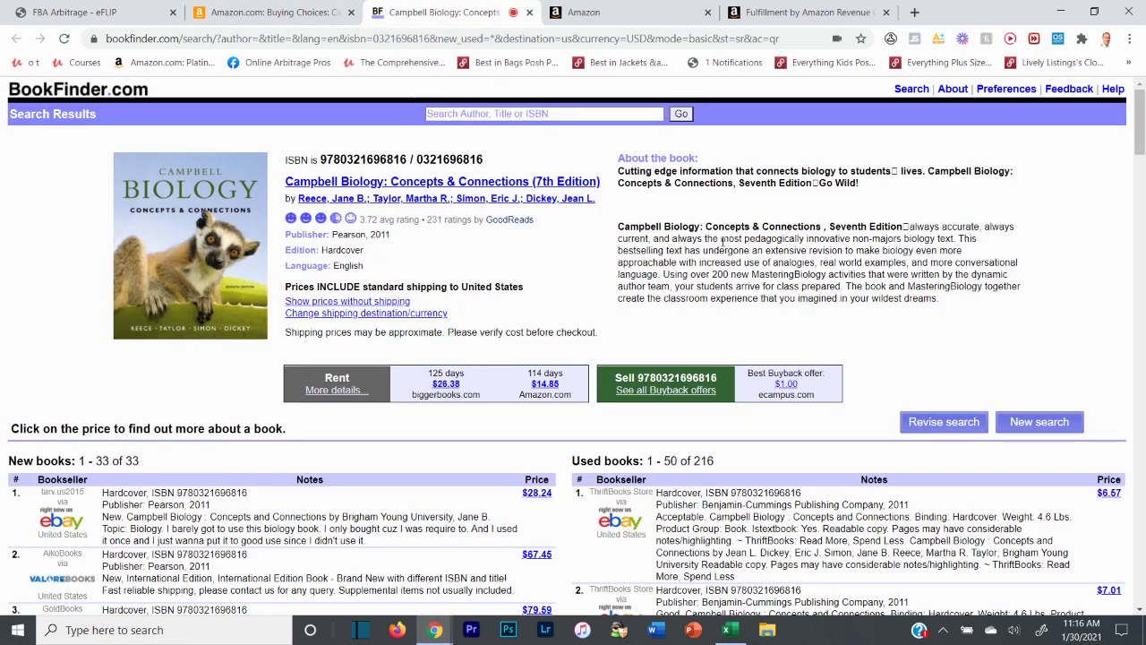
pyautogui.scroll(-2, 681, 287)
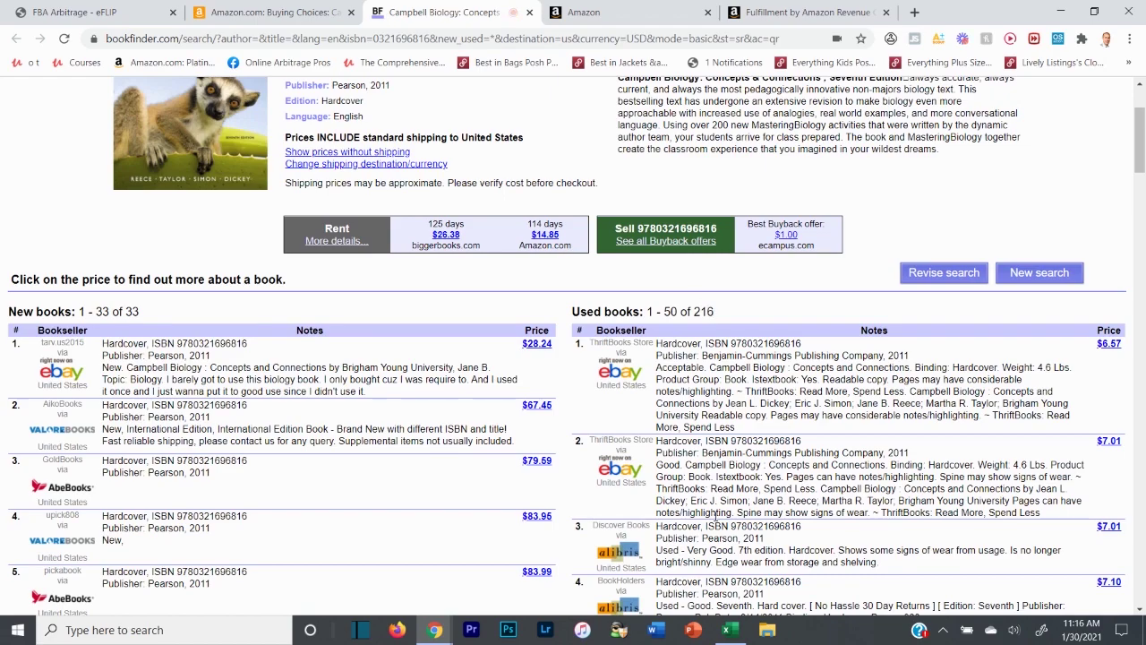
pyautogui.scroll(-1, 725, 340)
pyautogui.scroll(-1, 732, 347)
pyautogui.scroll(2, 707, 343)
pyautogui.moveTo(536, 345); pyautogui.dragTo(519, 351)
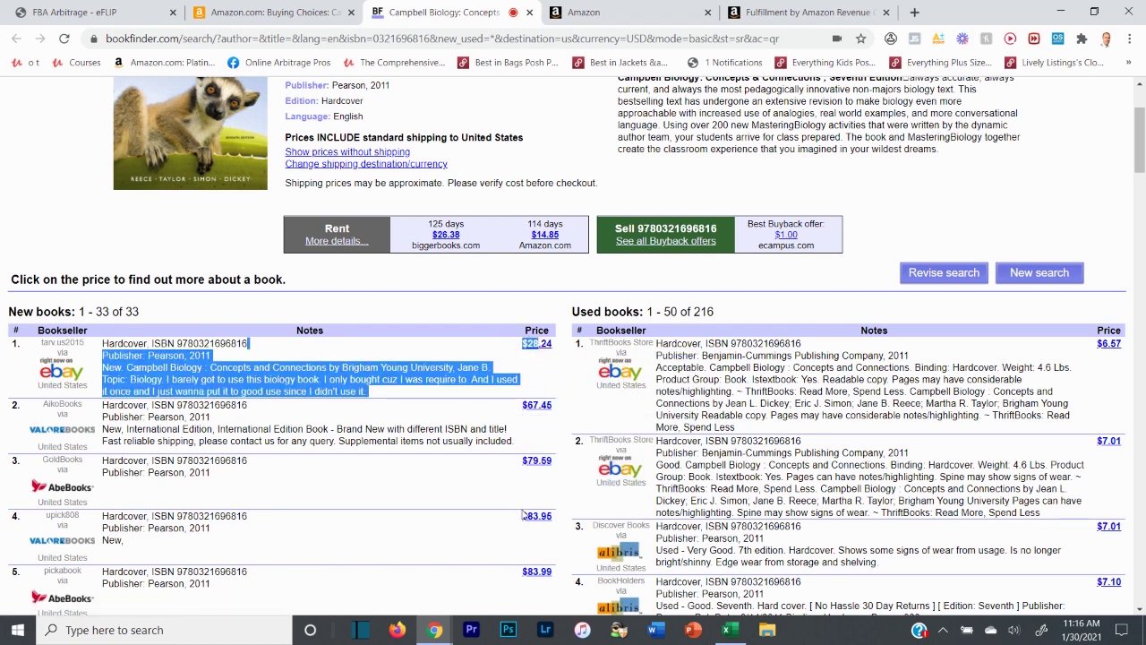
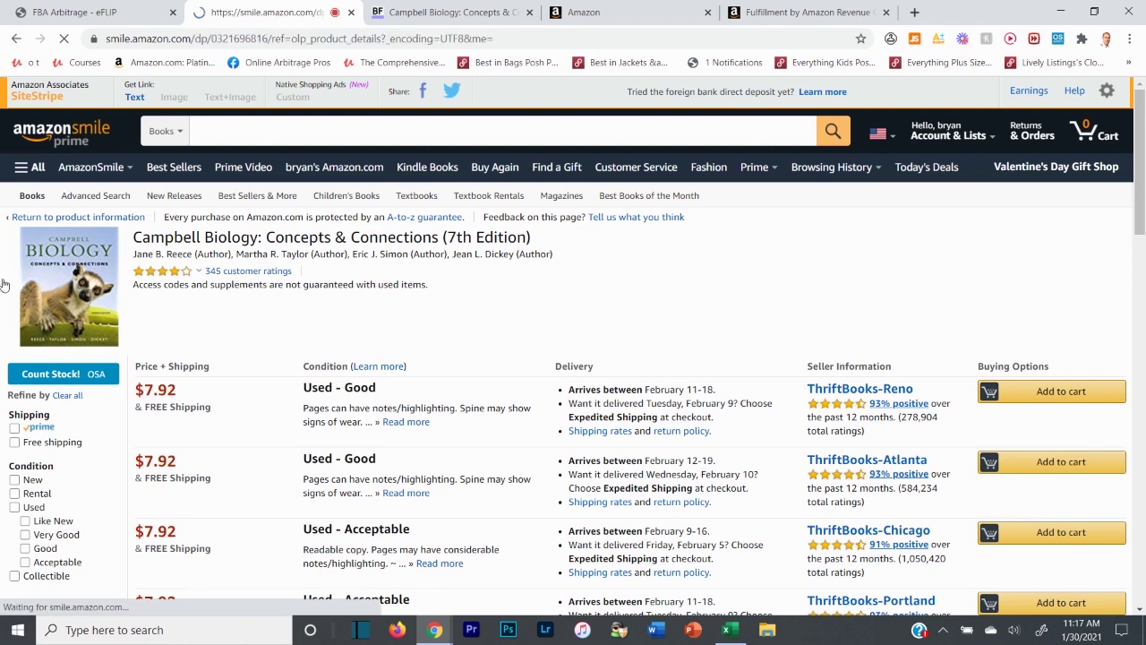
# Open the Amazon product page for Campbell Biology (7th Edition) and compare it with the BookFinder entry
pyautogui.scroll(-2, 431, 247)
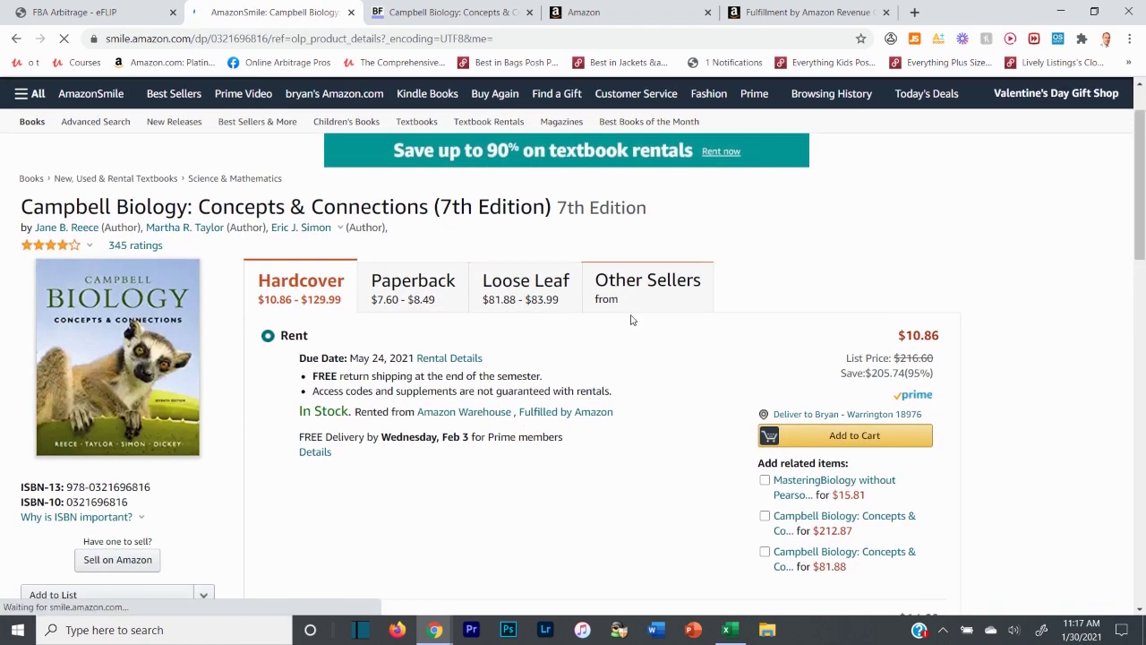
pyautogui.click(441, 9)
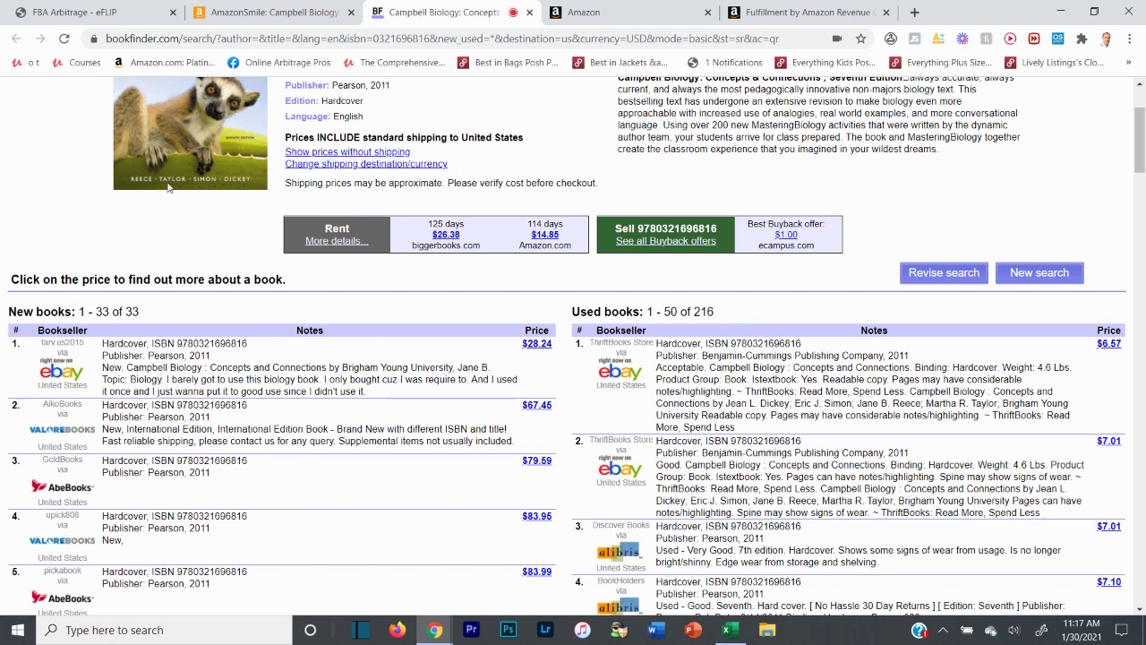
pyautogui.click(272, 11)
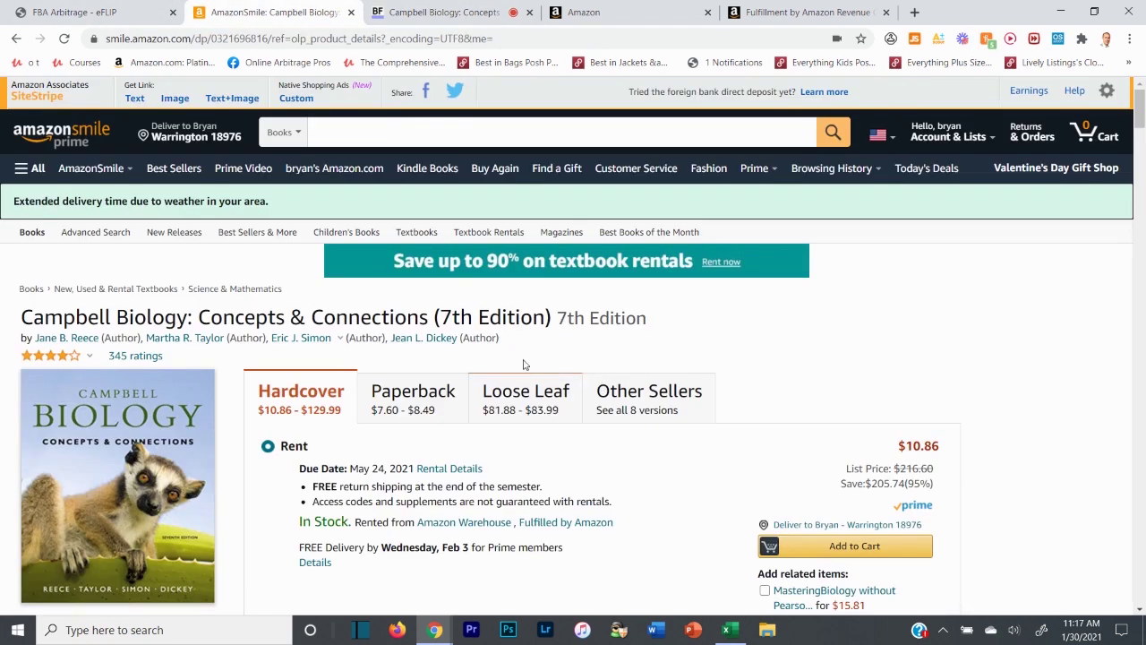
pyautogui.scroll(-2, 540, 277)
# View the paperback version, return to the hardcover, and examine its buy-used and buy-new prices
pyautogui.click(410, 277)
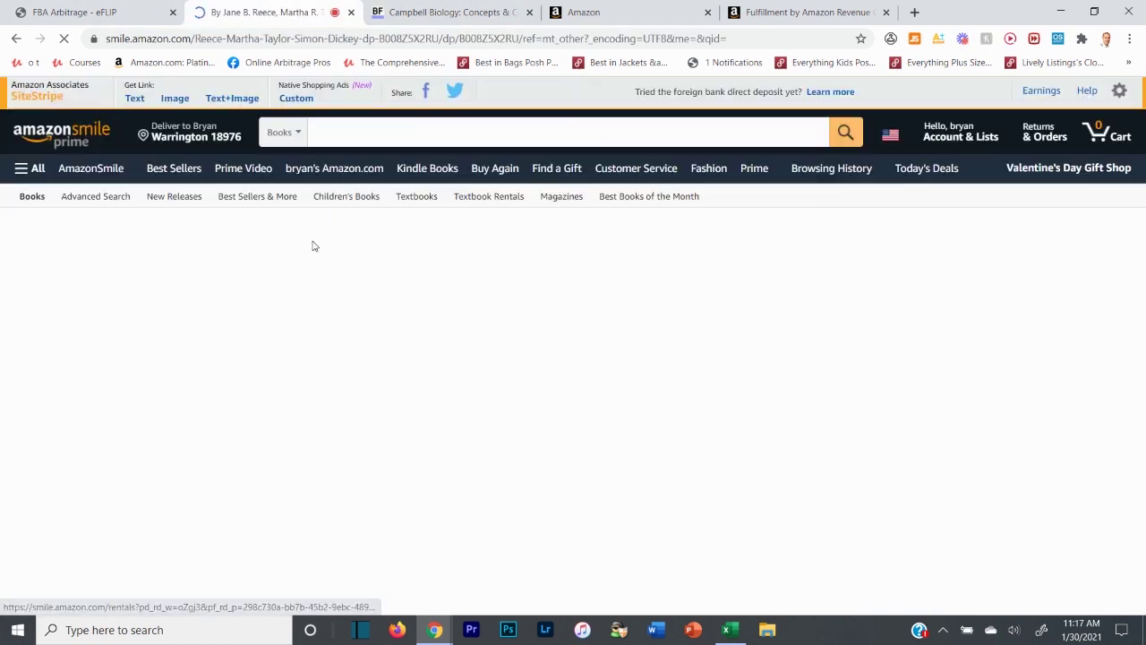
pyautogui.click(267, 362)
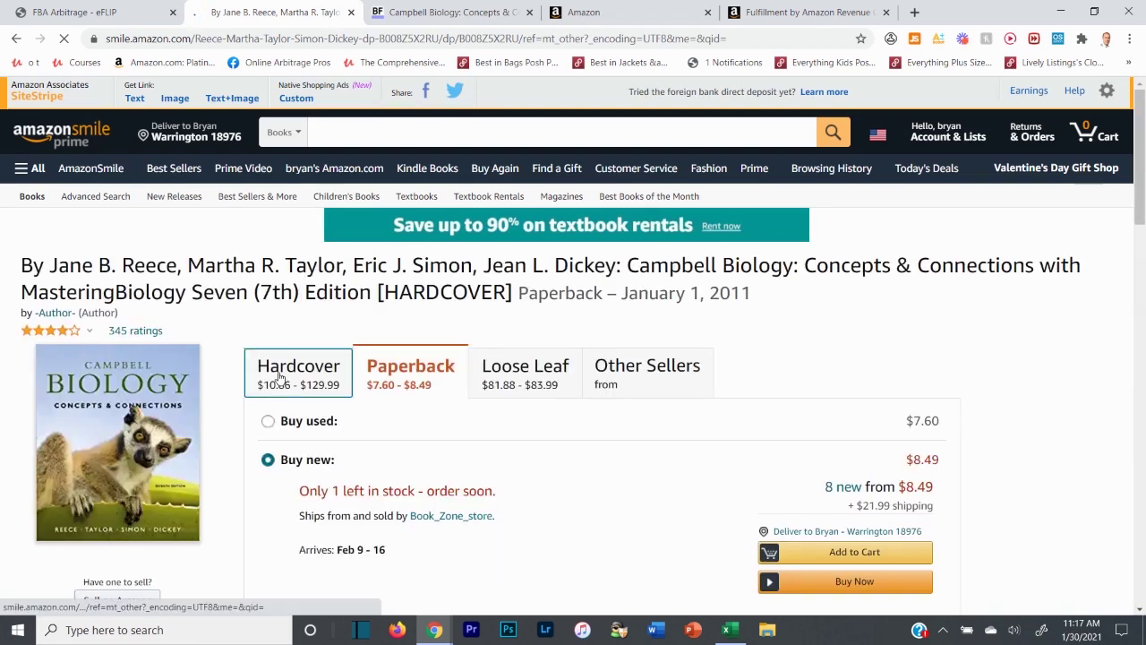
pyautogui.scroll(-3, 850, 309)
pyautogui.scroll(-2, 507, 465)
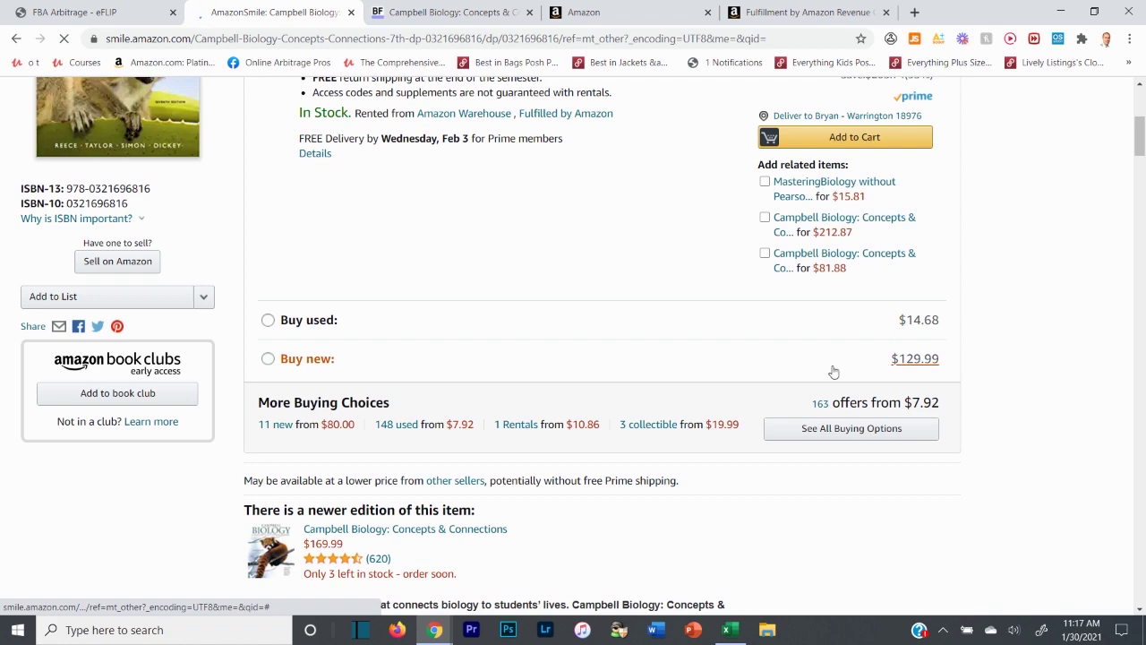
# Check the price and shipping breakdown of BookFinder's first new-book offer, and compare it with the Amazon hardcover prices
pyautogui.hotkey('ctrl', 'Tab')
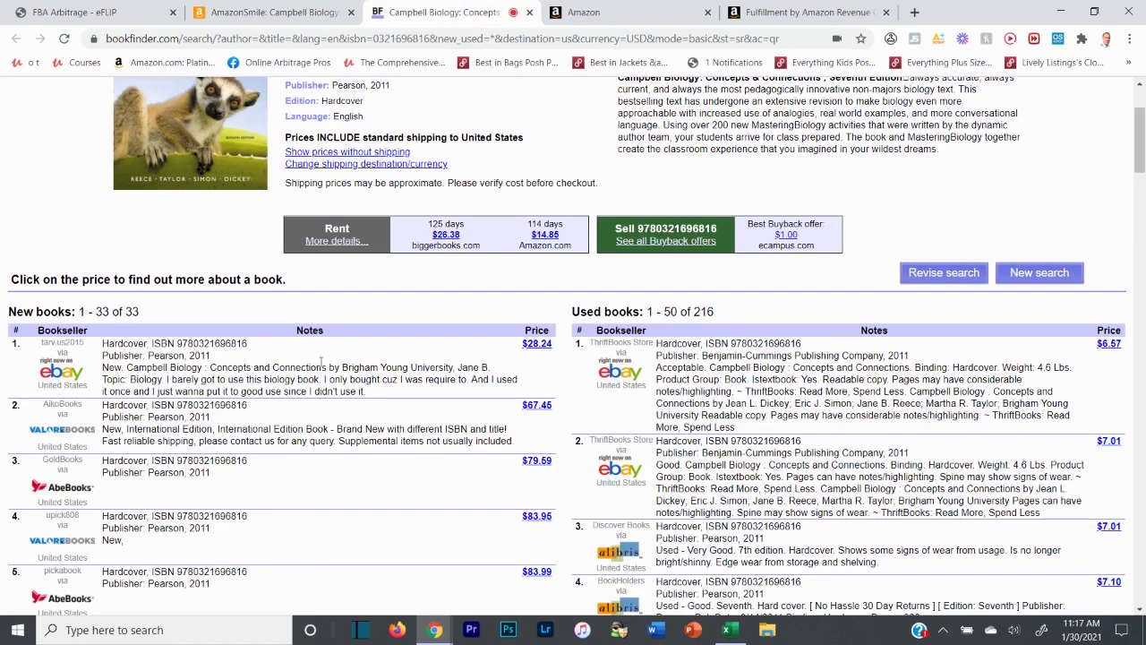
pyautogui.moveTo(537, 350)
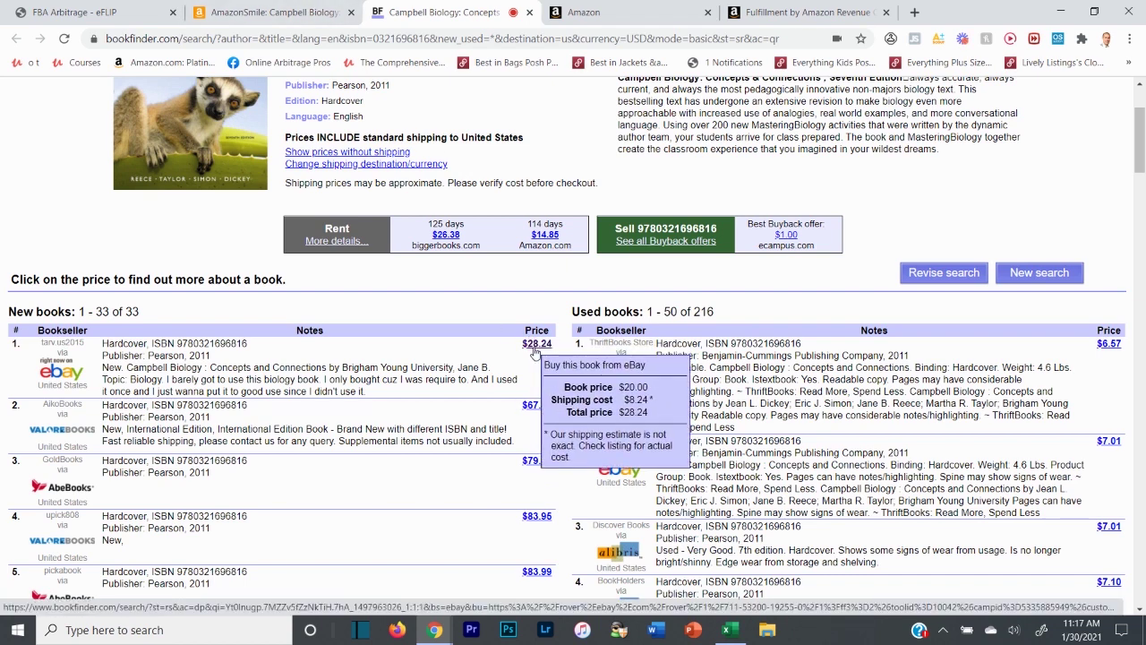
pyautogui.click(269, 11)
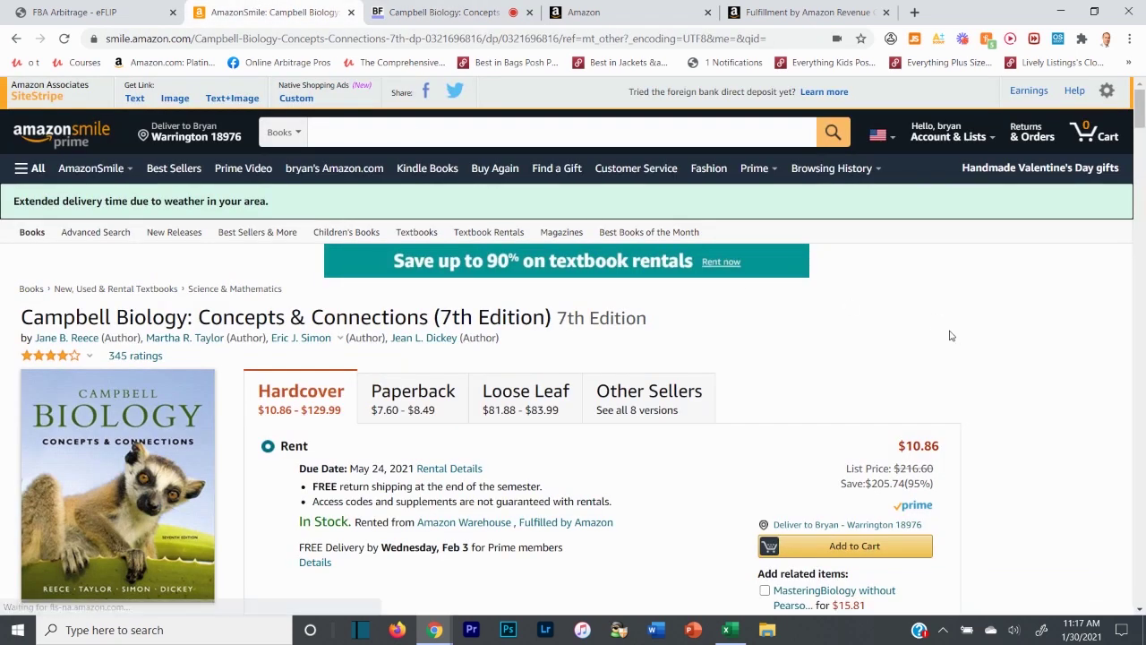
pyautogui.scroll(-3, 899, 466)
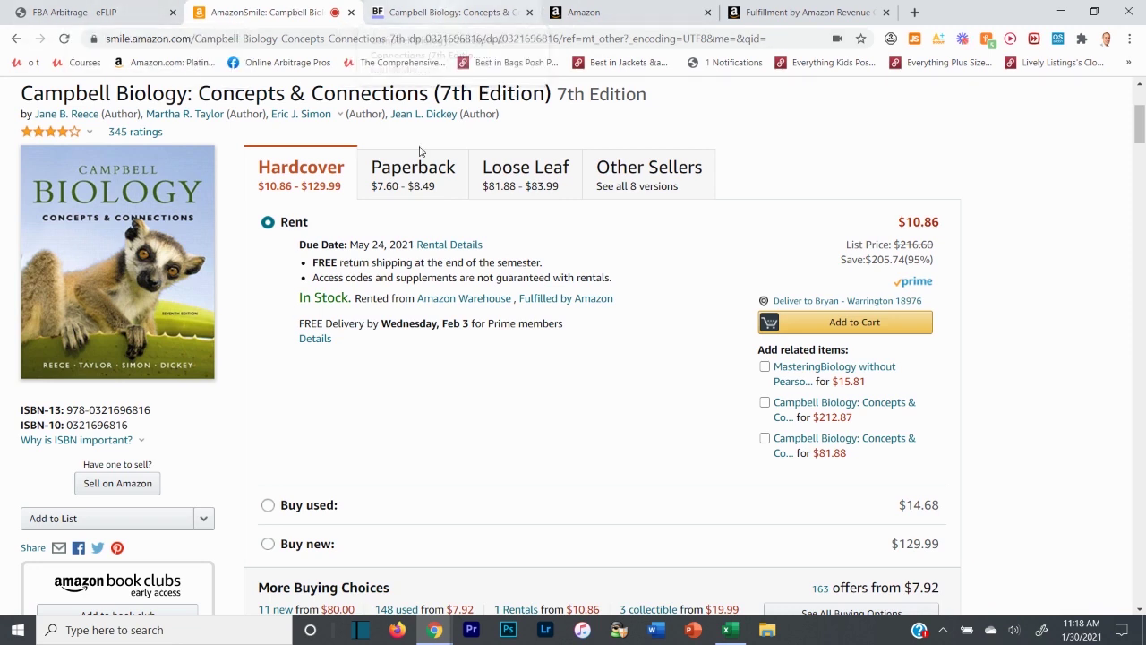
# Open BookFinder's first new-book offer on eBay and review the listing's condition, price and shipping details
pyautogui.click(450, 11)
pyautogui.click(535, 344)
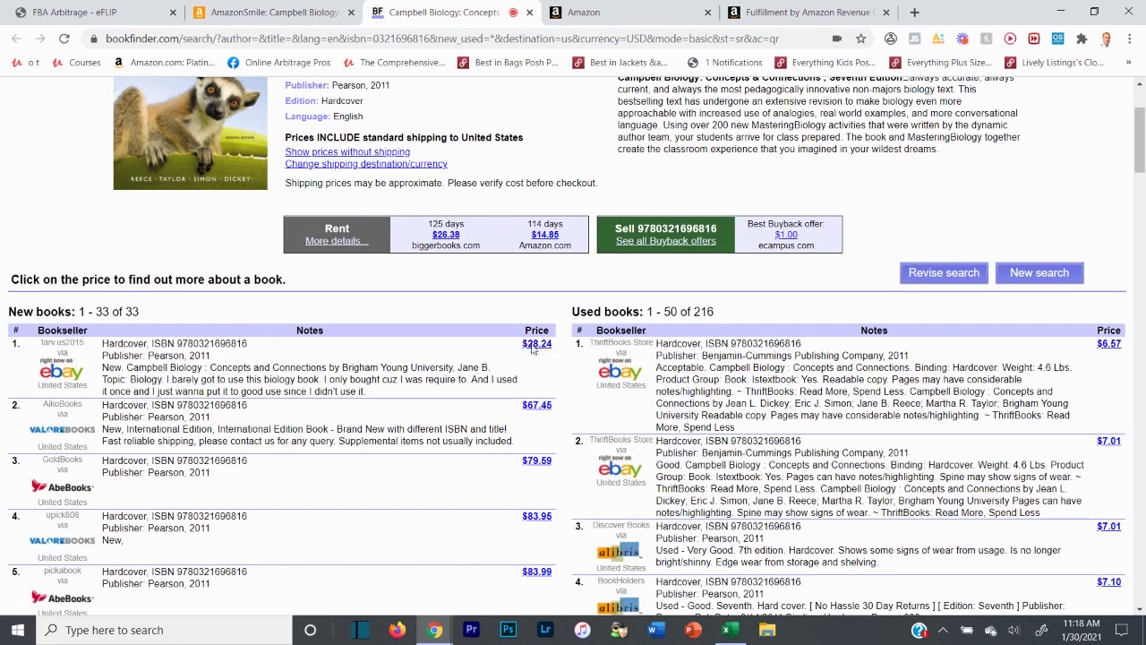
pyautogui.click(398, 13)
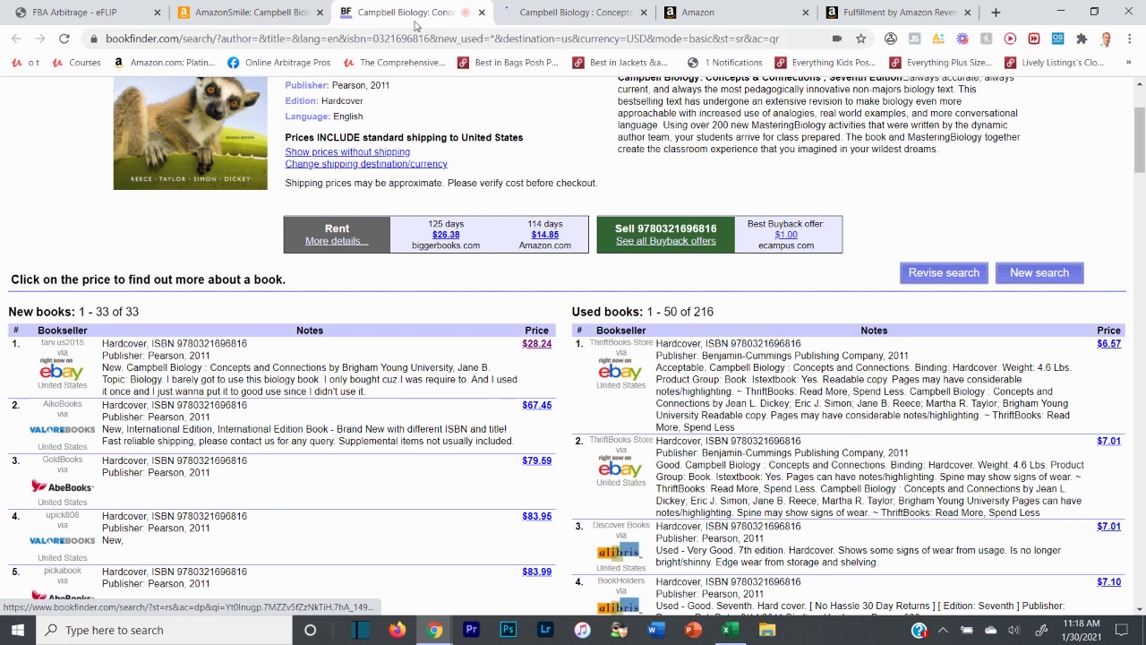
pyautogui.click(537, 11)
pyautogui.scroll(-2, 533, 269)
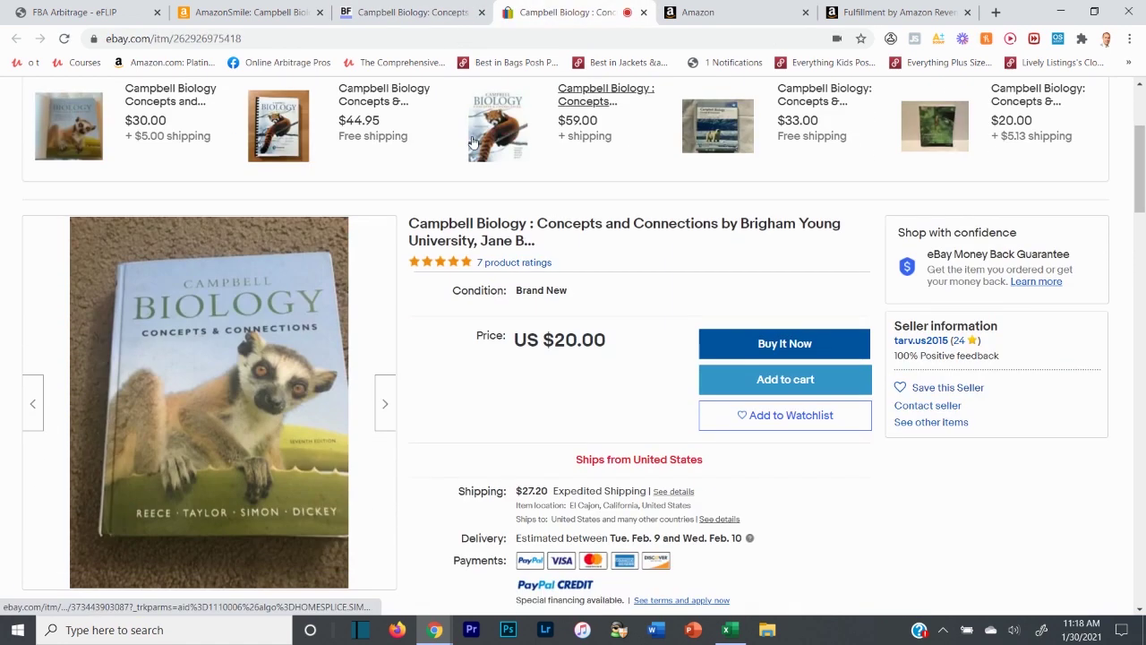
pyautogui.scroll(-1, 625, 414)
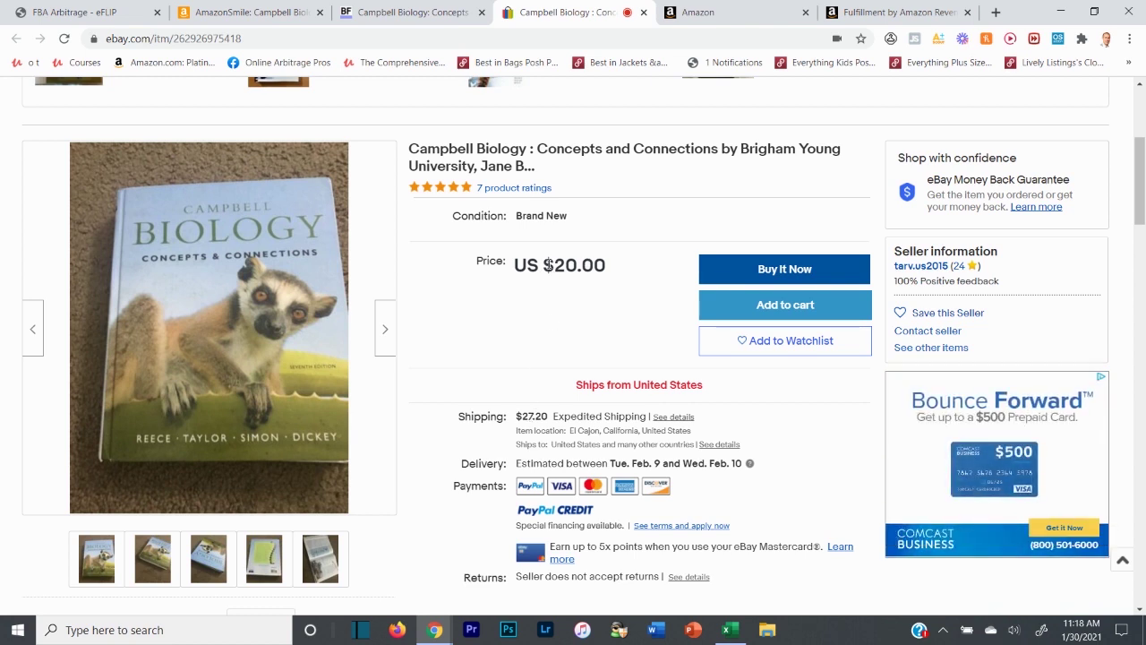
# Examine the eBay listing's price and shipping cost, compare them with Amazon's buy-new price, and return to the listing
pyautogui.moveTo(516, 418); pyautogui.dragTo(554, 422)
pyautogui.moveTo(552, 264); pyautogui.dragTo(552, 410)
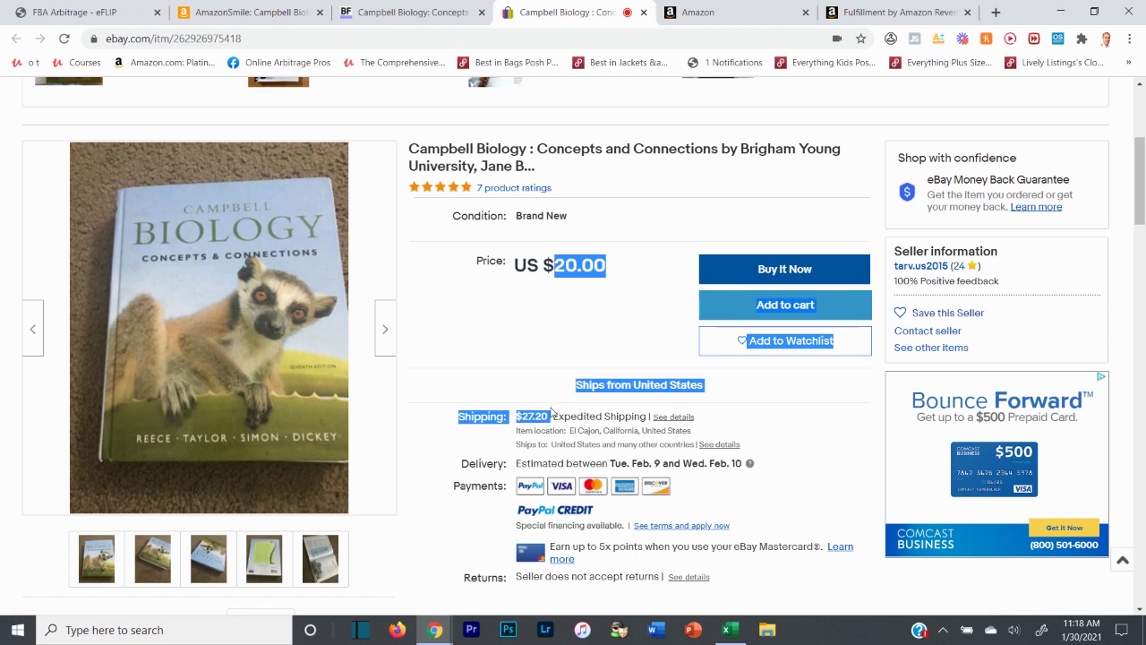
pyautogui.click(759, 431)
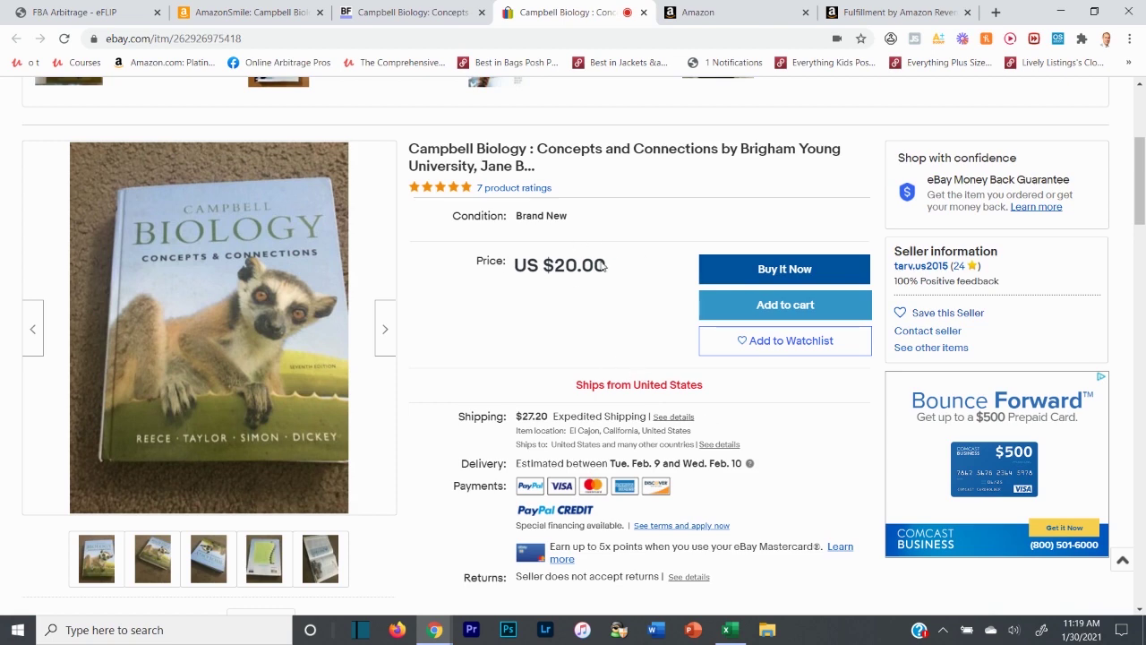
pyautogui.click(428, 11)
pyautogui.click(252, 12)
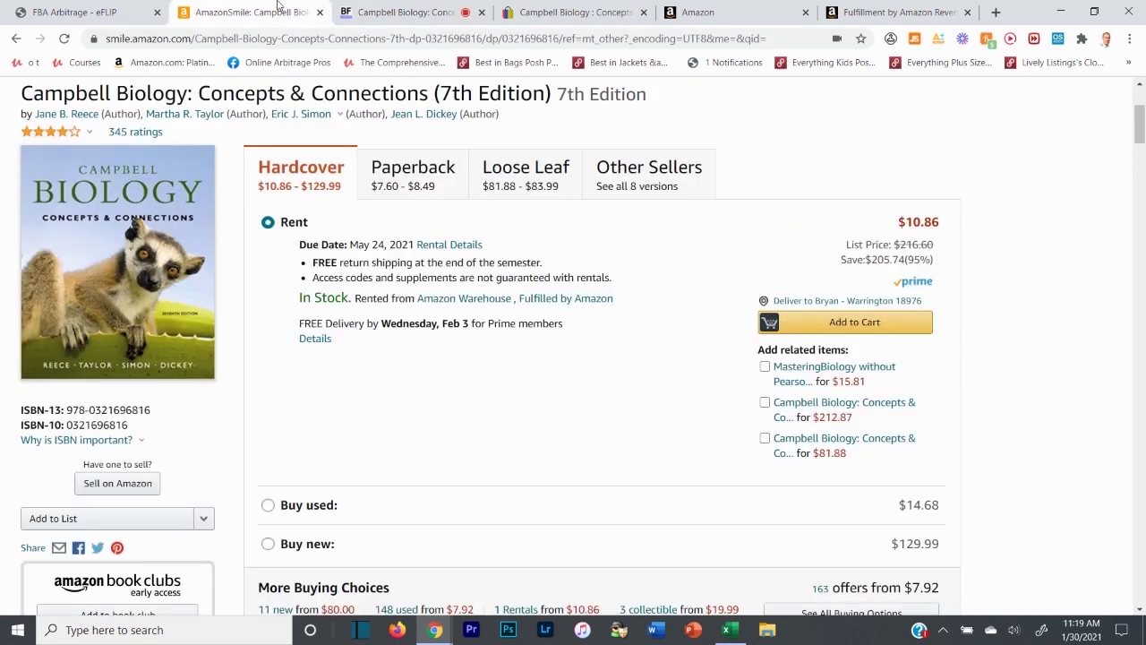
pyautogui.scroll(-2, 461, 421)
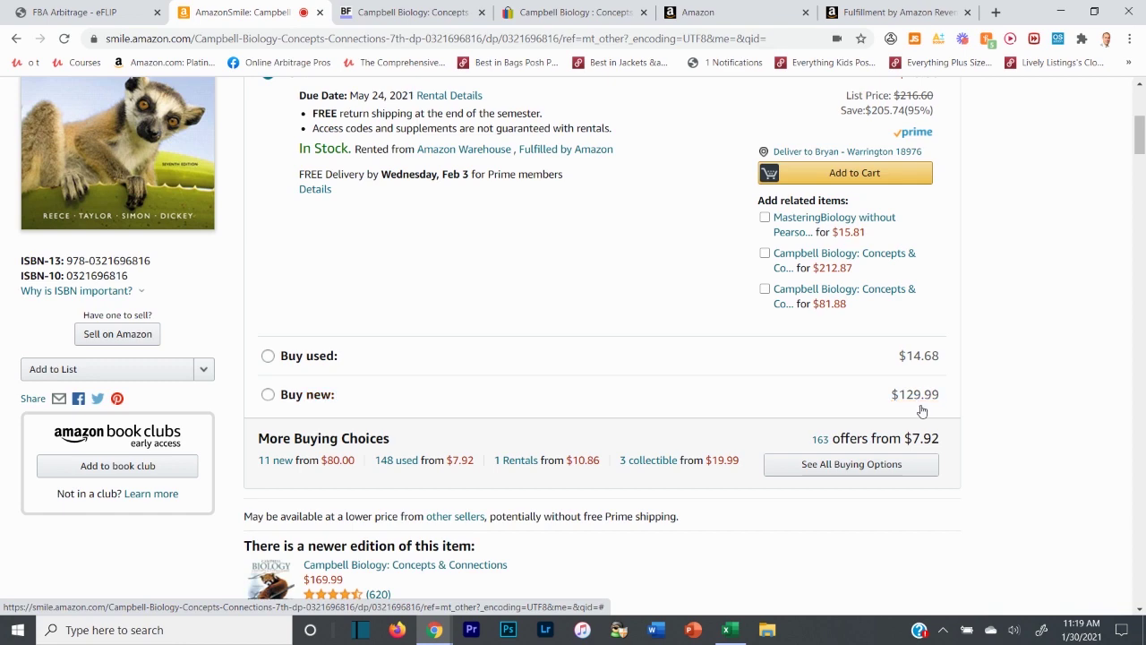
pyautogui.click(397, 10)
pyautogui.click(548, 12)
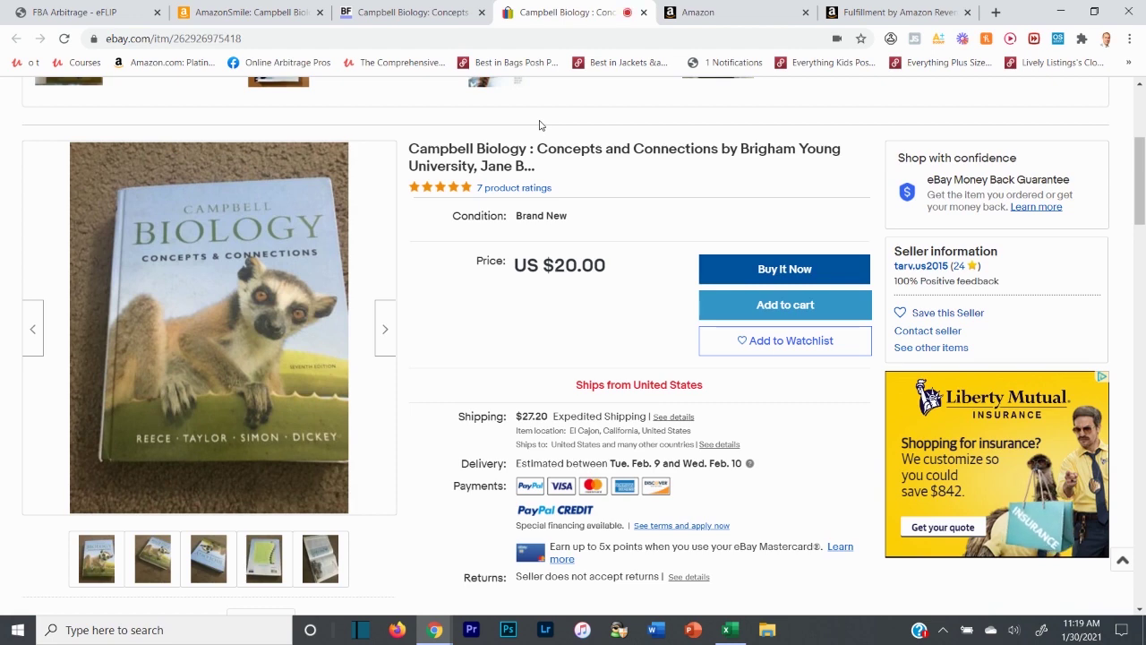
# View the eBay listing's photos of the book one by one to judge its condition
pyautogui.scroll(-1, 582, 130)
pyautogui.scroll(2, 584, 146)
pyautogui.scroll(-2, 584, 150)
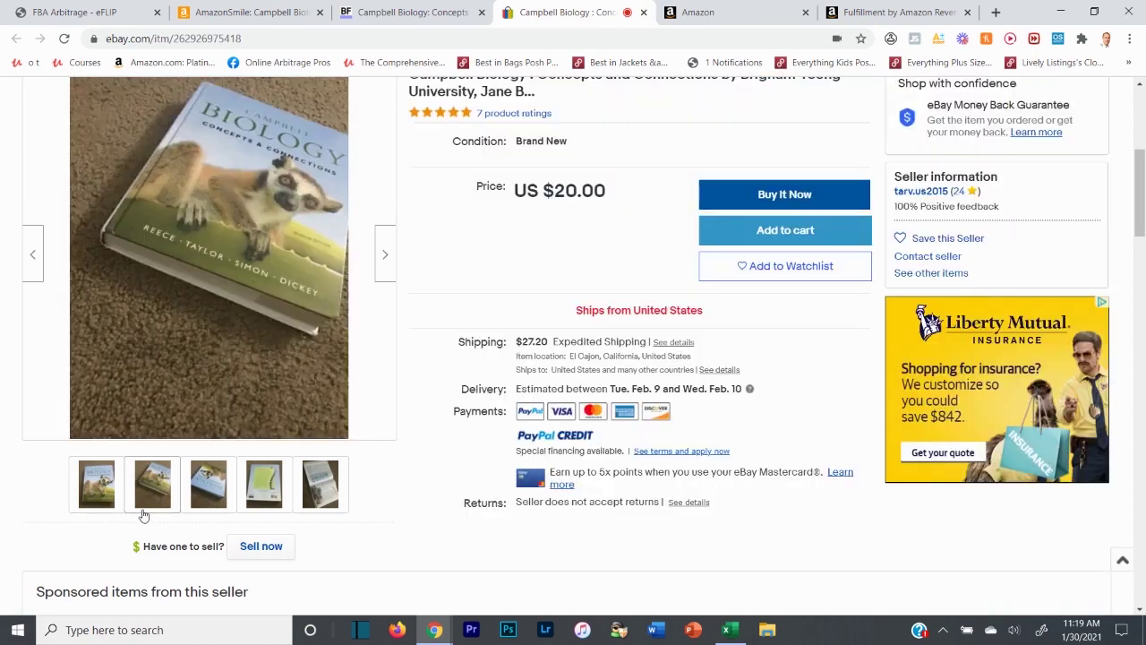
pyautogui.moveTo(204, 222)
pyautogui.moveTo(170, 488)
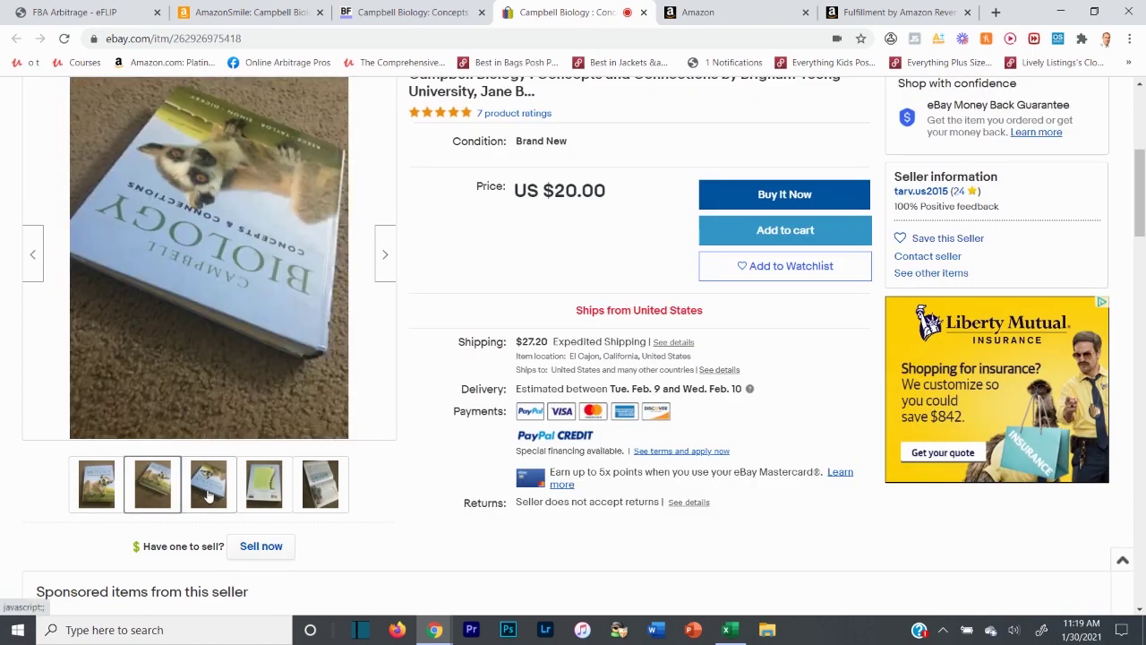
pyautogui.moveTo(264, 501)
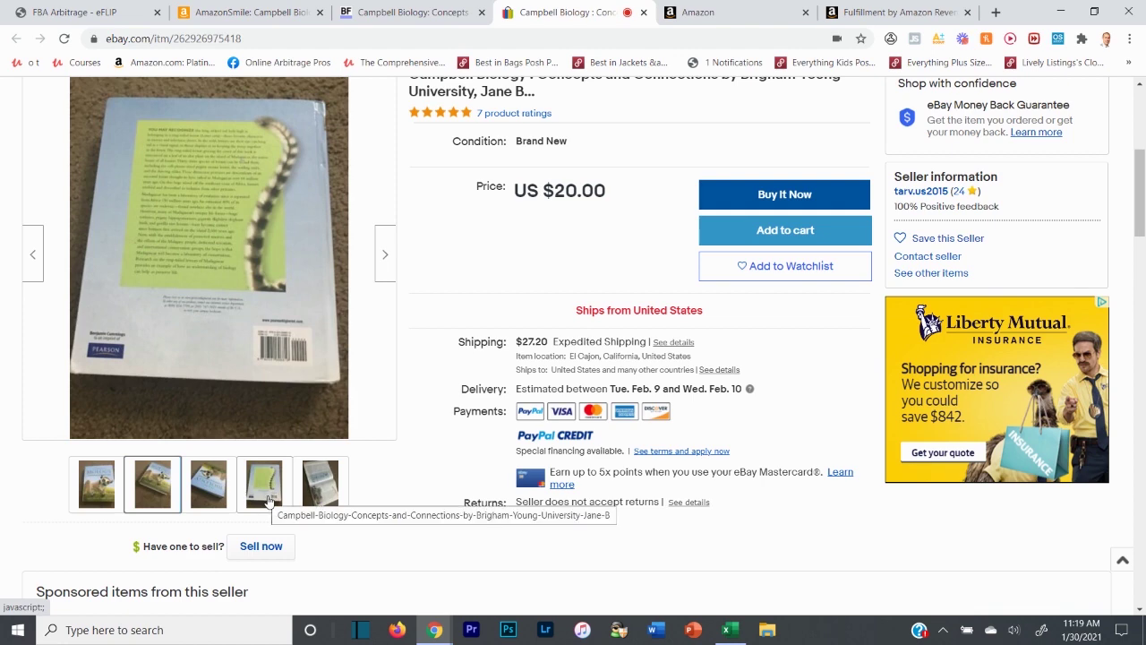
pyautogui.moveTo(320, 504)
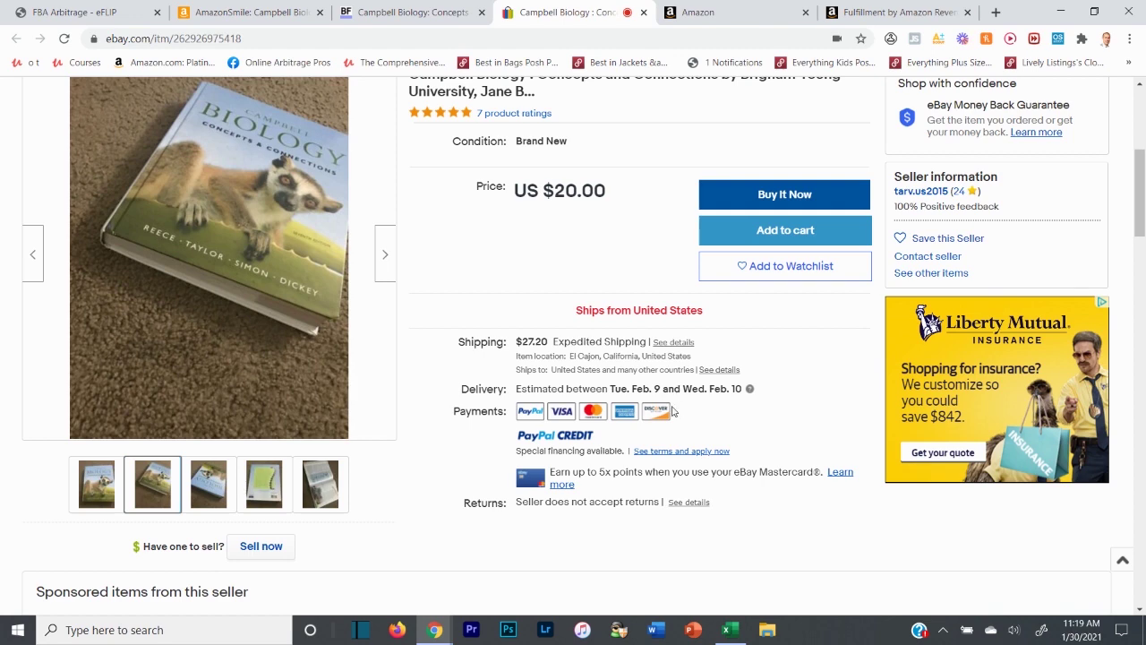
# Check the eBay seller's feedback and other items, and examine the book's format in the item specifics
pyautogui.scroll(-1, 673, 410)
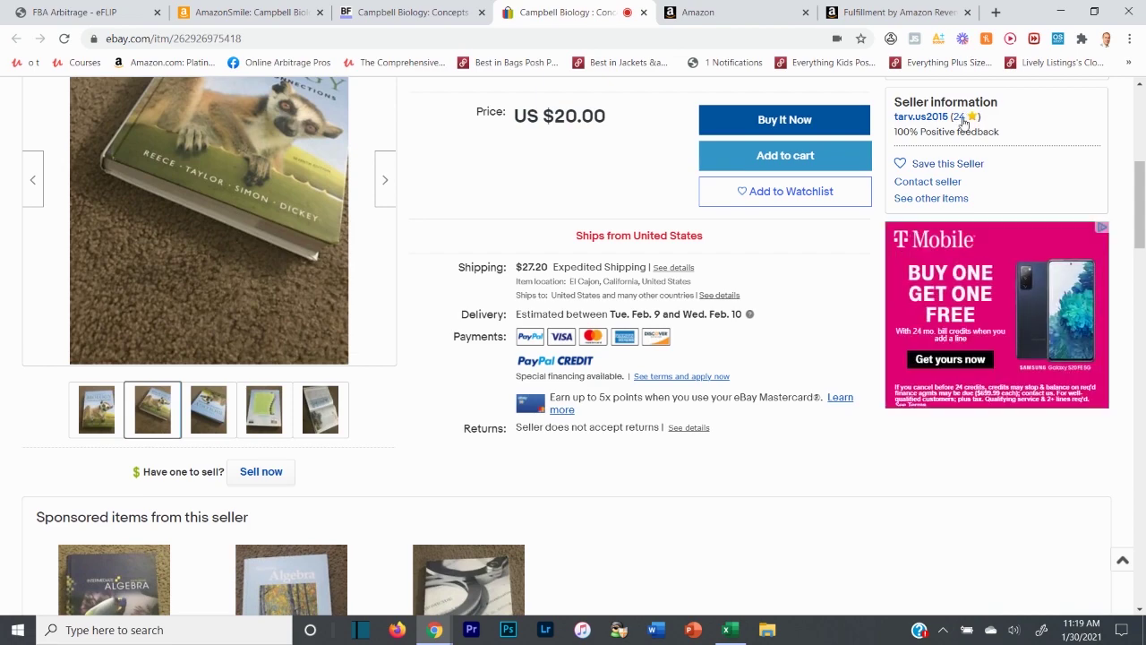
pyautogui.scroll(-3, 941, 125)
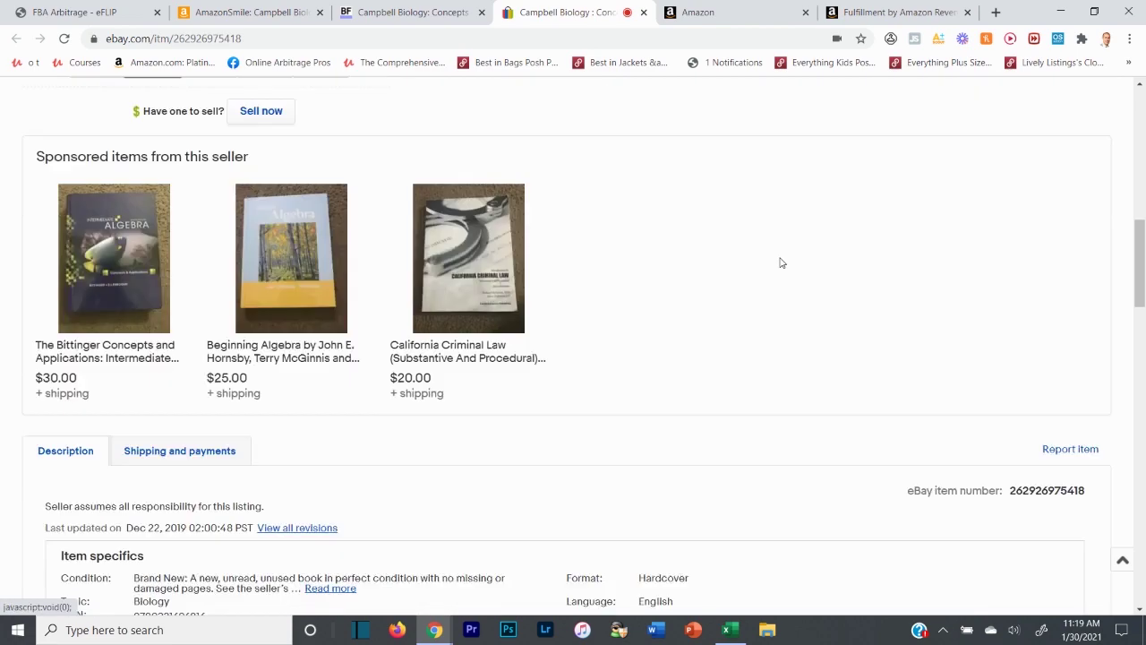
pyautogui.scroll(-5, 781, 263)
pyautogui.moveTo(637, 192); pyautogui.dragTo(696, 191)
pyautogui.click(728, 191)
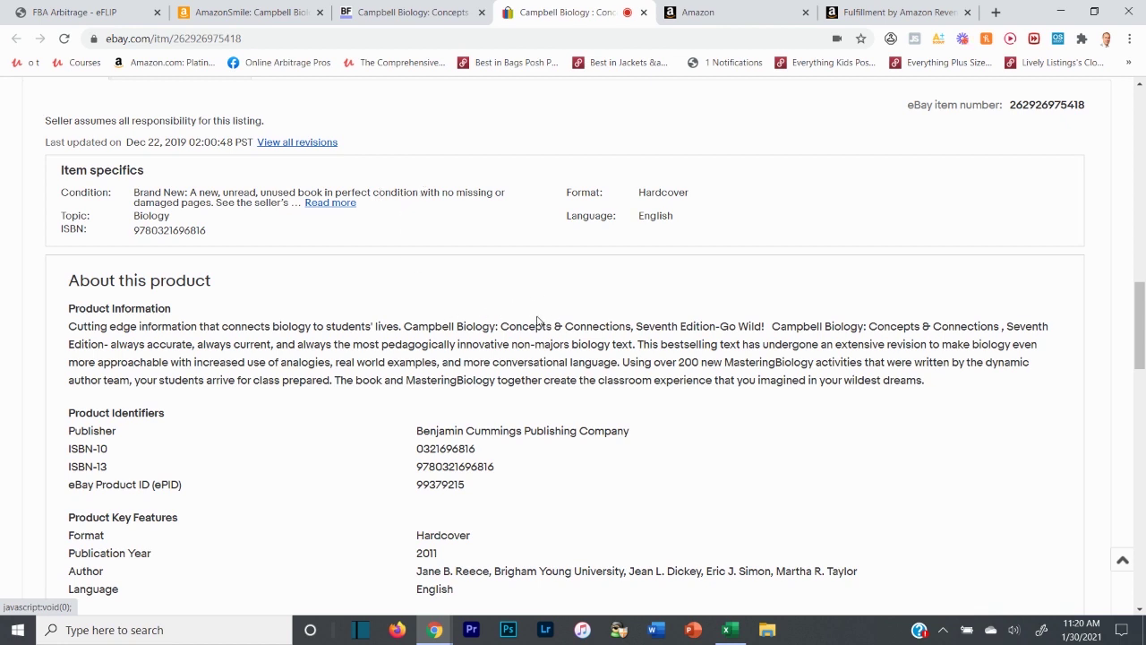
# Search the eBay listing page for "instructor" and "teacher" to check whether it is a teacher's edition
pyautogui.hotkey('ctrl', 'f')
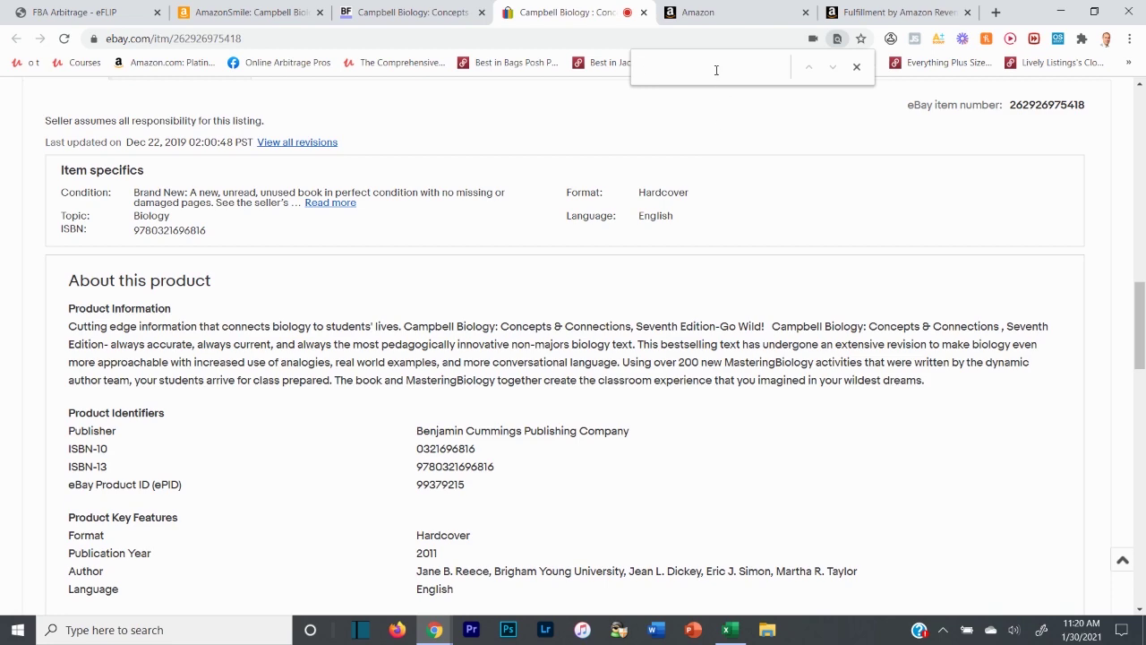
pyautogui.write('instru')
pyautogui.scroll(-2, 655, 353)
pyautogui.scroll(3, 571, 414)
pyautogui.write('ctor')
pyautogui.doubleClick(690, 66)
pyautogui.write('teacher')
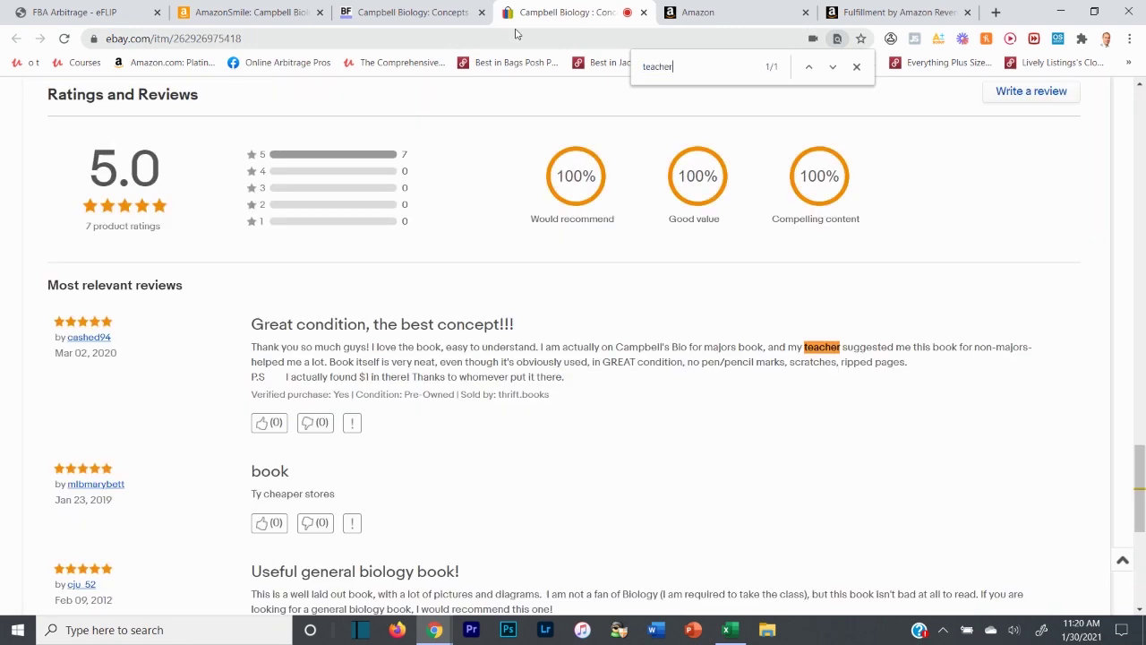
pyautogui.scroll(3, 540, 260)
pyautogui.scroll(-3, 555, 297)
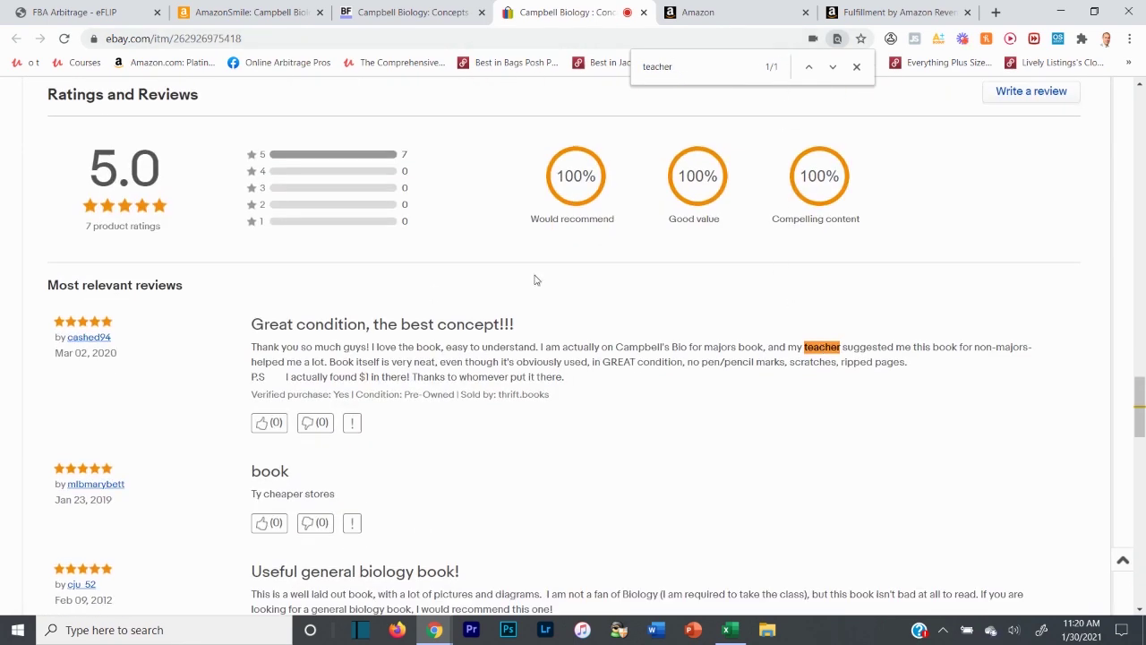
pyautogui.scroll(15, 431, 293)
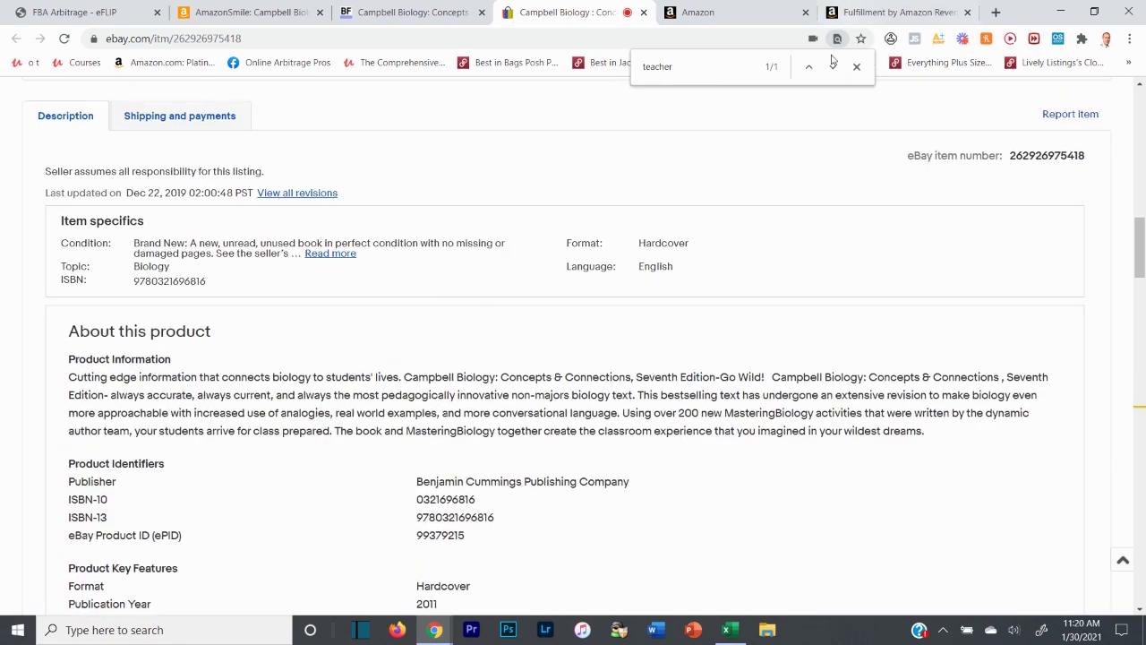
# Search the eBay listing page for "international", close the search, and return to the listing's price details
pyautogui.hotkey('ctrl', 'f')
pyautogui.write('international')
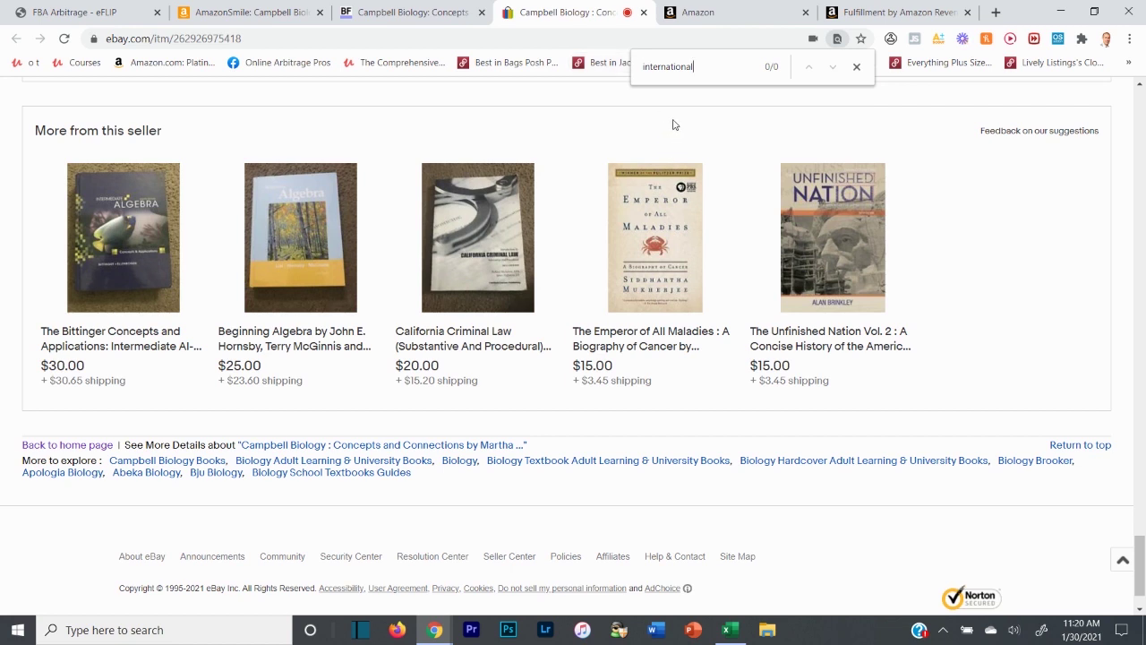
pyautogui.click(857, 66)
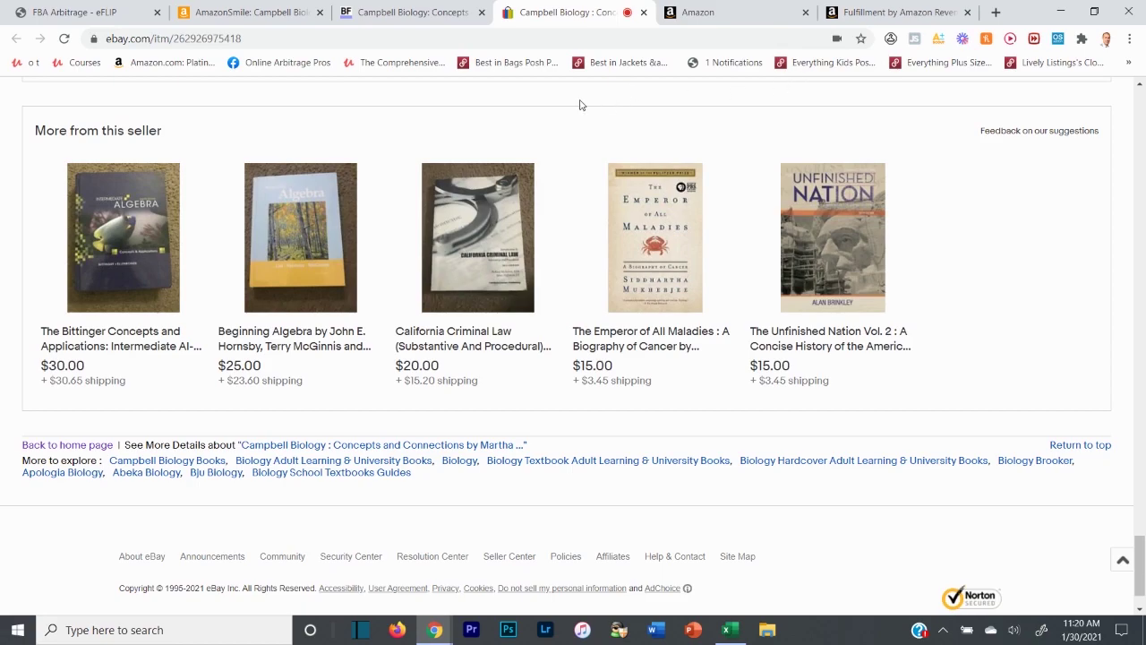
pyautogui.scroll(2, 564, 112)
pyautogui.scroll(20, 542, 145)
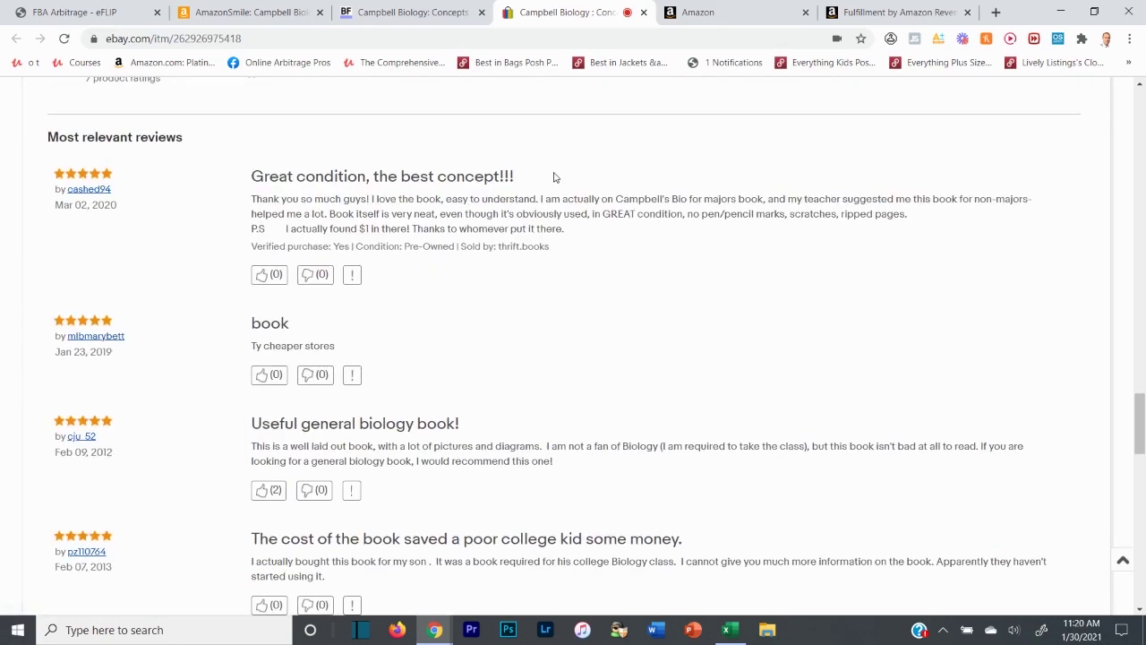
pyautogui.scroll(10, 528, 215)
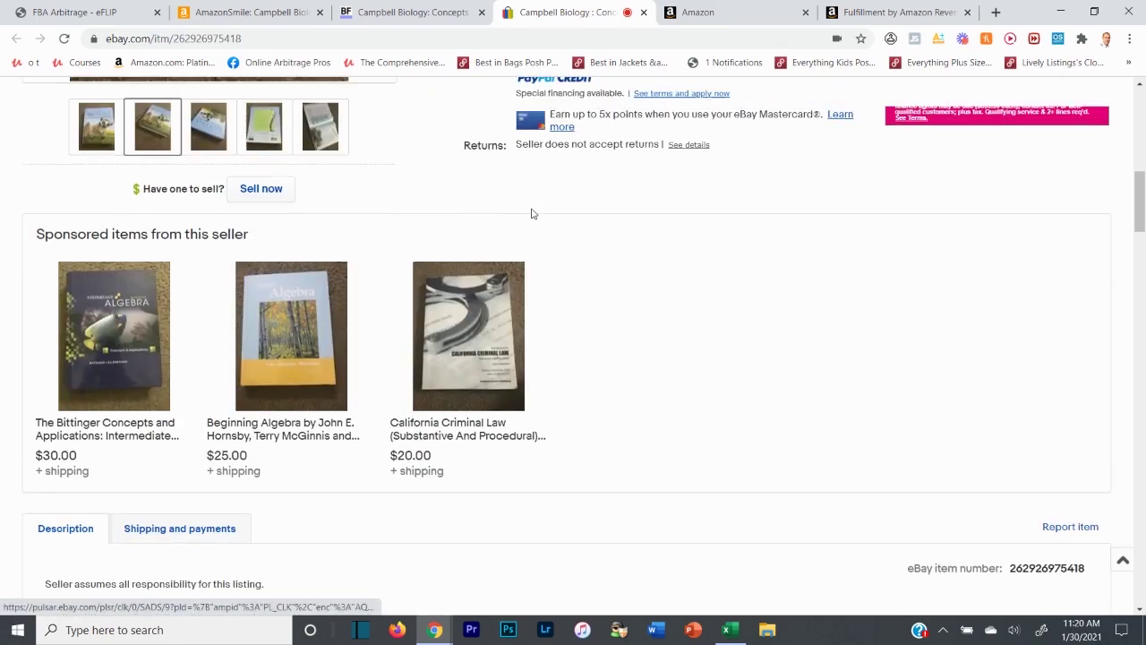
pyautogui.scroll(-1, 573, 403)
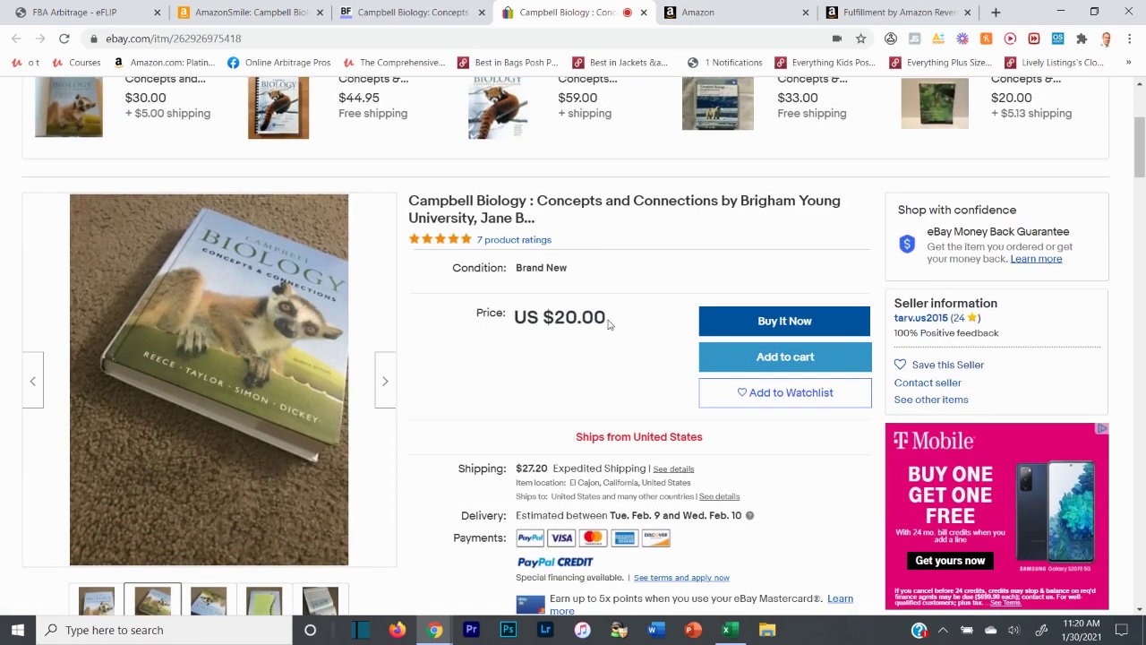
# Glance at the BookFinder offers, and examine the buy-new option and lowest new offer on the Amazon product page
pyautogui.click(411, 12)
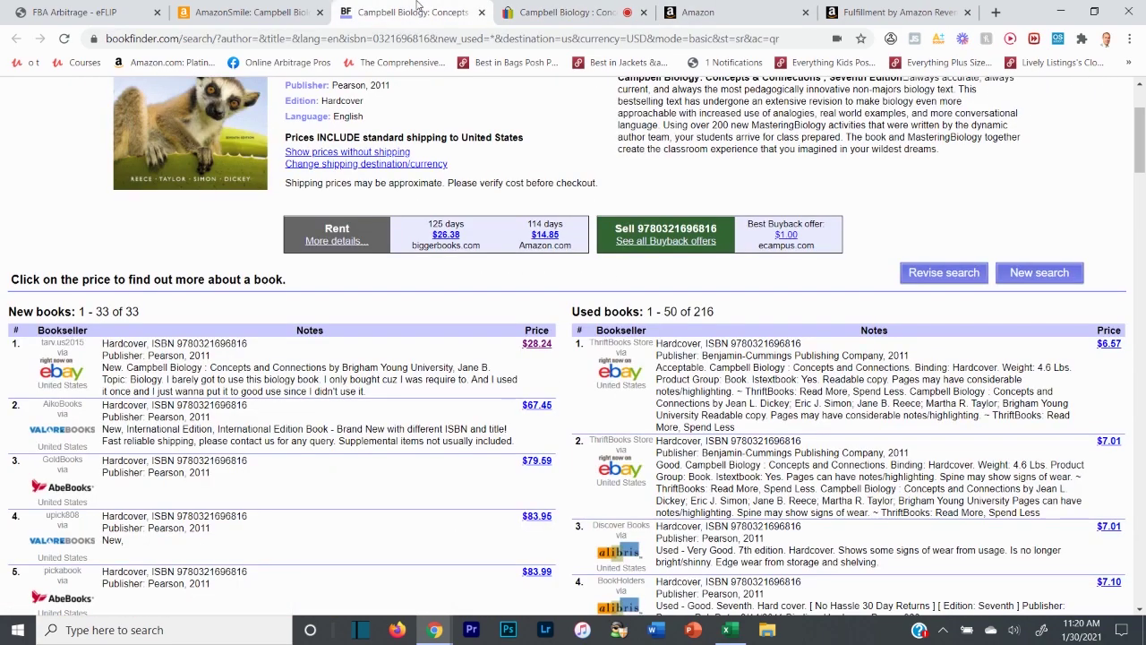
pyautogui.click(250, 11)
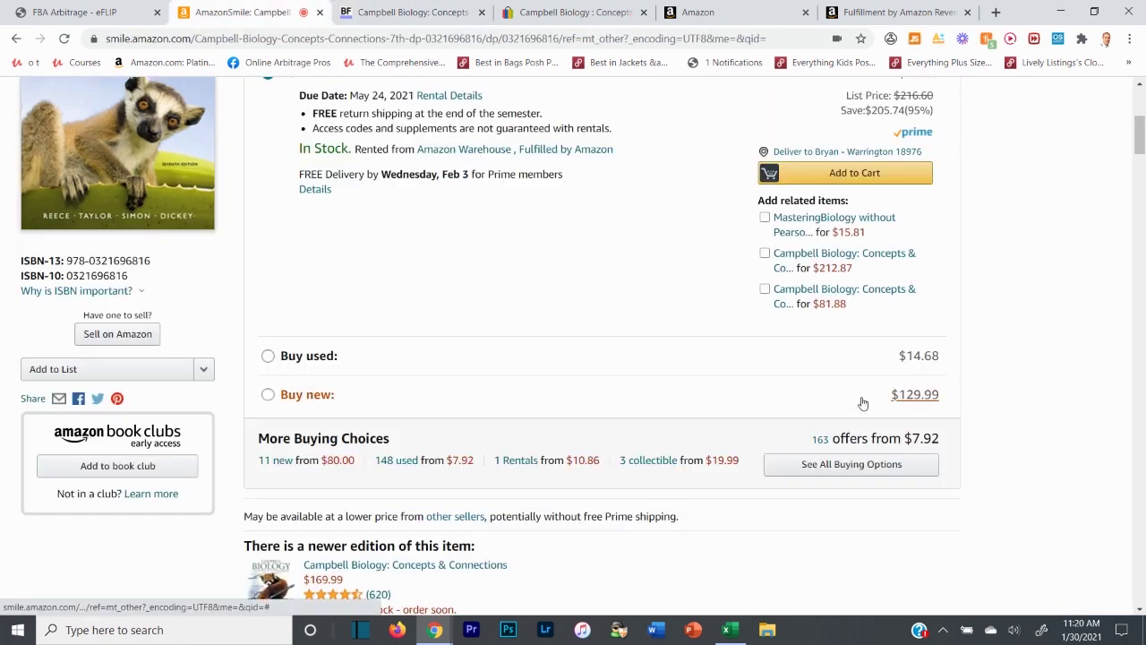
pyautogui.scroll(-3, 862, 402)
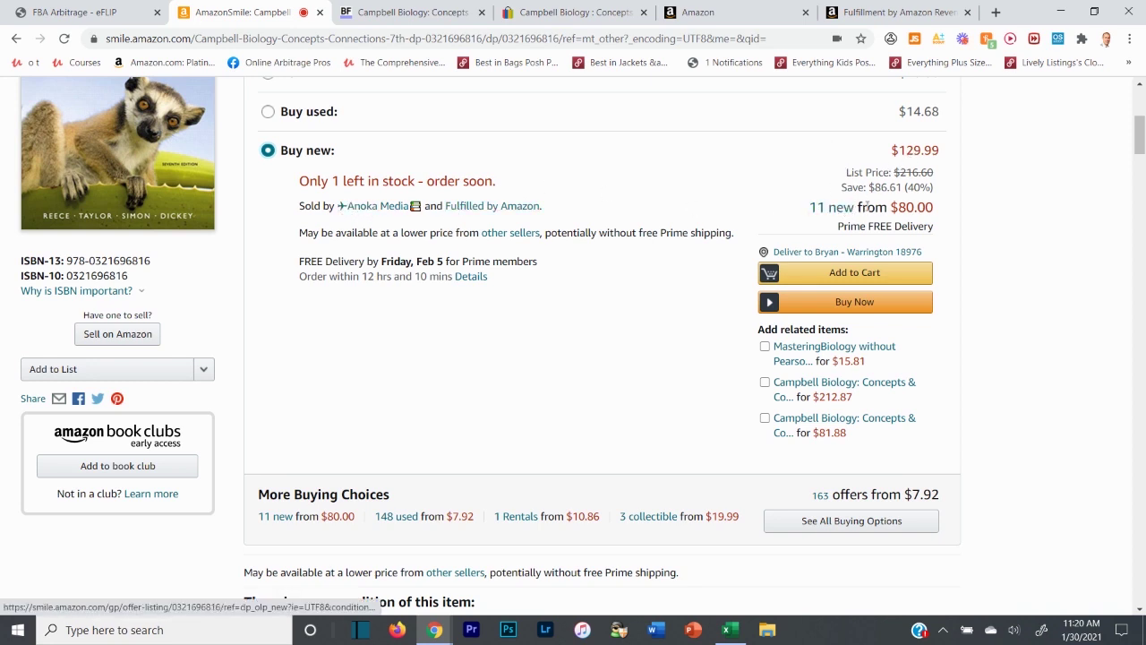
pyautogui.moveTo(890, 207); pyautogui.dragTo(939, 213)
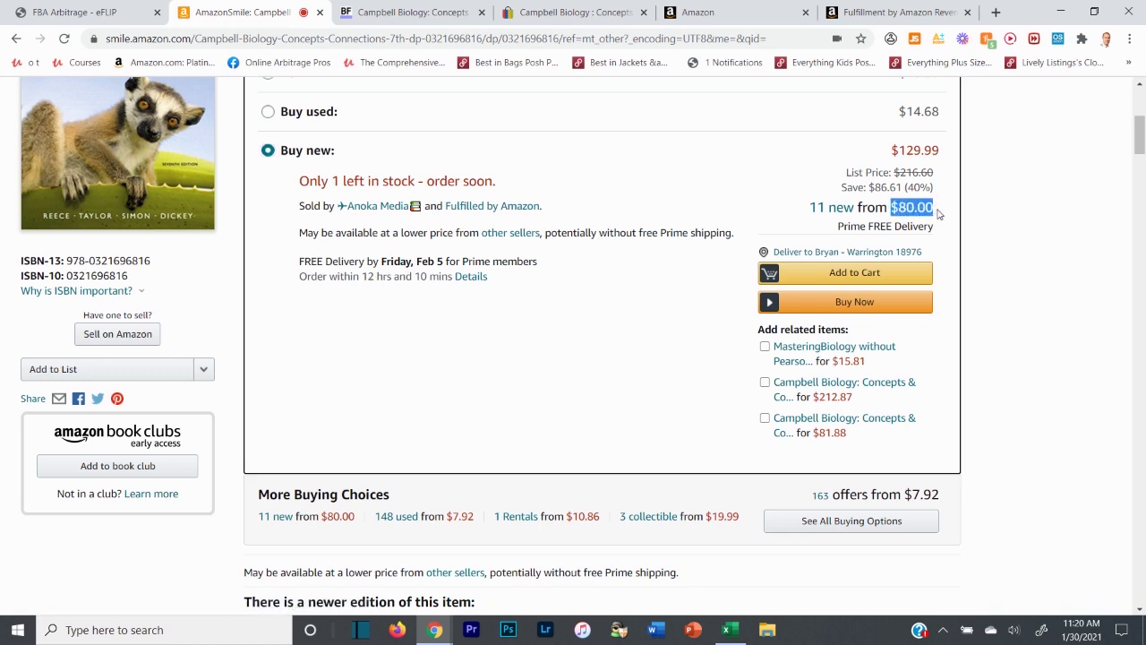
pyautogui.click(1030, 198)
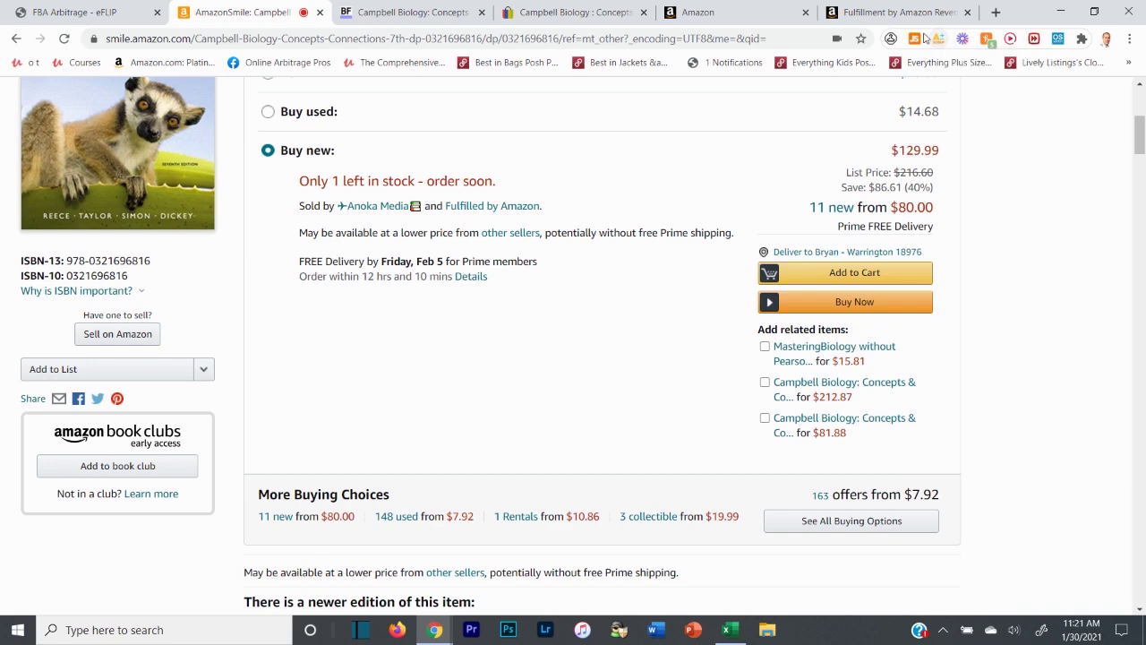
# View the Fulfillment by Amazon Revenue Calculator, and check the book's Best Sellers Rank in the Amazon product details
pyautogui.click(877, 11)
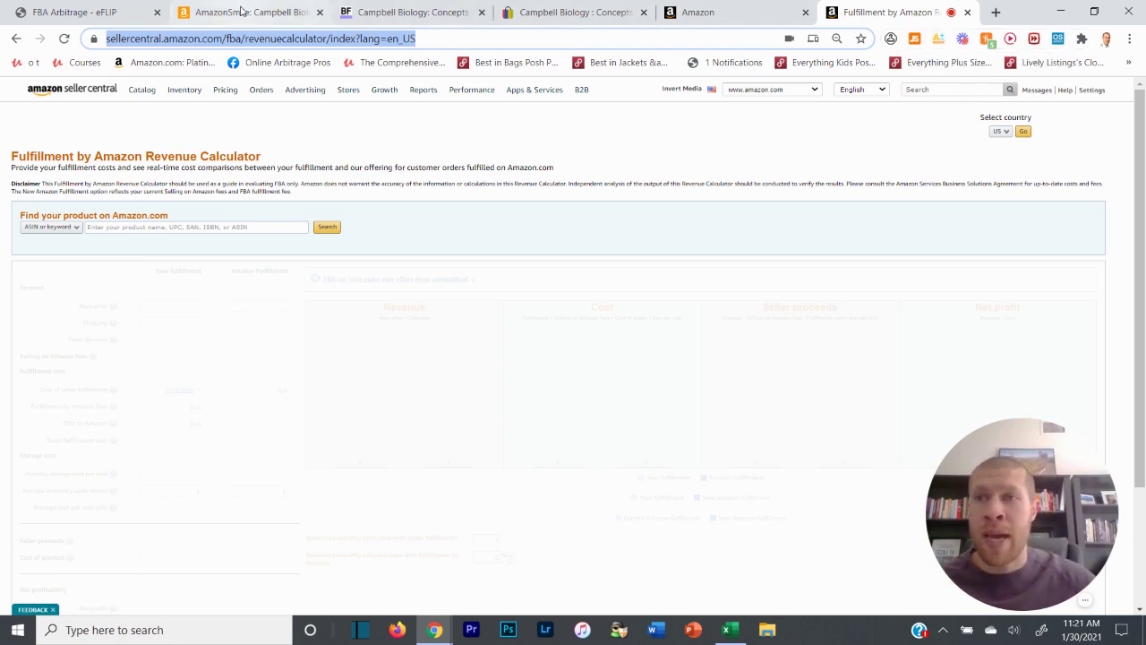
pyautogui.click(243, 11)
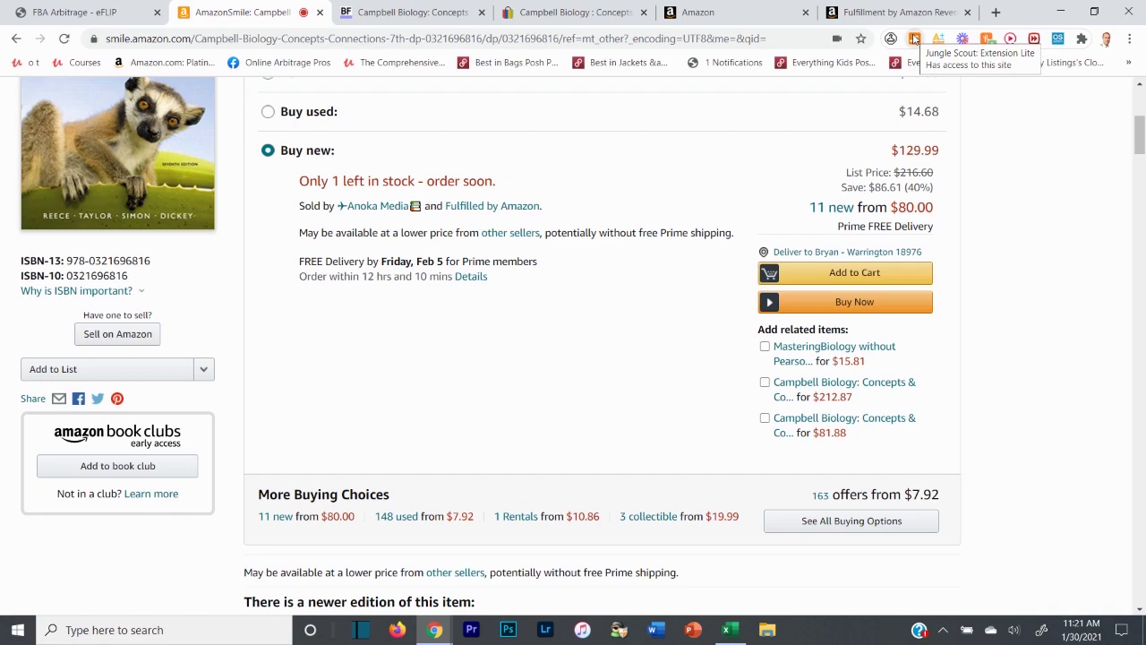
pyautogui.scroll(-12, 722, 274)
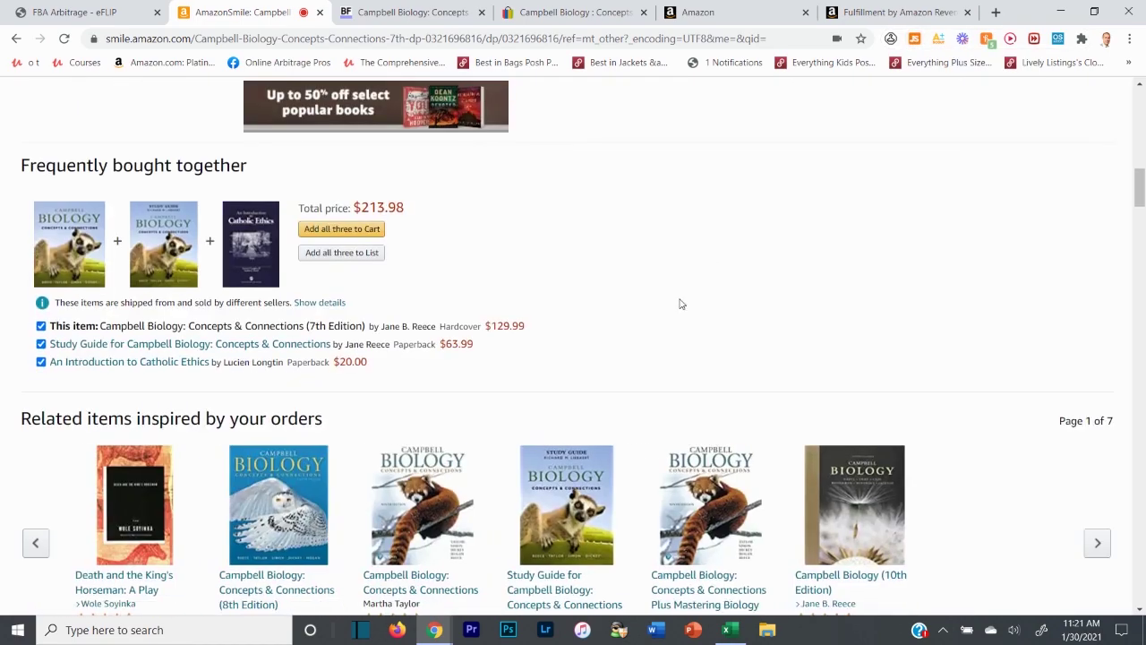
pyautogui.scroll(-6, 430, 382)
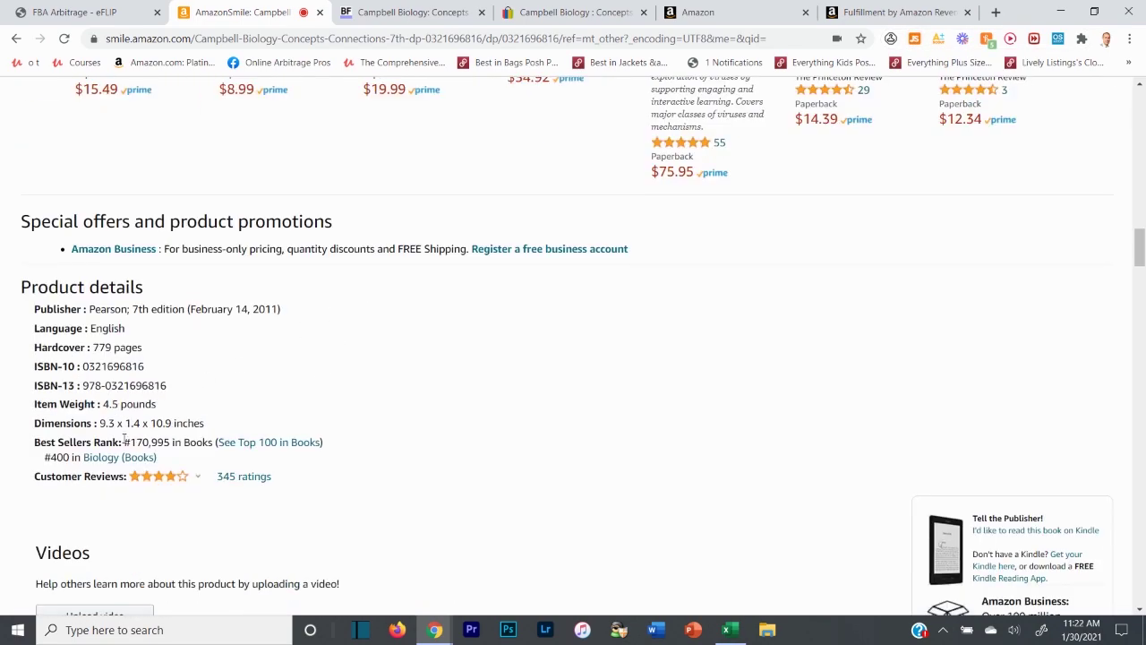
pyautogui.moveTo(133, 442); pyautogui.dragTo(207, 442)
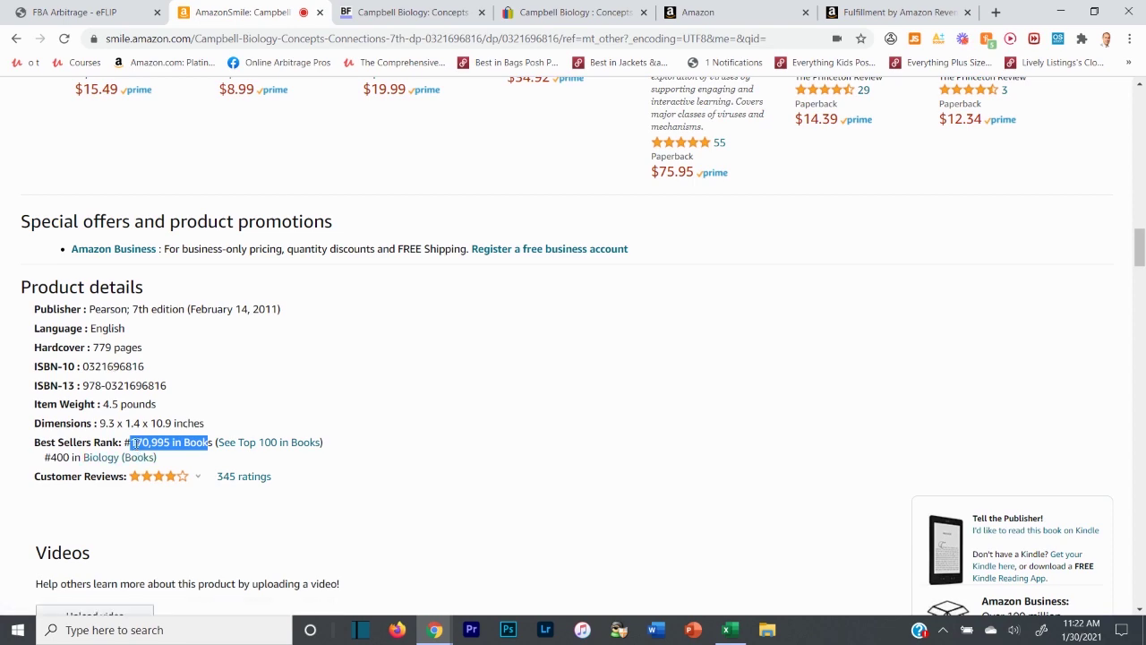
# Check Campbell Biology's row in the eFLIP results and return to its Amazon product details
pyautogui.hotkey('ctrl', '1')
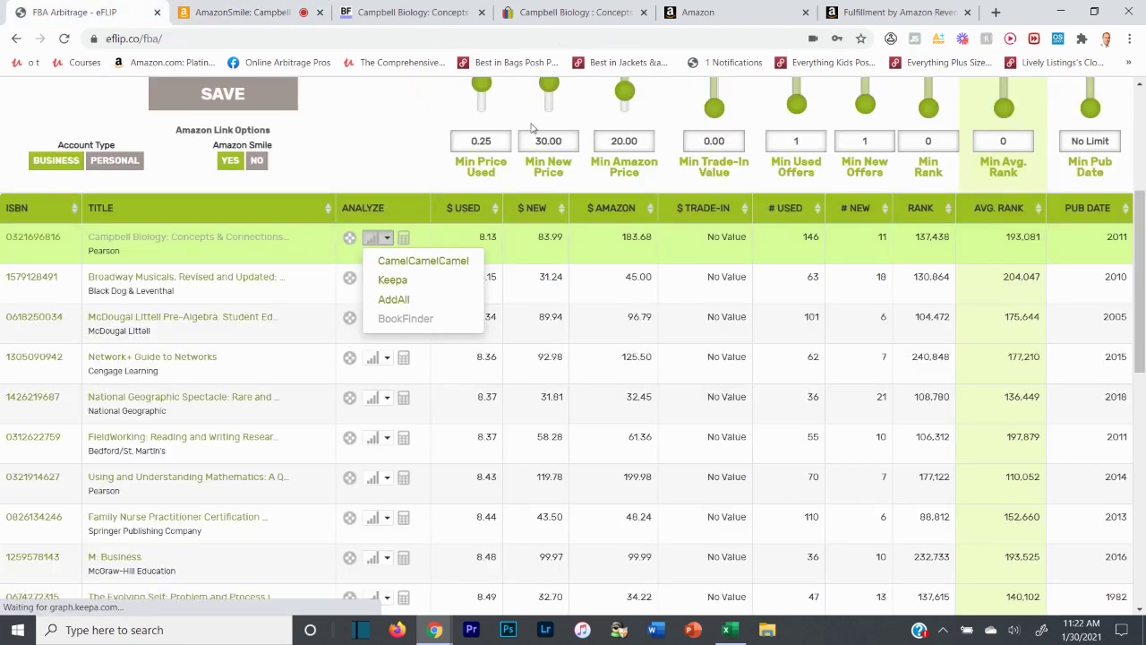
pyautogui.scroll(1, 954, 144)
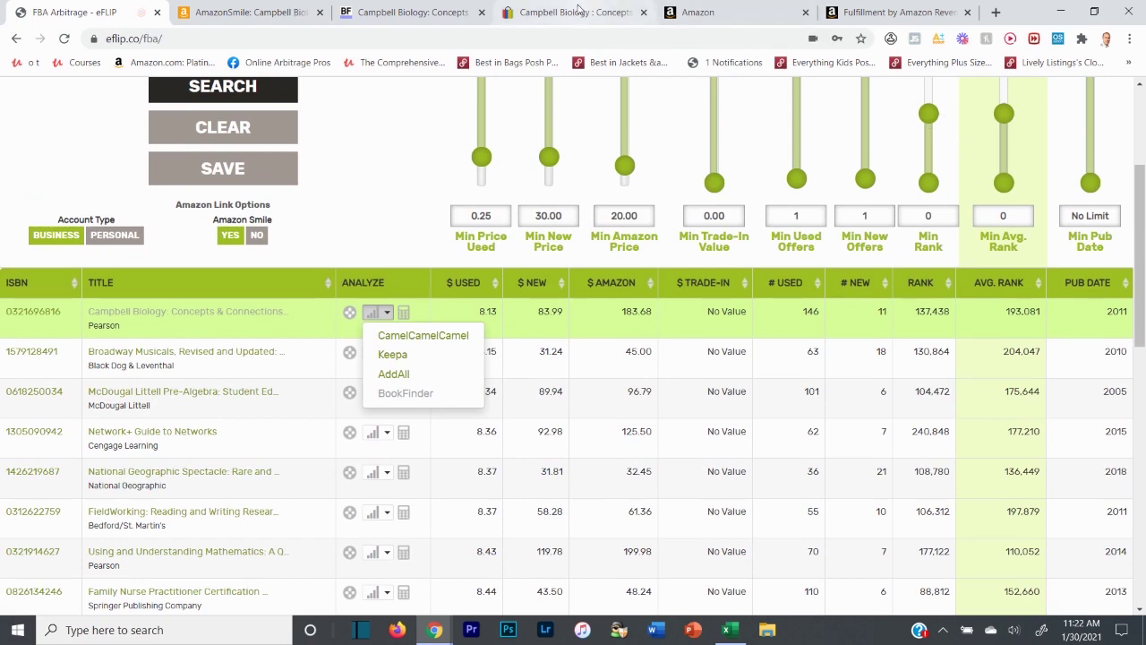
pyautogui.click(412, 14)
pyautogui.click(181, 14)
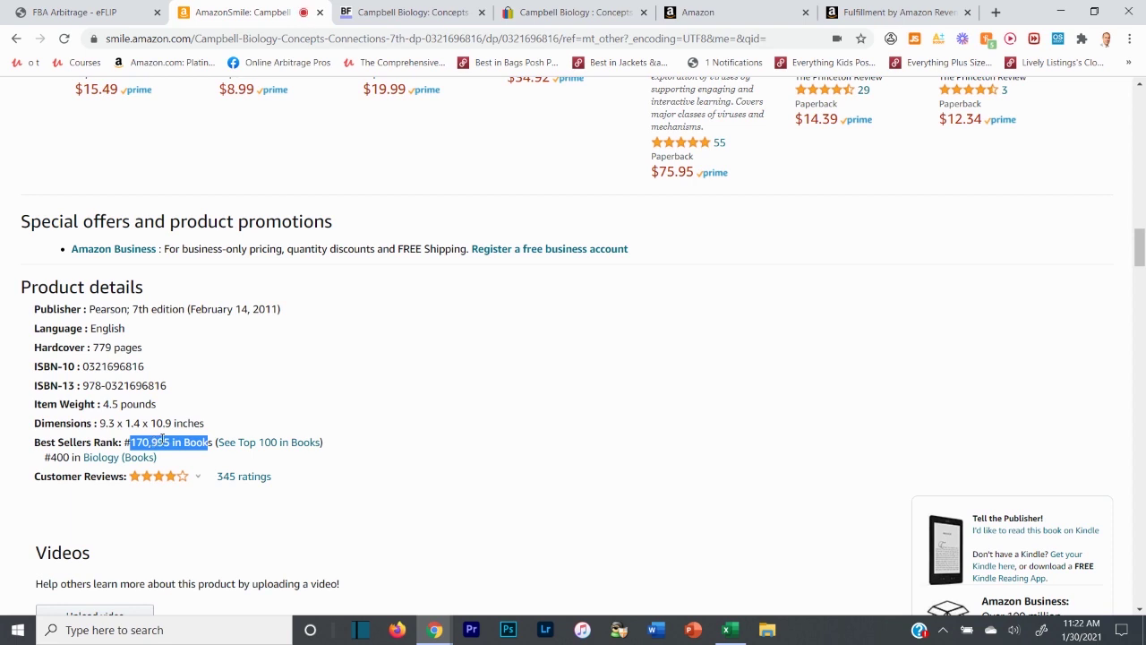
pyautogui.doubleClick(113, 367)
pyautogui.rightClick(113, 367)
pyautogui.click(143, 377)
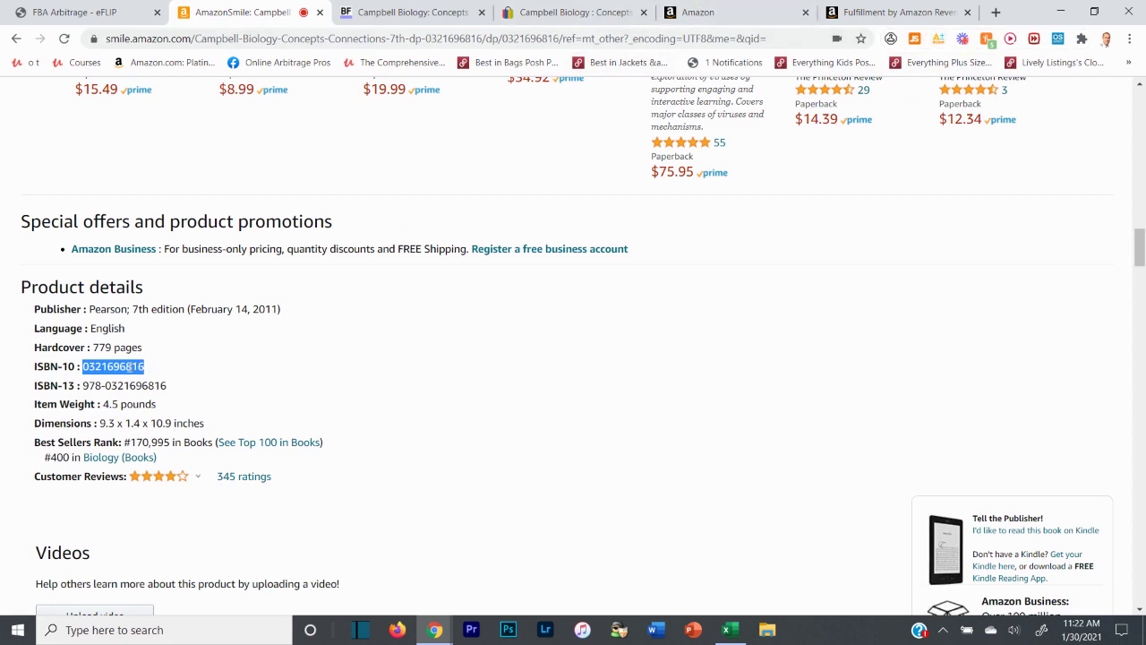
pyautogui.rightClick(125, 367)
pyautogui.click(157, 375)
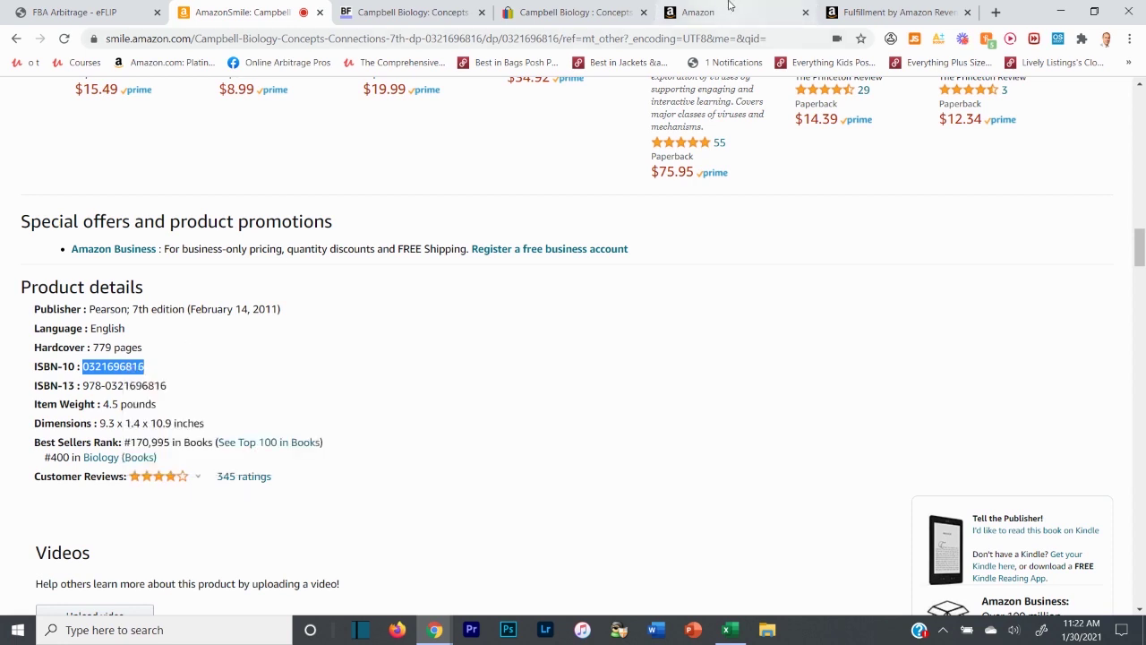
pyautogui.click(725, 12)
pyautogui.click(447, 259)
pyautogui.hotkey('ctrl', 'v')
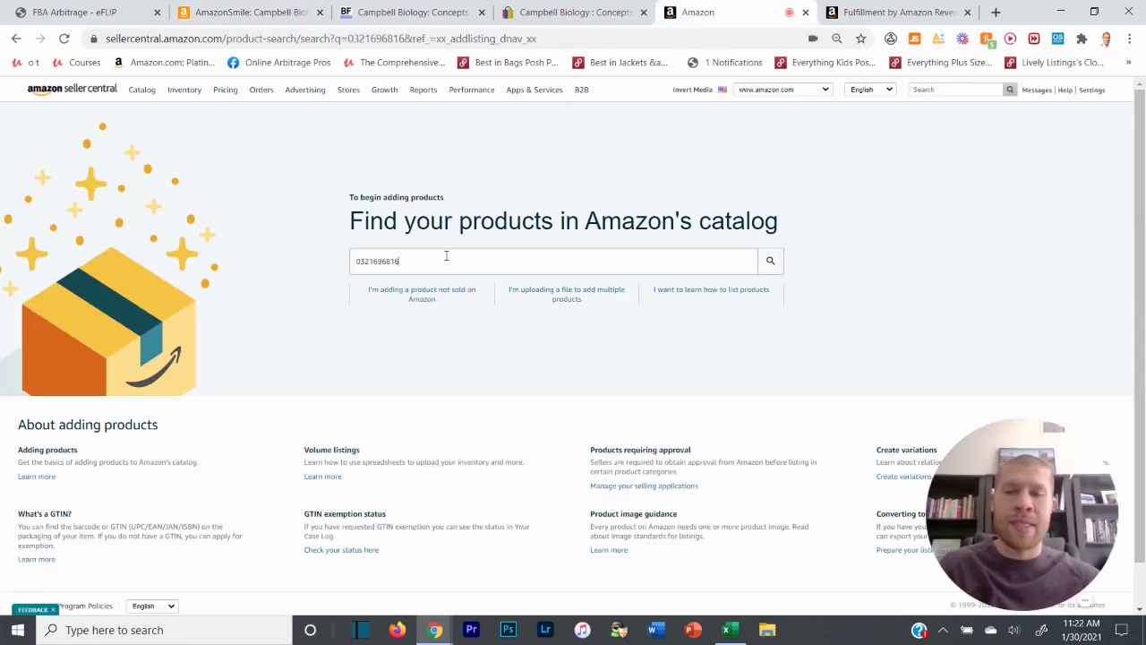
pyautogui.press('Return')
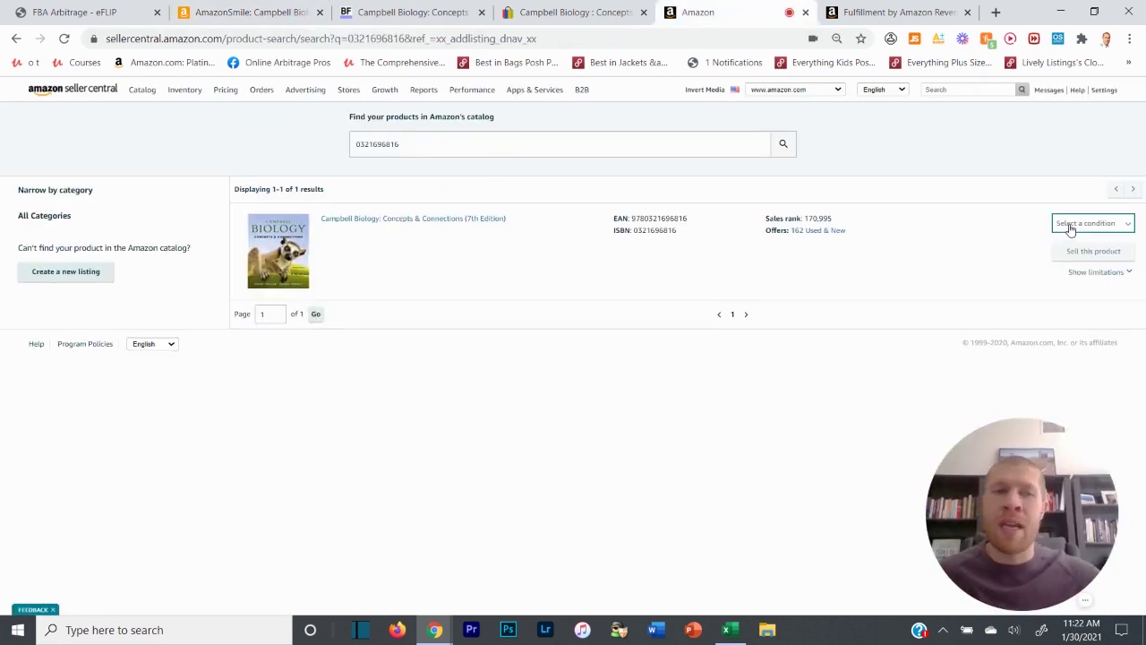
pyautogui.click(1070, 229)
pyautogui.click(1066, 240)
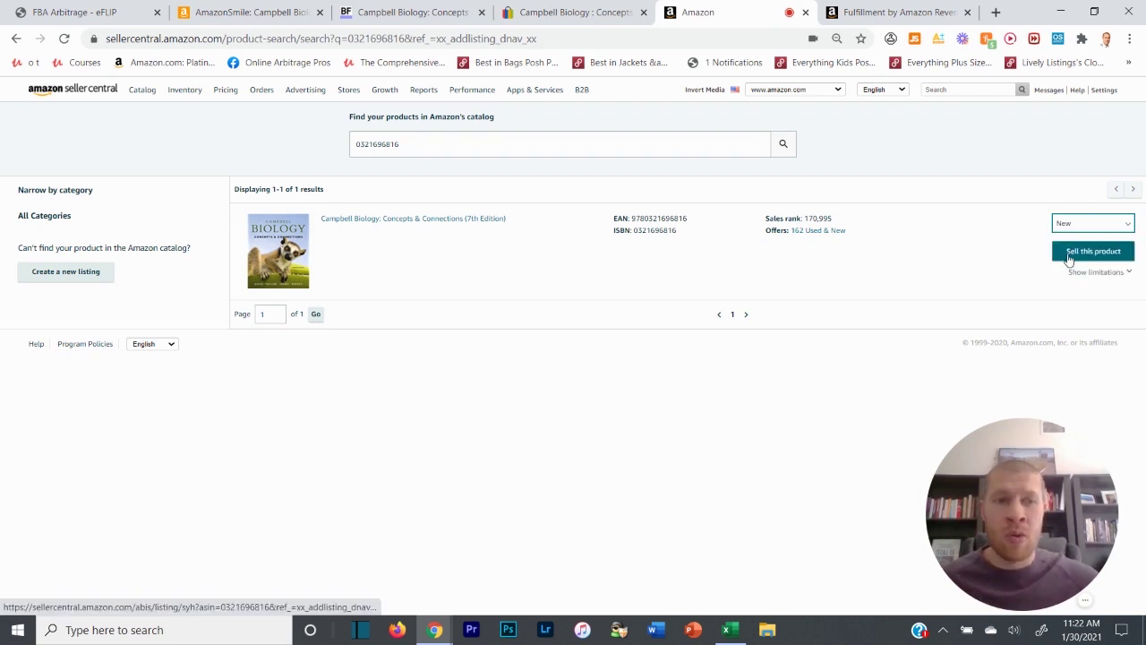
# Glance at the eBay listing, and review Campbell Biology's buy-new price and product details on the Amazon page
pyautogui.click(416, 11)
pyautogui.hotkey('ctrl', 'Tab')
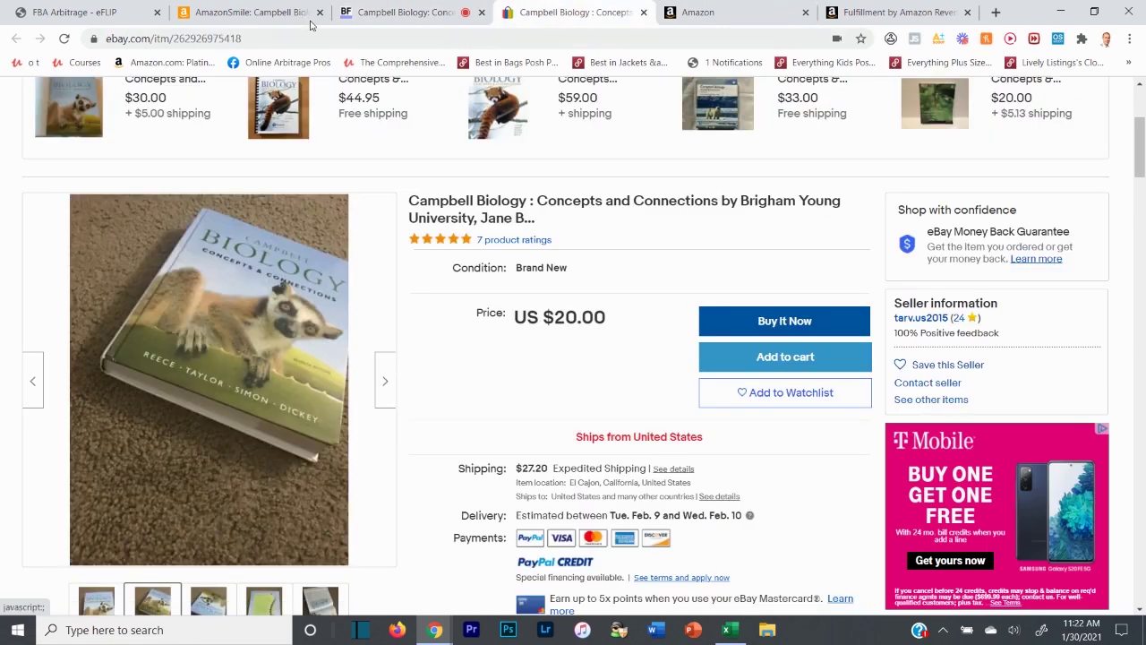
pyautogui.hotkey('ctrl', 'shift', 'Tab')
pyautogui.hotkey('ctrl', 'shift', 'Tab')
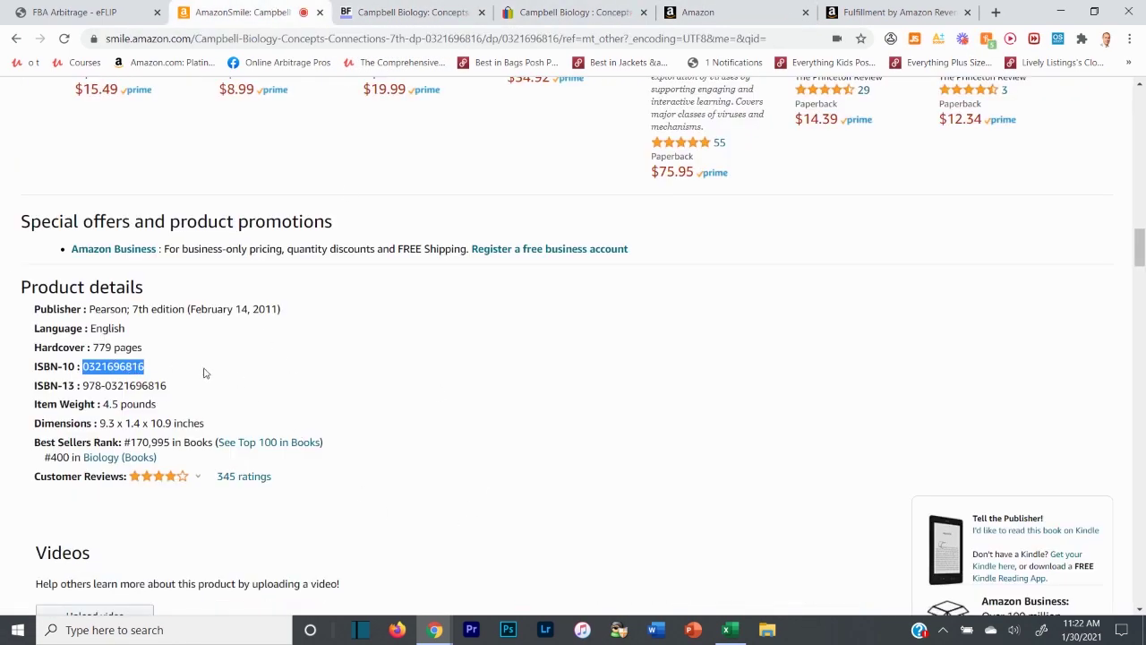
pyautogui.scroll(5, 383, 403)
pyautogui.scroll(15, 383, 403)
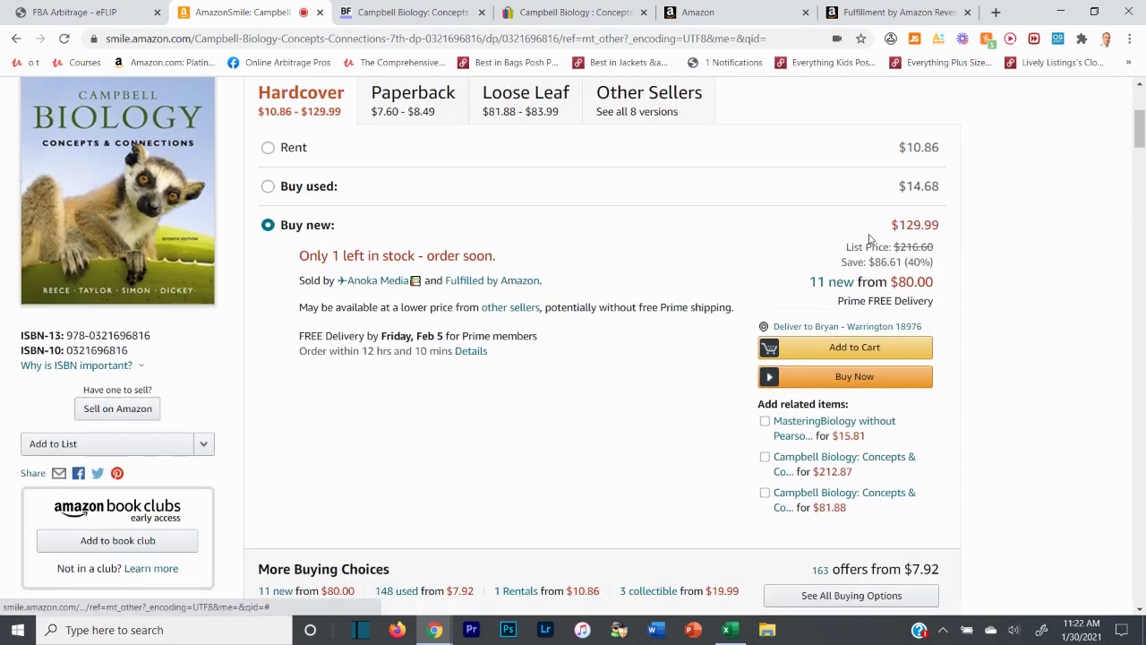
pyautogui.scroll(-1, 685, 326)
pyautogui.scroll(-1, 685, 326)
pyautogui.scroll(2, 749, 195)
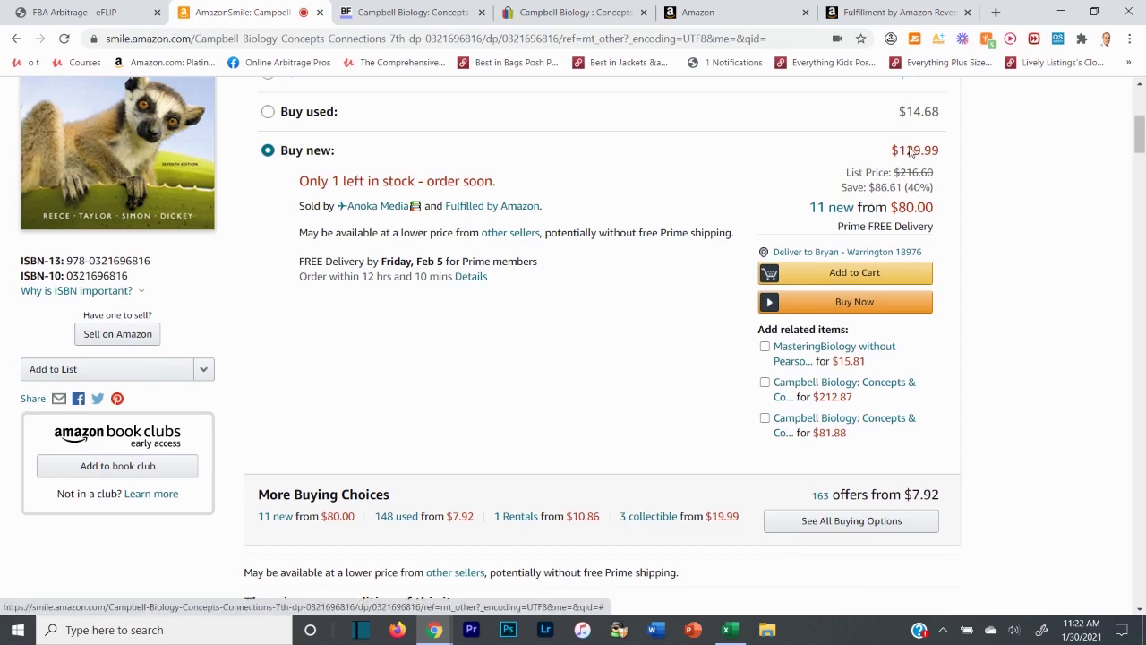
pyautogui.scroll(-20, 564, 217)
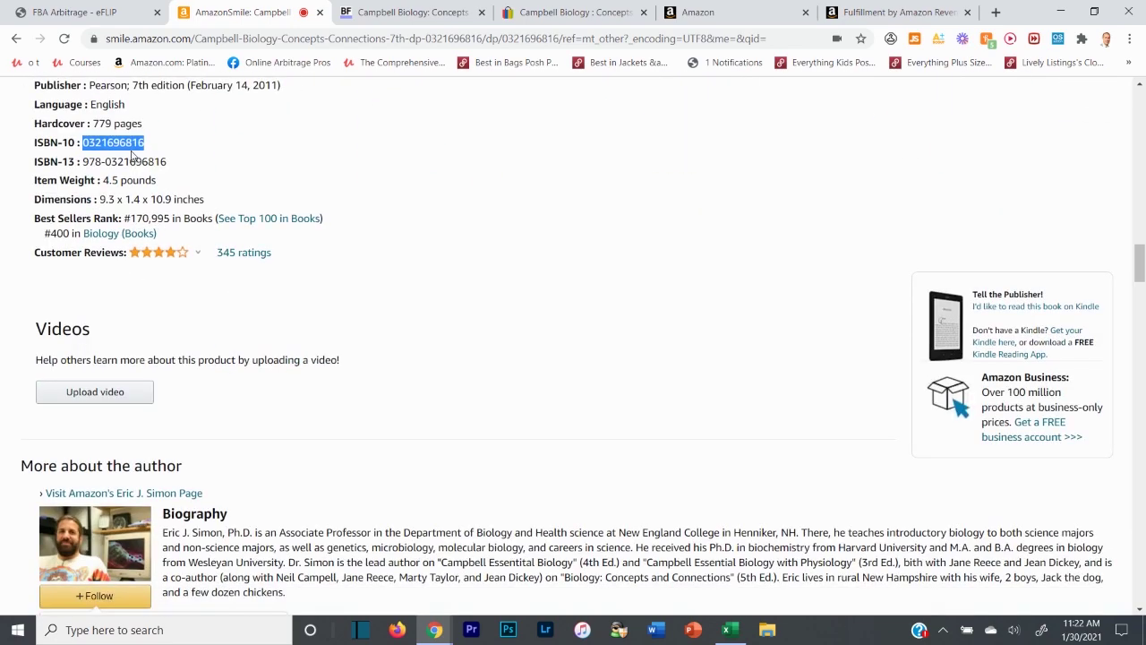
pyautogui.click(859, 12)
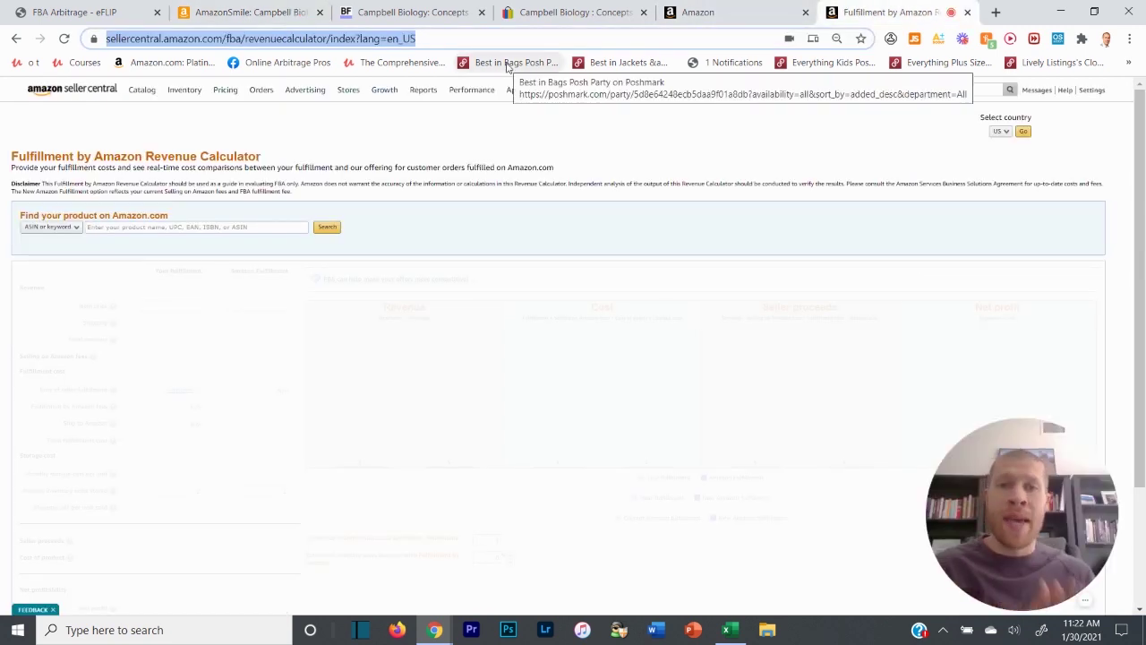
pyautogui.click(137, 227)
pyautogui.hotkey('ctrl', 'v')
pyautogui.press('Return')
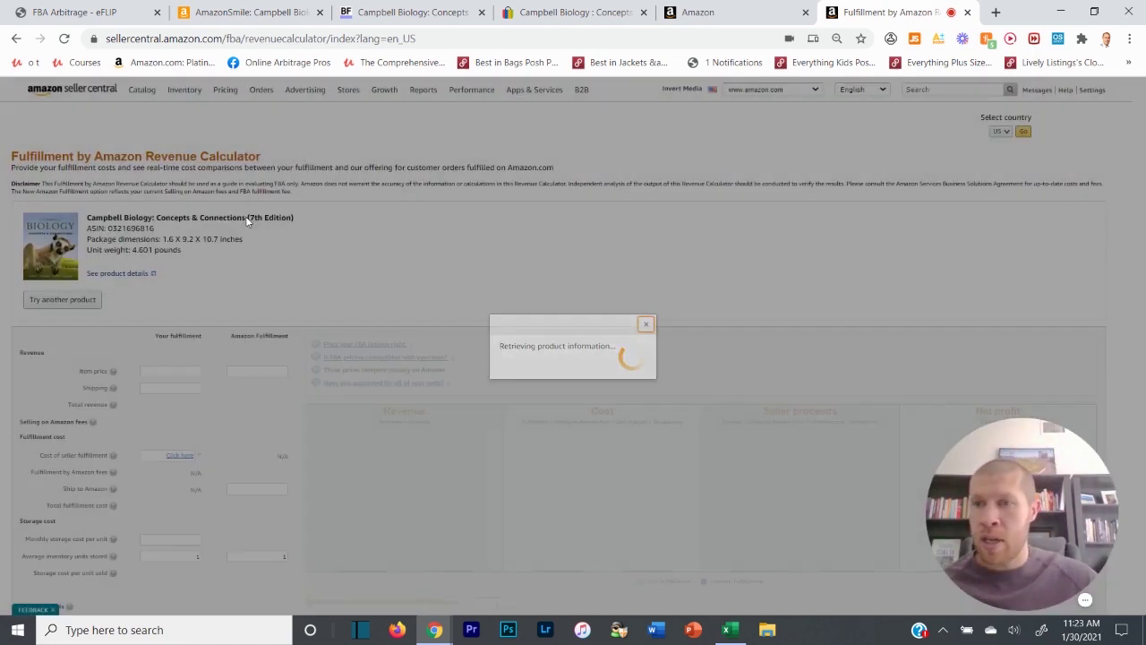
pyautogui.scroll(-1, 248, 300)
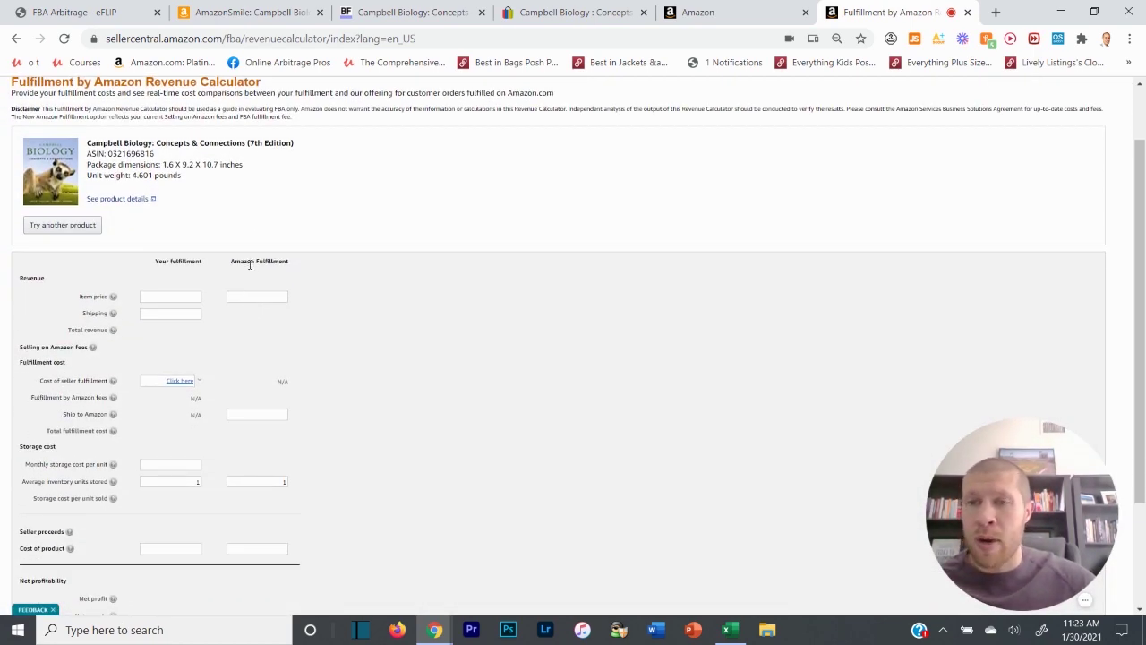
# Examine the Your fulfillment and Amazon Fulfillment columns of the Revenue Calculator
pyautogui.moveTo(231, 261); pyautogui.dragTo(292, 258)
pyautogui.click(292, 258)
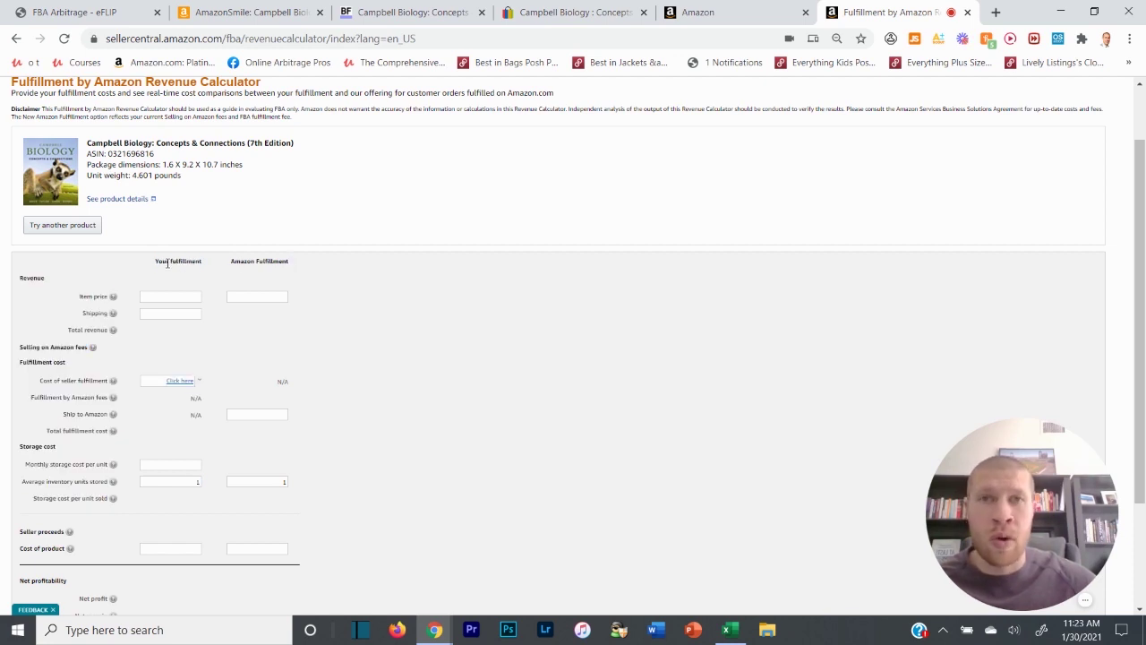
pyautogui.click(160, 312)
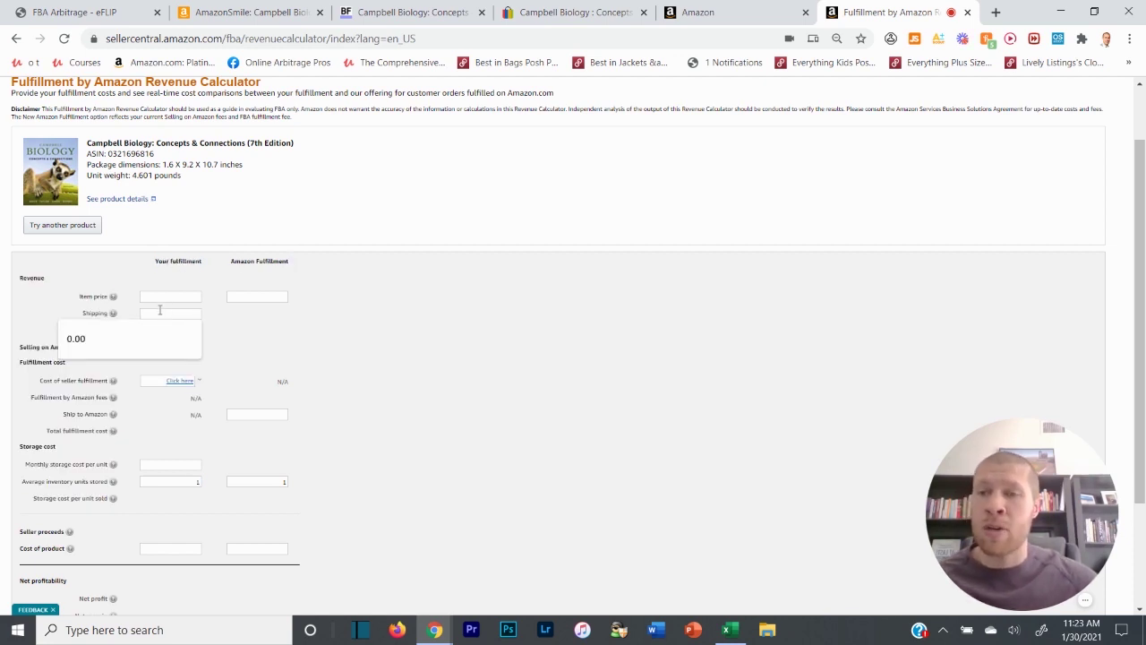
pyautogui.moveTo(154, 262); pyautogui.dragTo(210, 267)
pyautogui.click(228, 261)
pyautogui.click(251, 295)
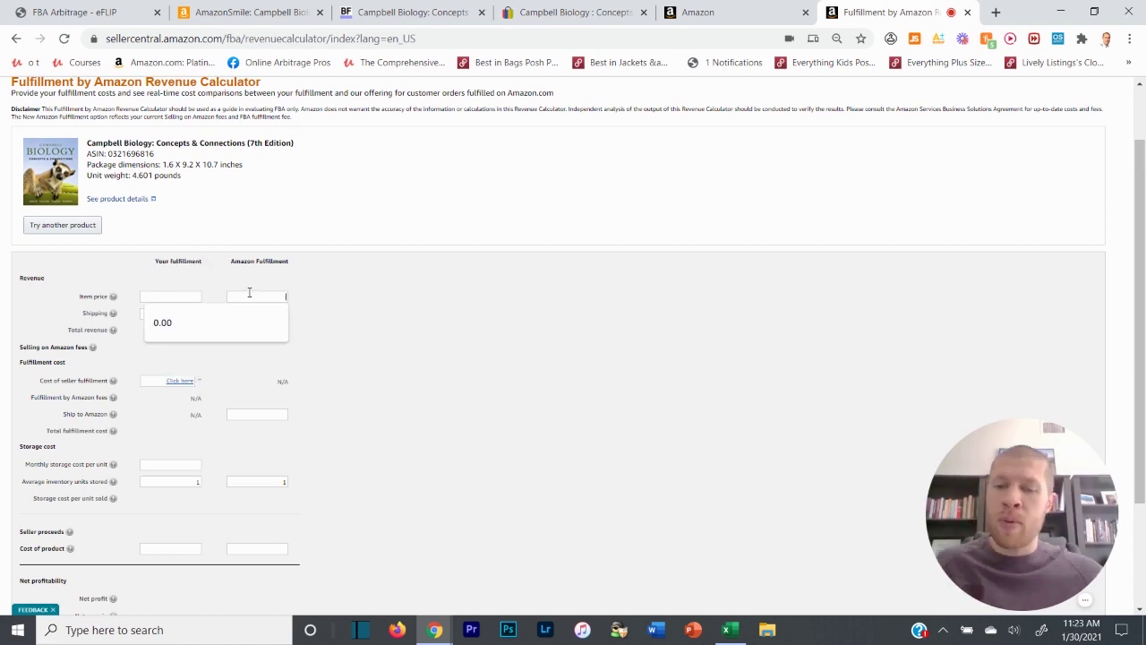
# Examine the new offers for Campbell Biology on Amazon, comparing Prime and seller-shipped prices, and close the offer list
pyautogui.click(260, 13)
pyautogui.scroll(20, 655, 274)
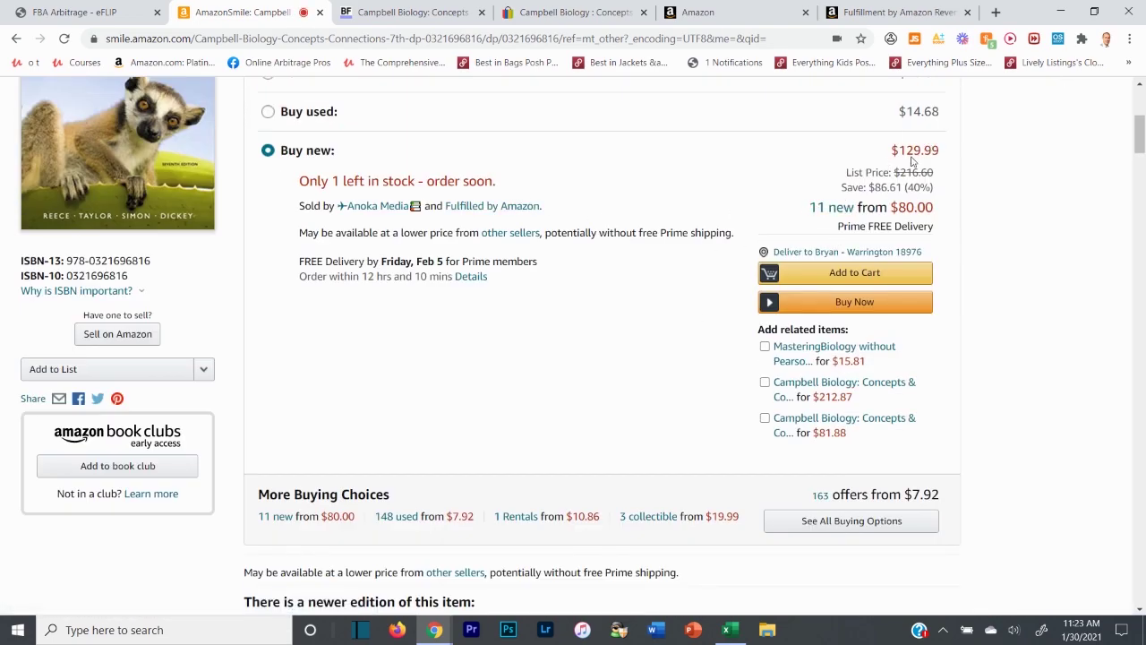
pyautogui.click(815, 209)
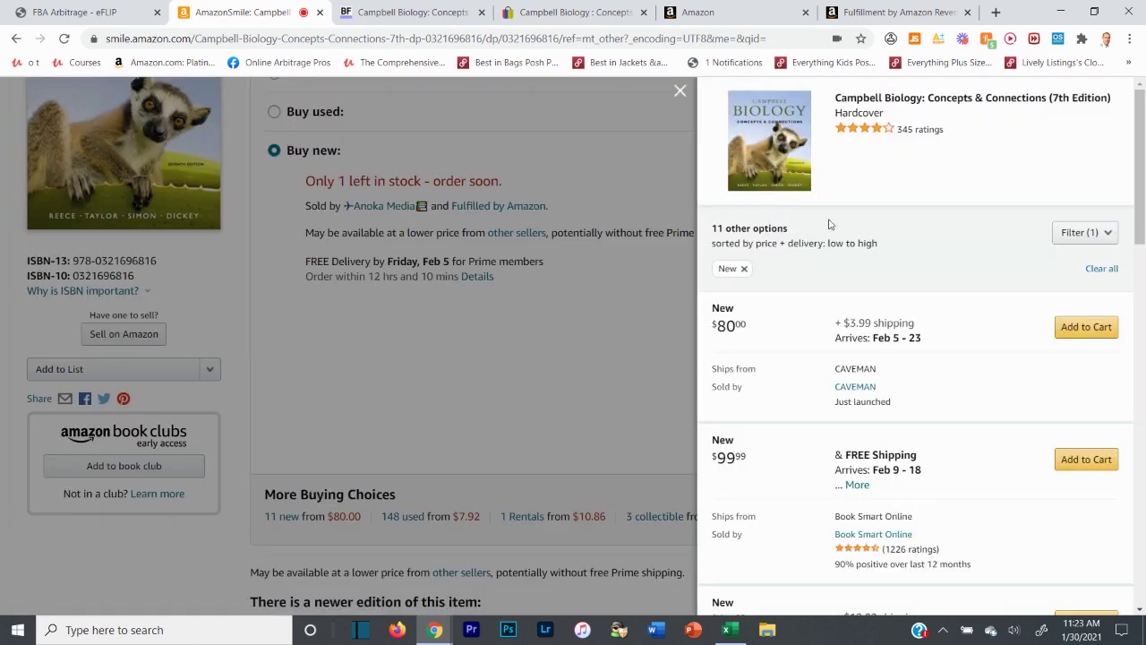
pyautogui.scroll(-5, 842, 317)
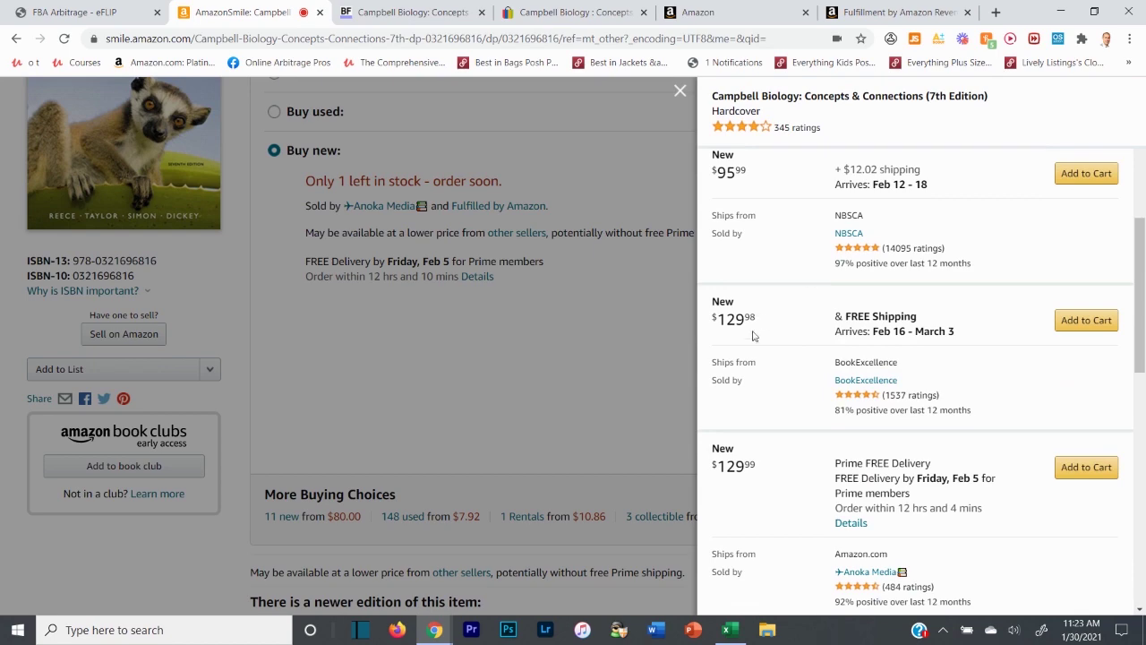
pyautogui.scroll(-5, 761, 456)
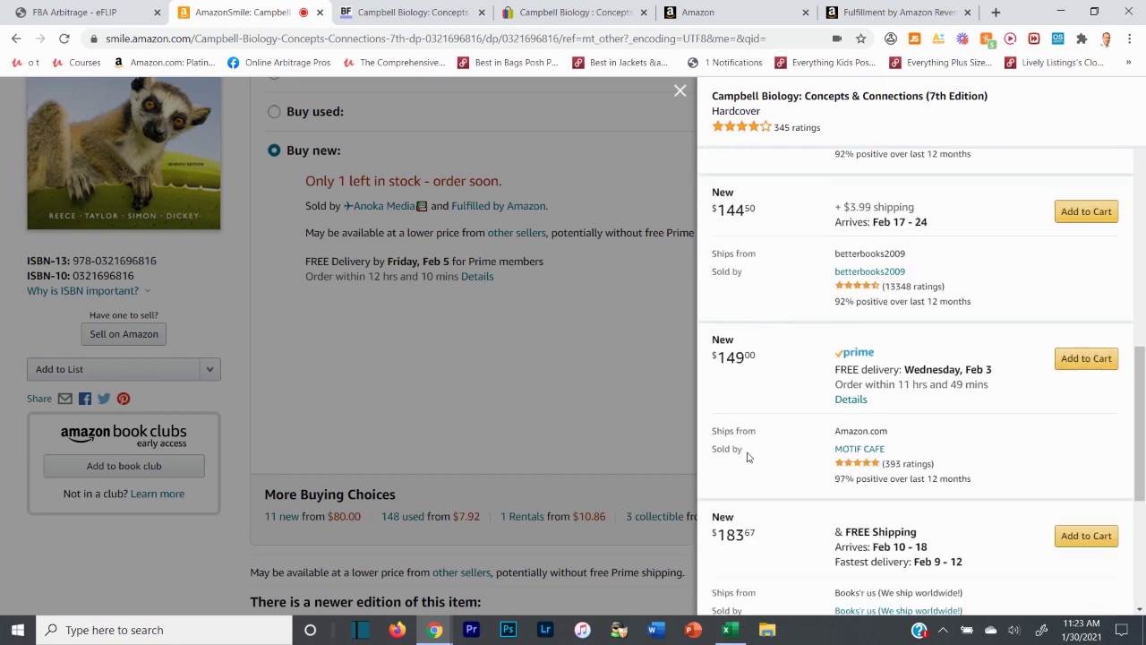
pyautogui.scroll(-2, 761, 358)
pyautogui.scroll(3, 770, 493)
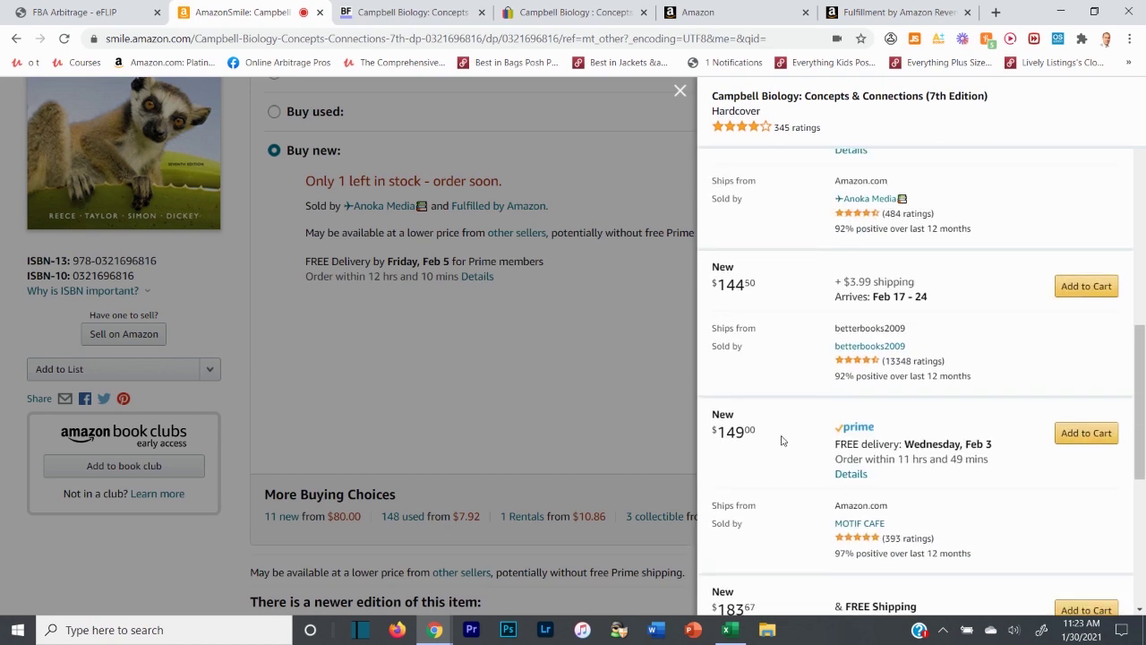
pyautogui.scroll(7, 765, 385)
pyautogui.scroll(-4, 766, 349)
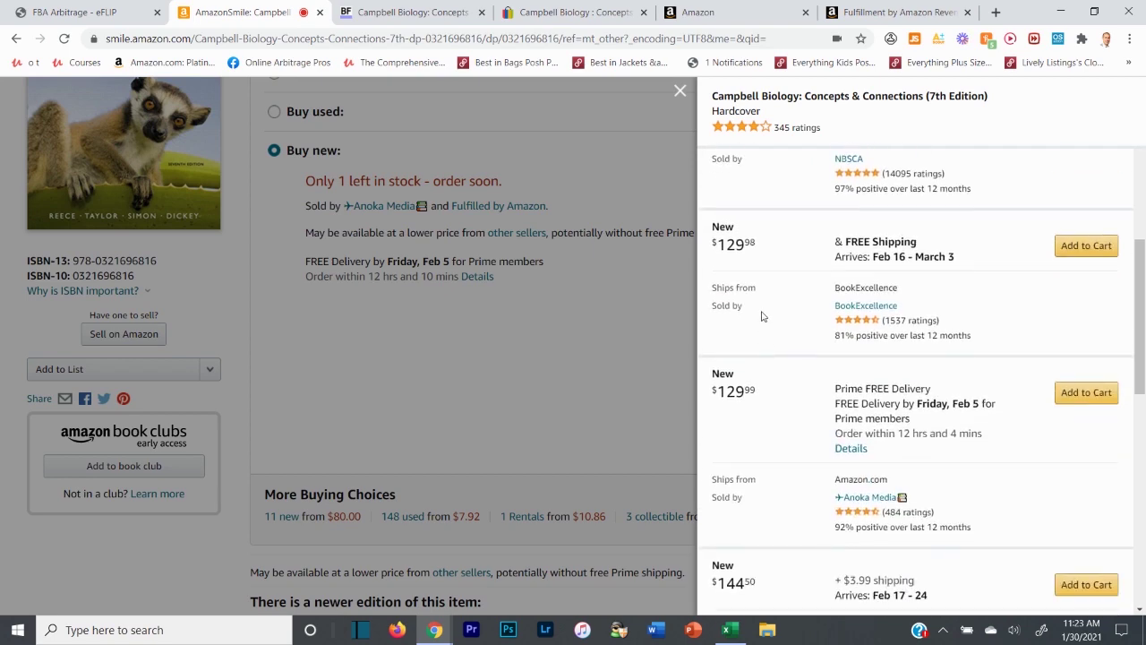
pyautogui.scroll(-3, 762, 325)
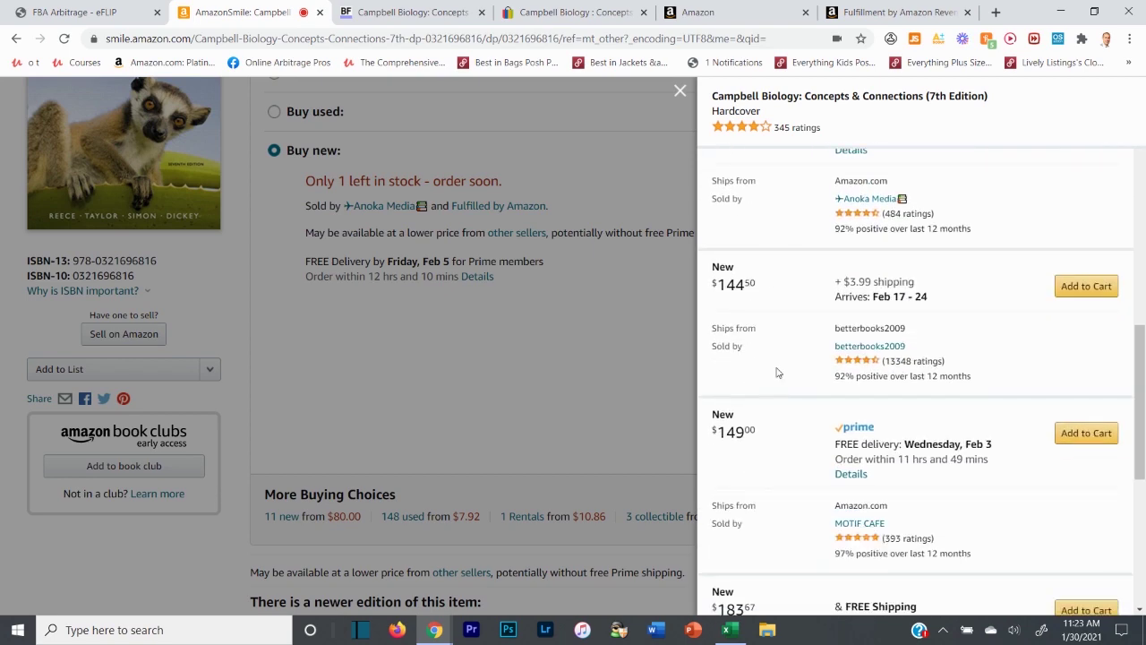
pyautogui.scroll(-3, 775, 358)
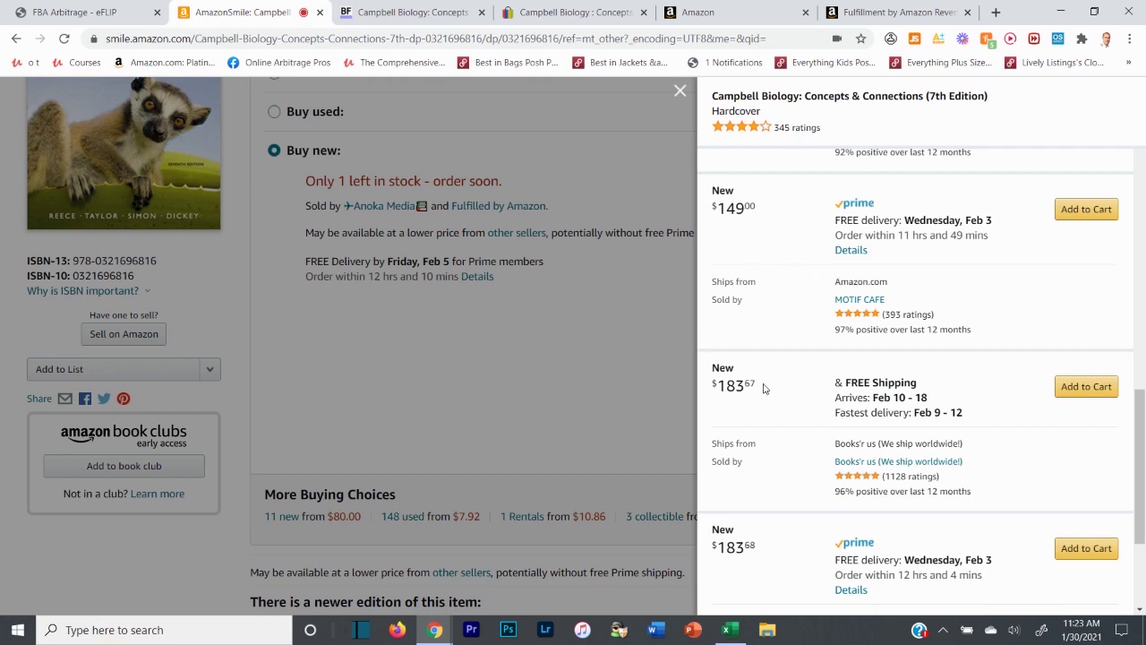
pyautogui.scroll(2, 764, 386)
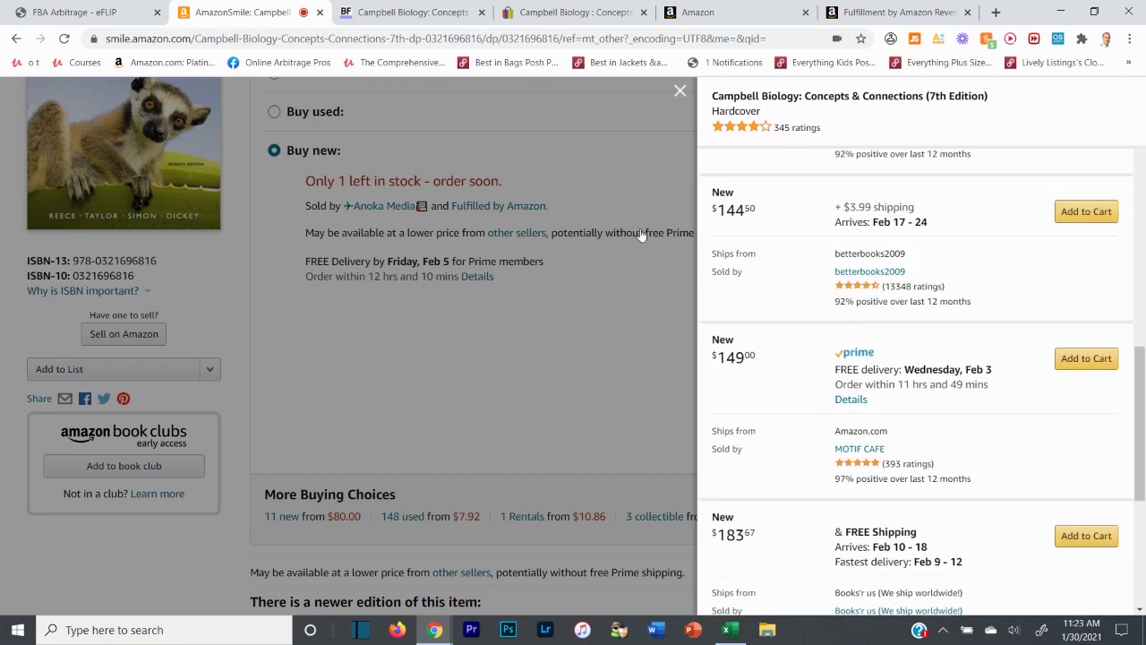
pyautogui.click(681, 90)
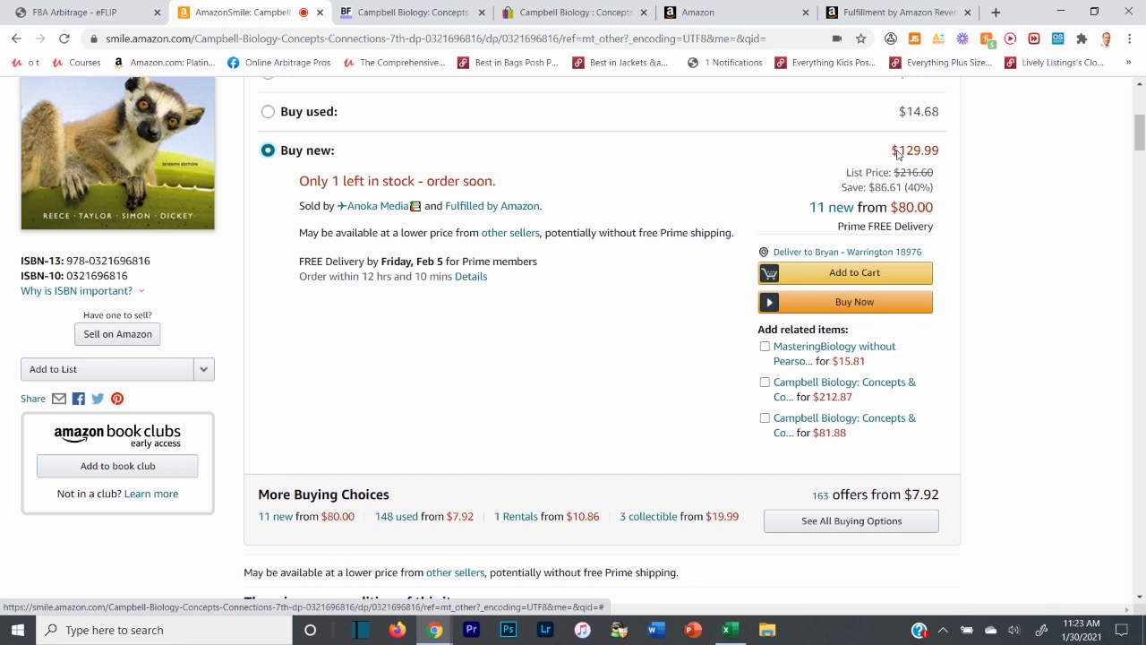
# Set the Amazon Fulfillment item price to 130 and the ship-to-Amazon cost to 1 in the Revenue Calculator
pyautogui.click(870, 9)
pyautogui.click(255, 297)
pyautogui.write('130')
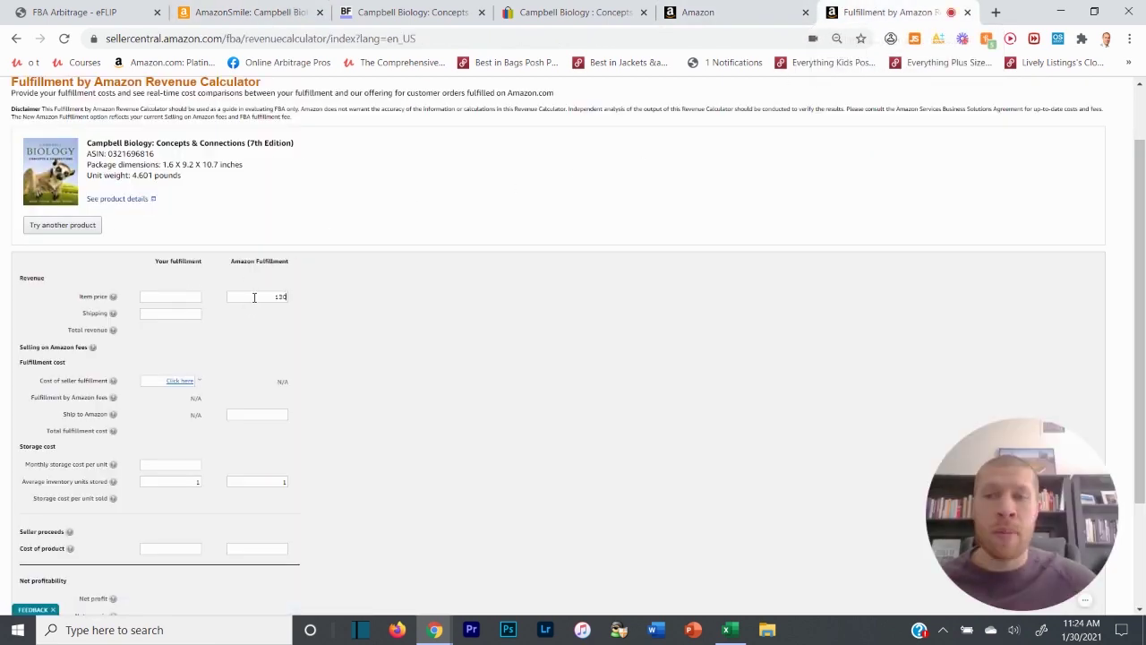
pyautogui.click(281, 413)
pyautogui.write('1')
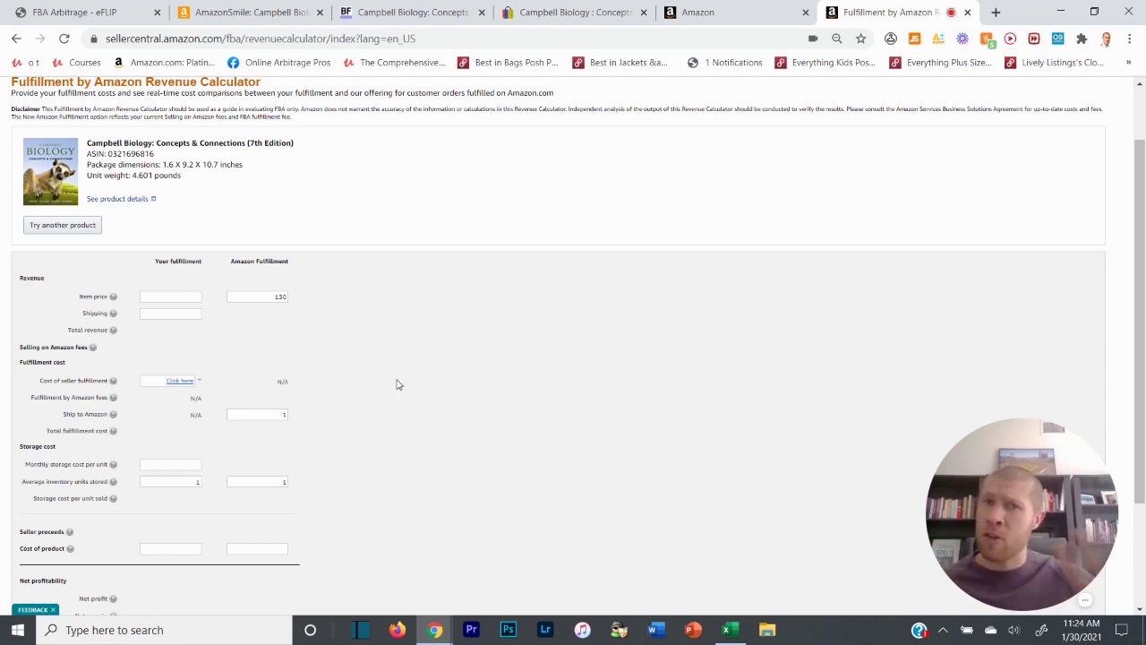
# Set the Amazon Fulfillment cost of product to 50
pyautogui.scroll(-3, 331, 435)
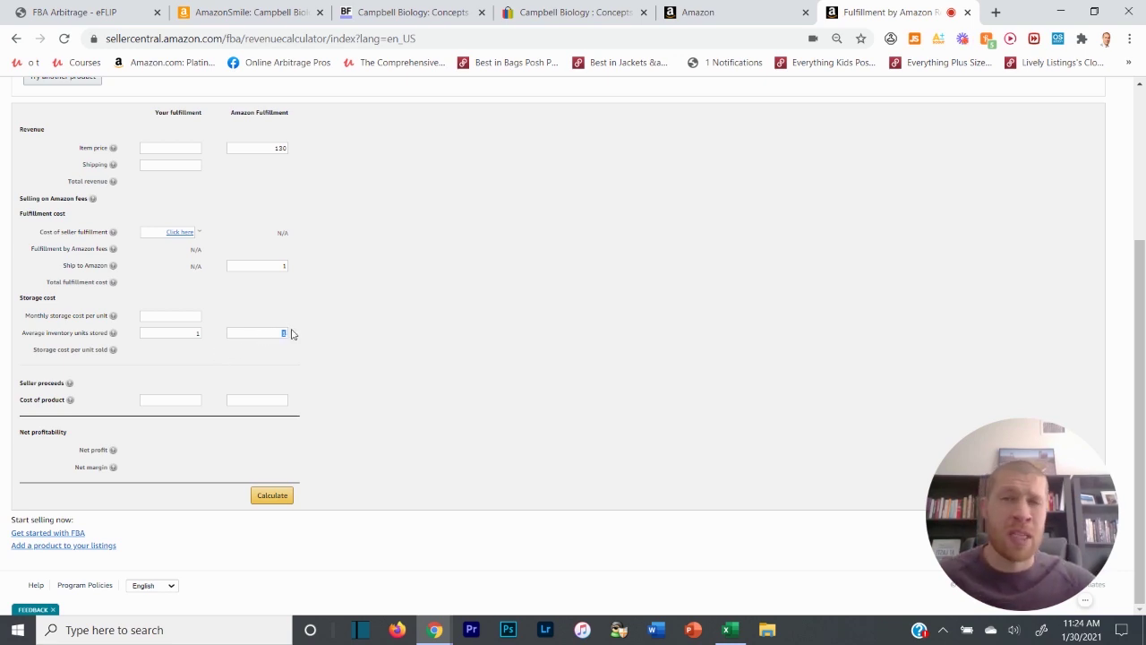
pyautogui.click(270, 401)
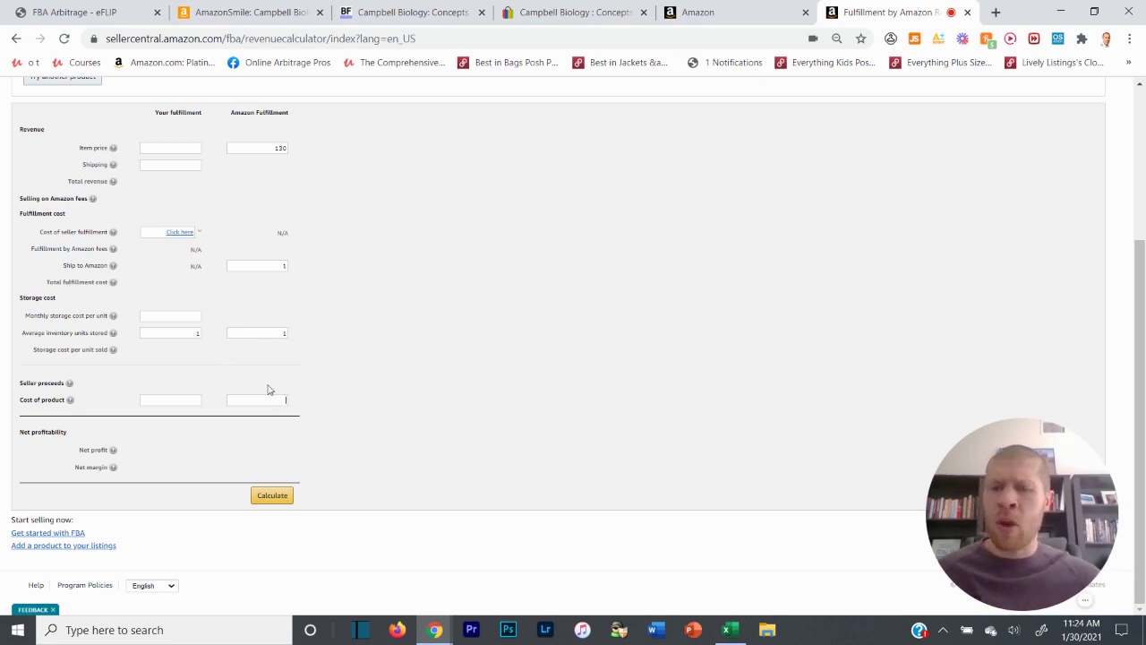
pyautogui.write('50')
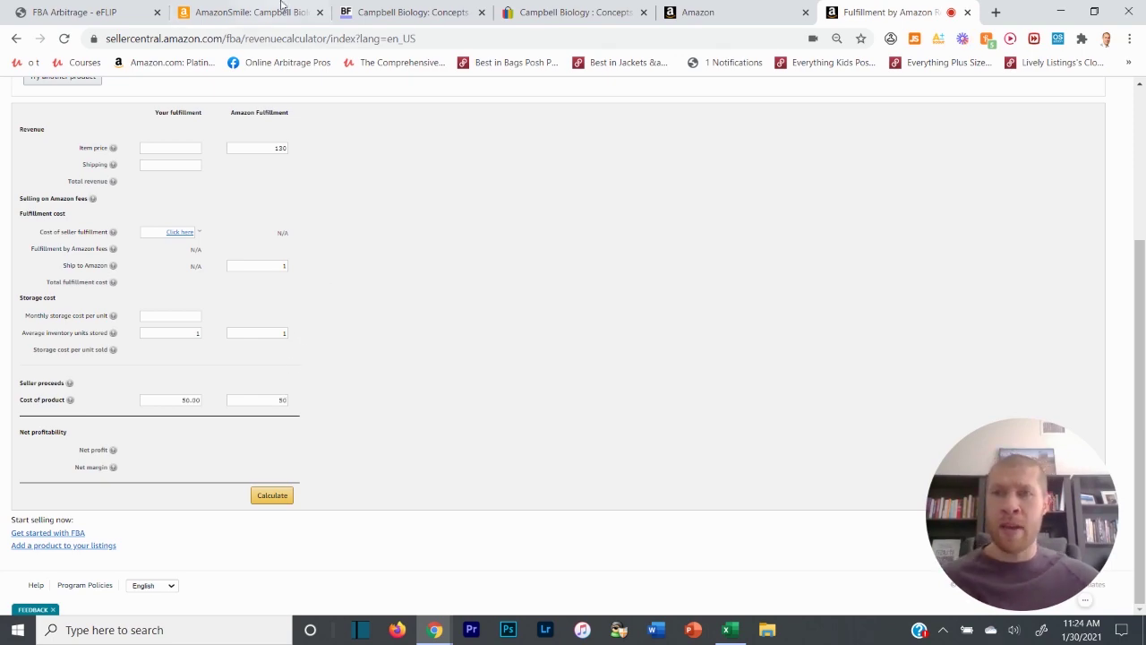
# Check the price and shipping cost on the eBay listing and return to the Revenue Calculator
pyautogui.click(394, 12)
pyautogui.scroll(2, 472, 286)
pyautogui.hotkey('ctrl', 'Tab')
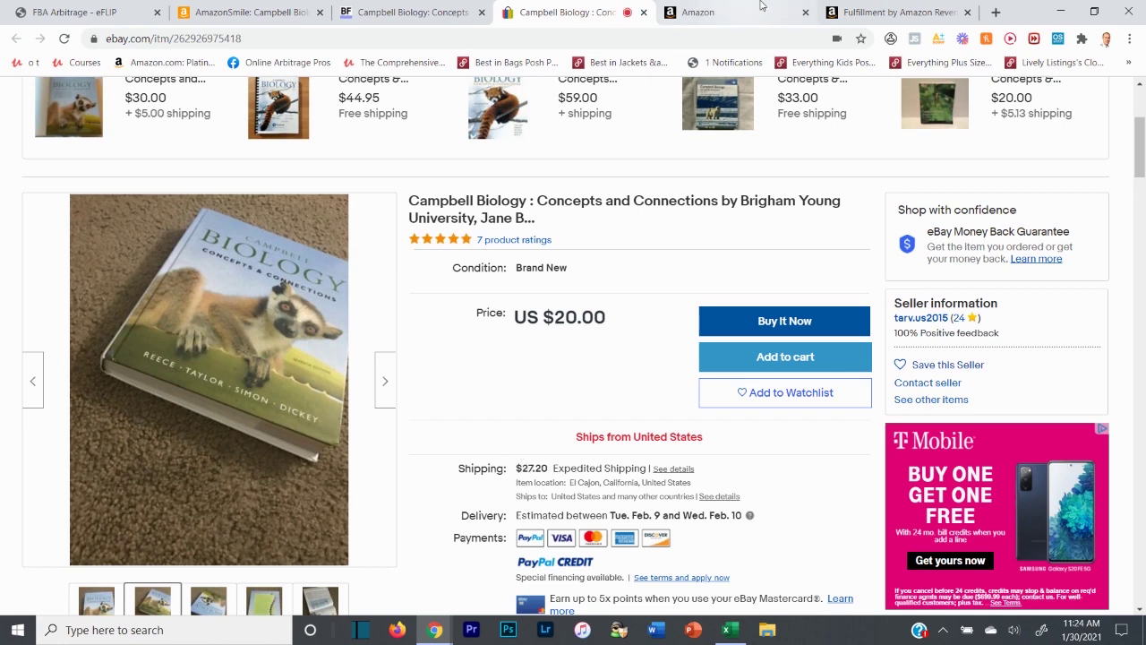
pyautogui.click(895, 12)
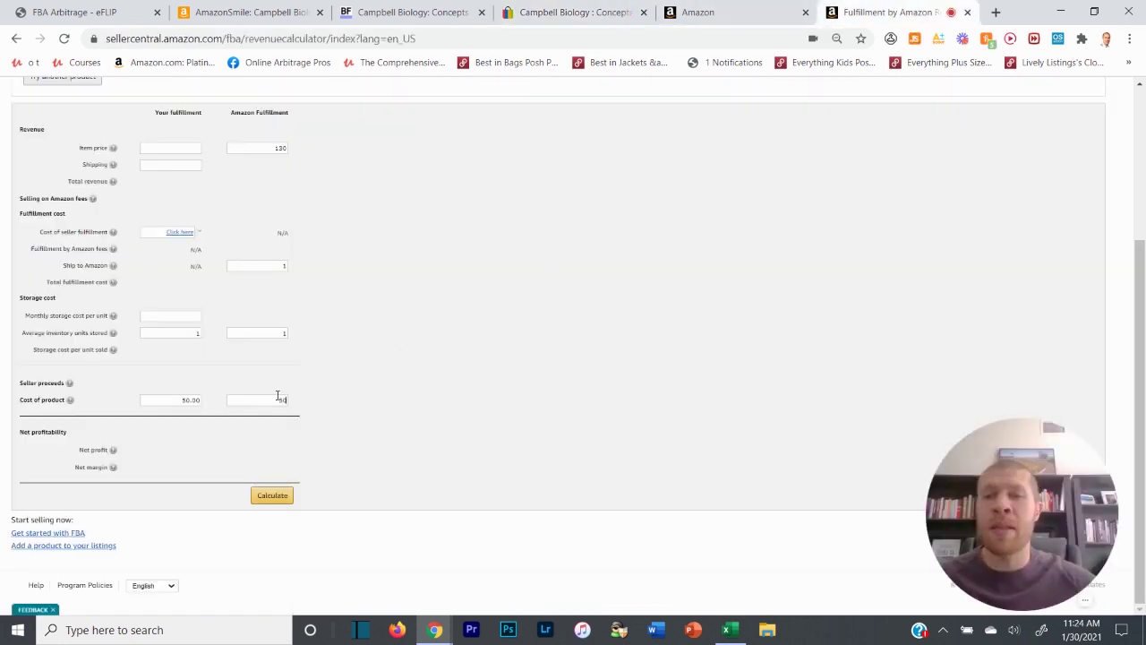
# Calculate the net profit for Campbell Biology and return to its eBay listing
pyautogui.click(260, 495)
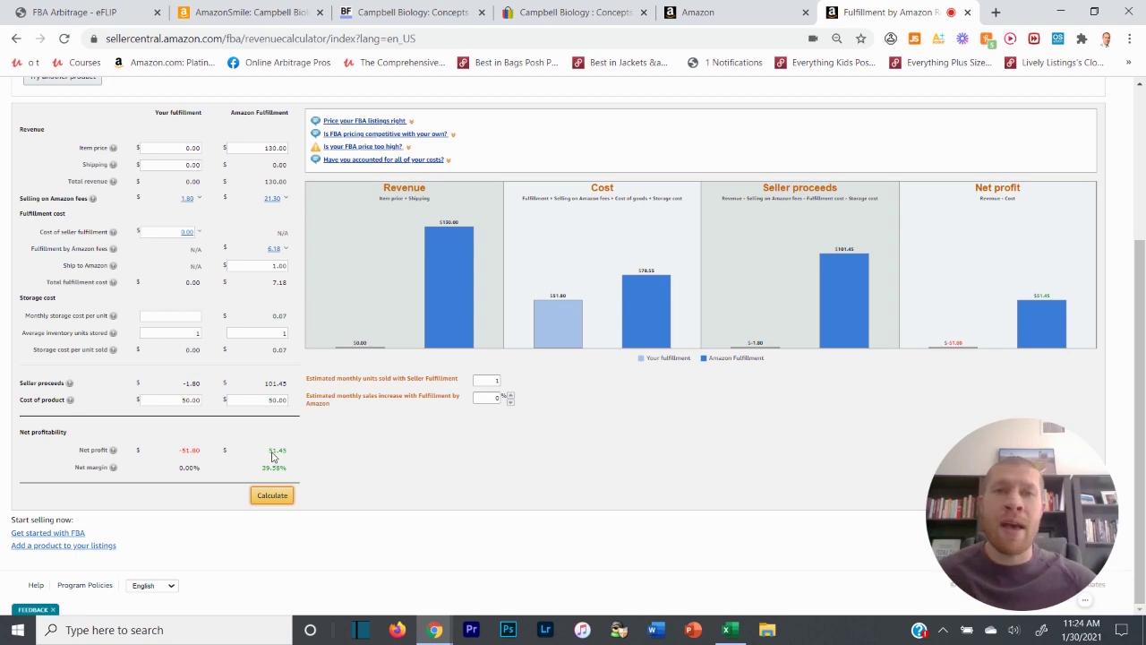
pyautogui.click(573, 11)
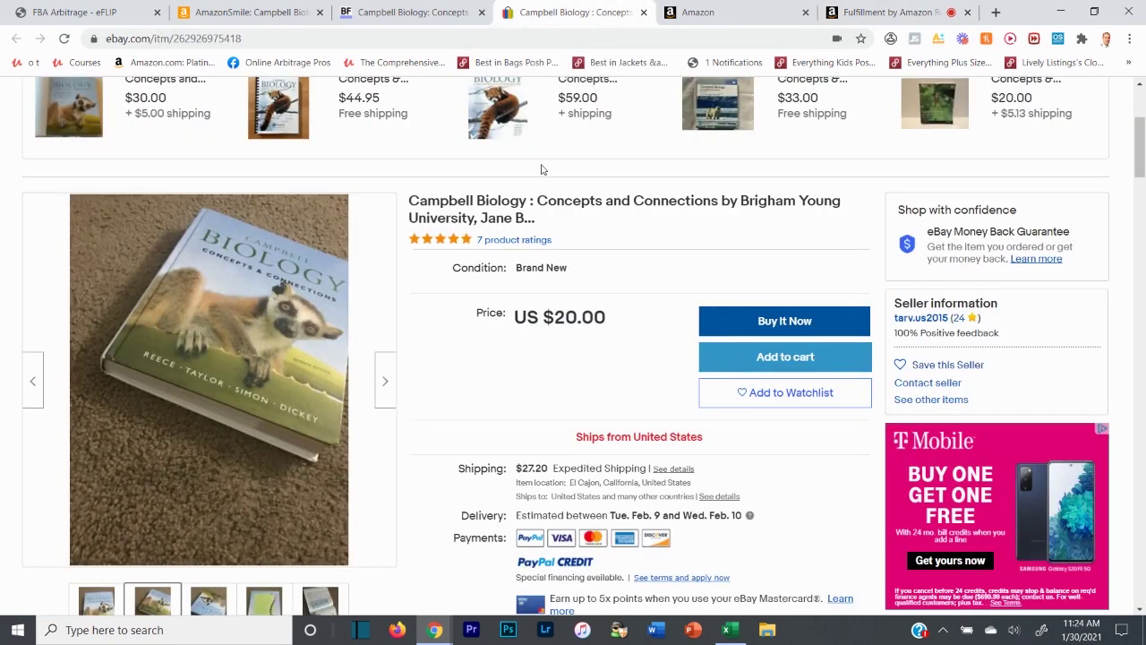
pyautogui.scroll(3, 548, 117)
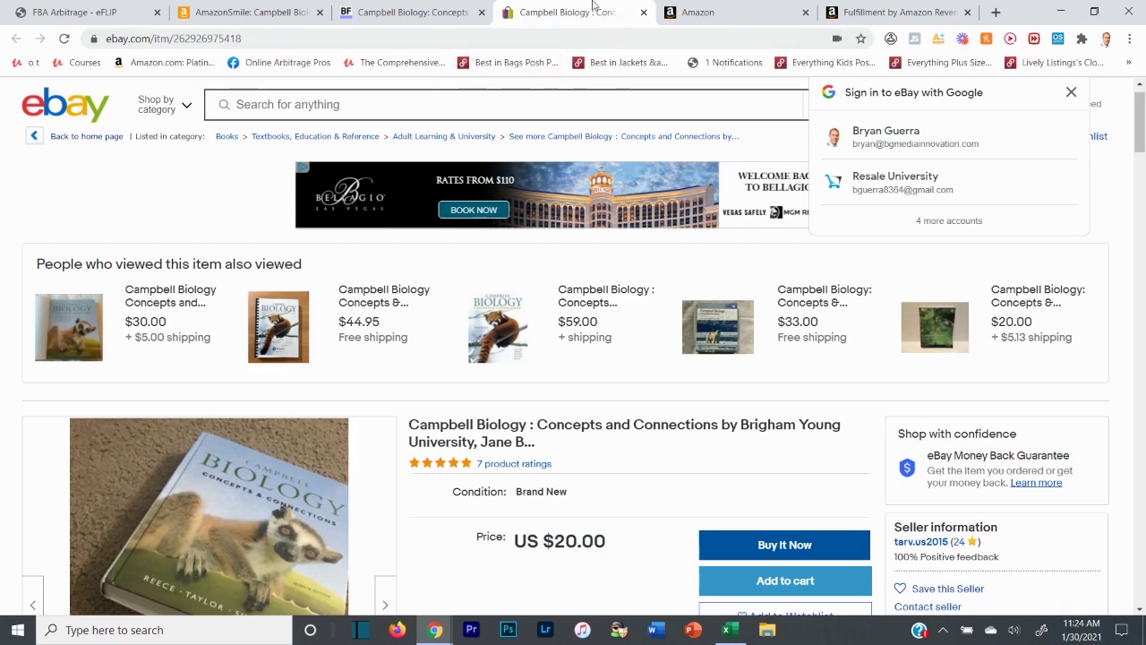
# Check the eBay listing's price and shipping, switch to the Book Arbitrage workbook in Excel, and enter a purchase price of $50 in G13
pyautogui.moveTo(733, 632)
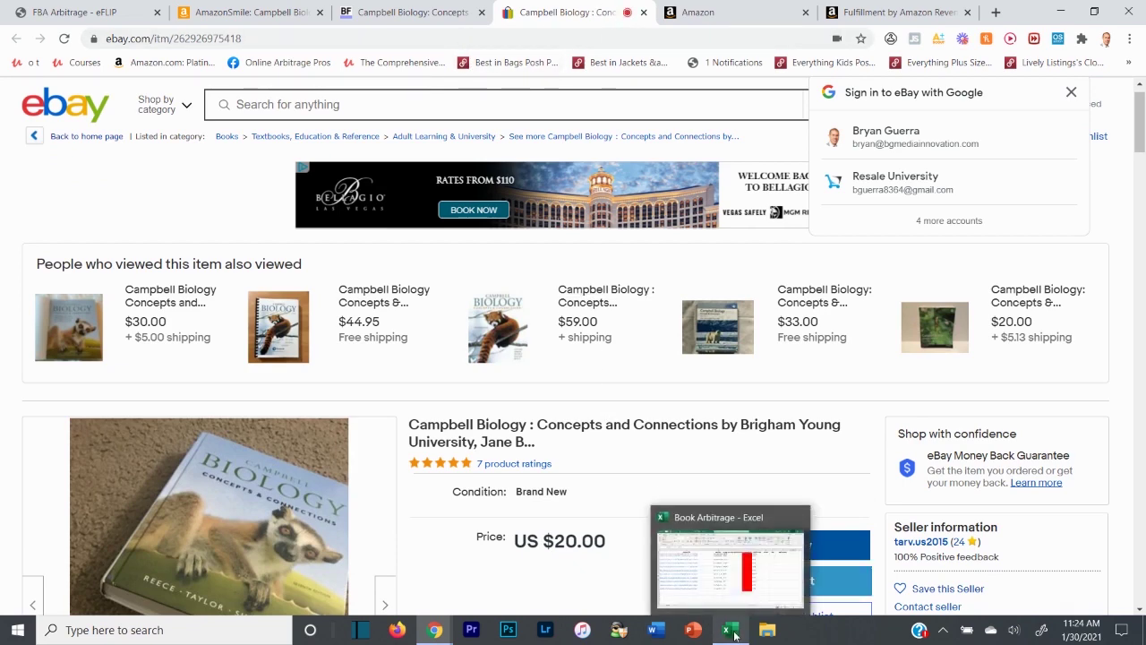
pyautogui.scroll(-1, 759, 334)
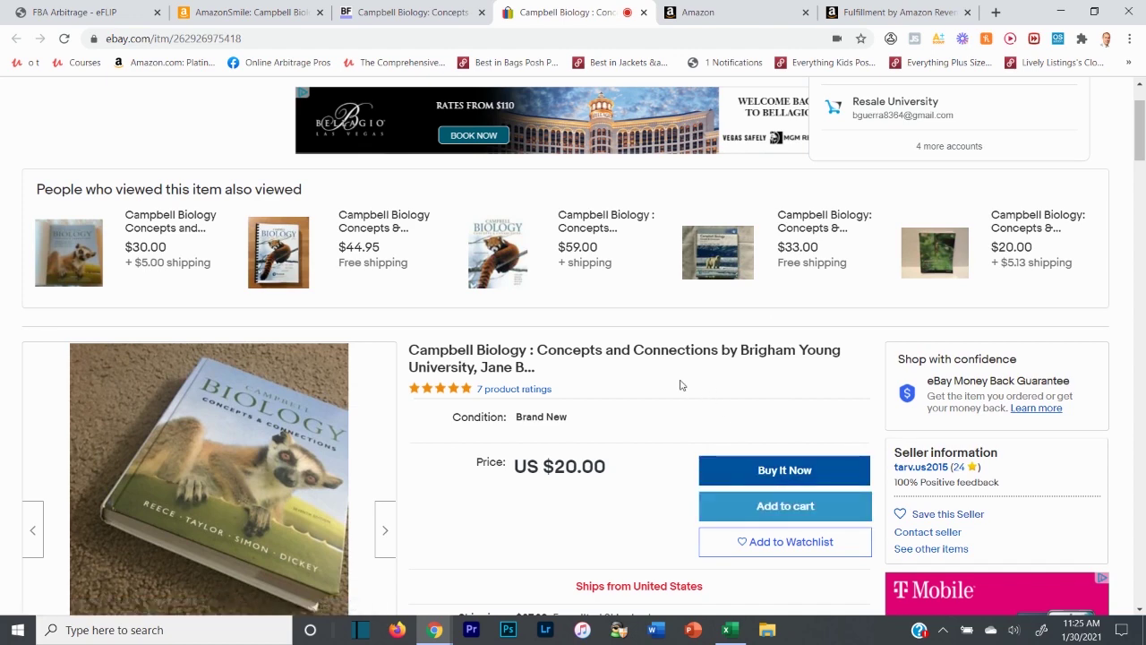
pyautogui.scroll(-1, 703, 395)
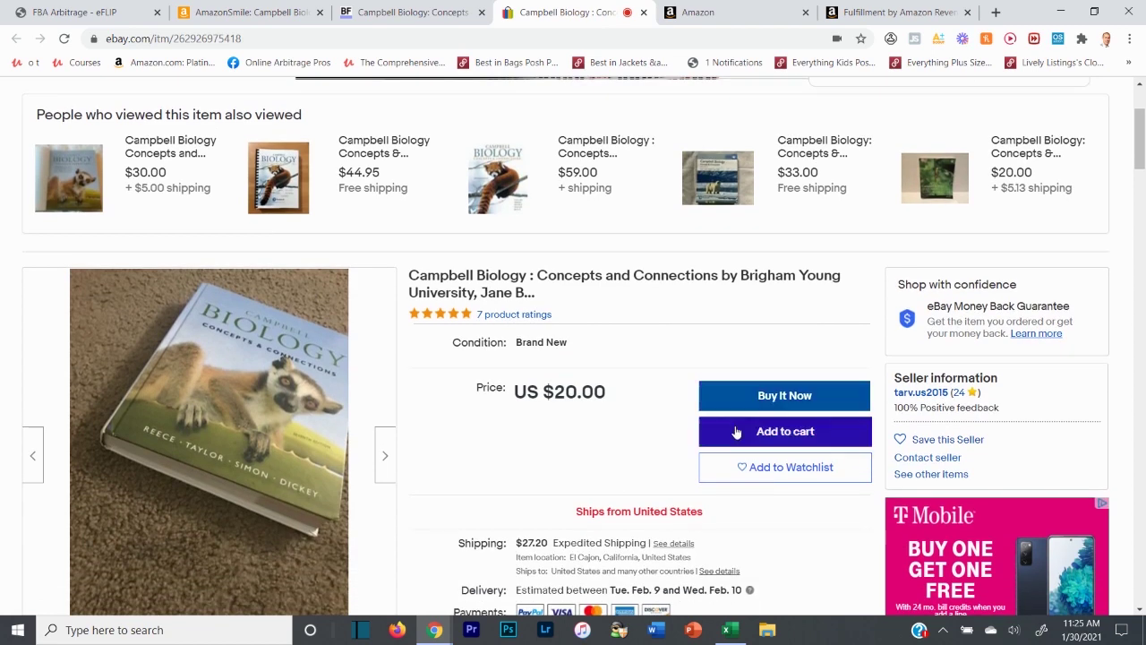
pyautogui.scroll(-2, 573, 348)
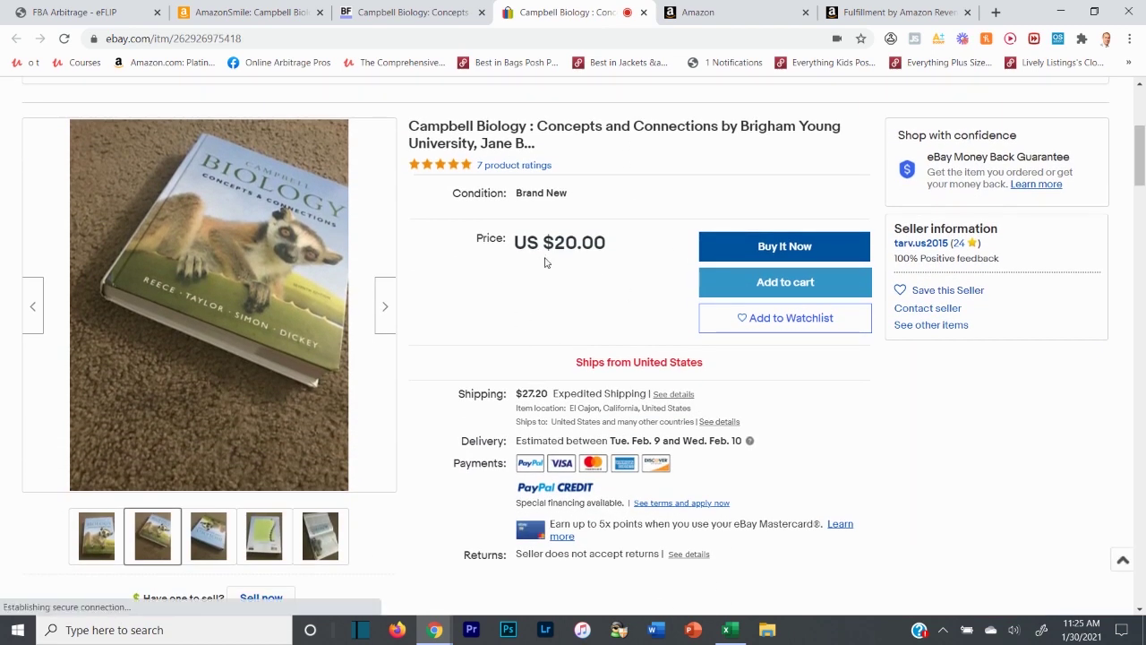
pyautogui.click(730, 629)
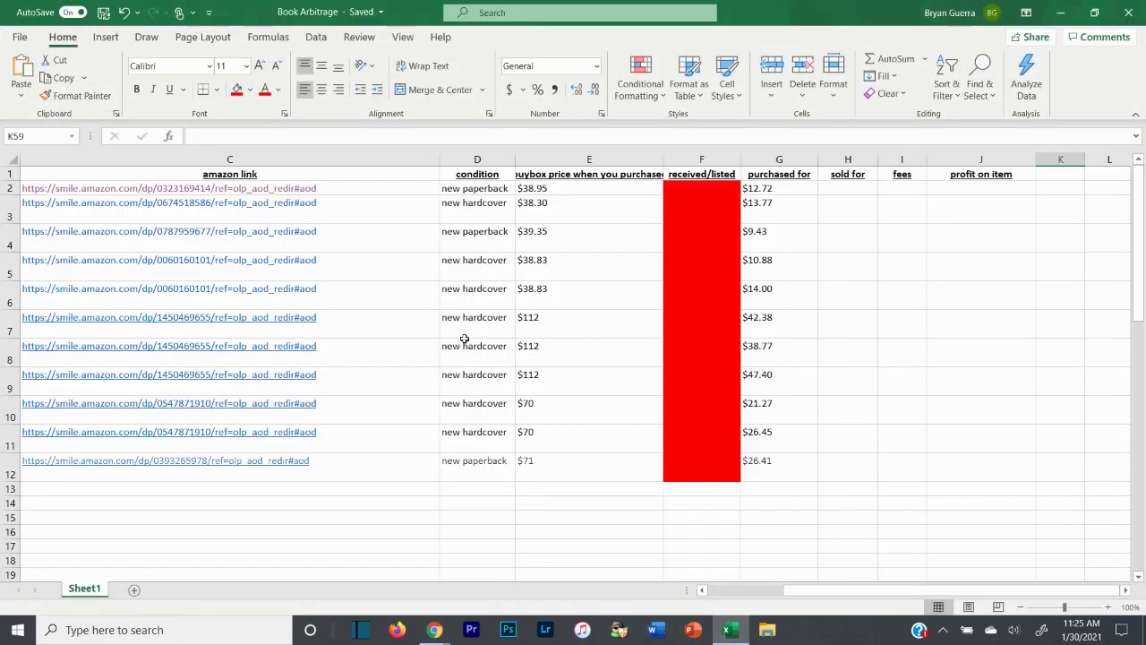
pyautogui.scroll(-1, 594, 386)
pyautogui.scroll(1, 581, 386)
pyautogui.click(773, 486)
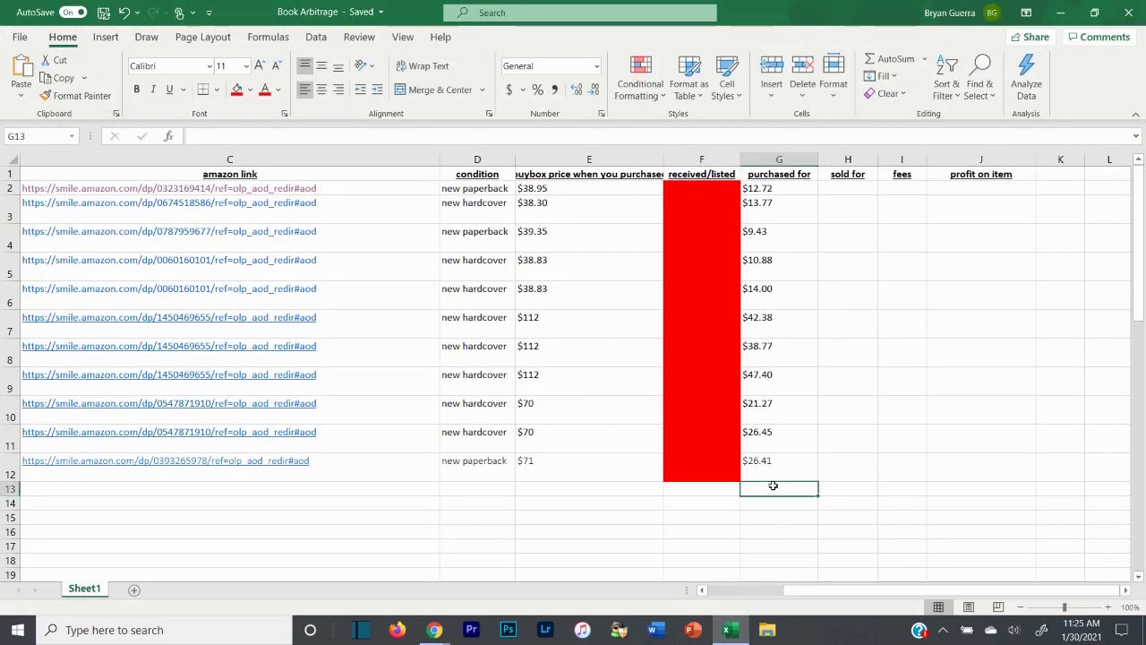
pyautogui.write('$')
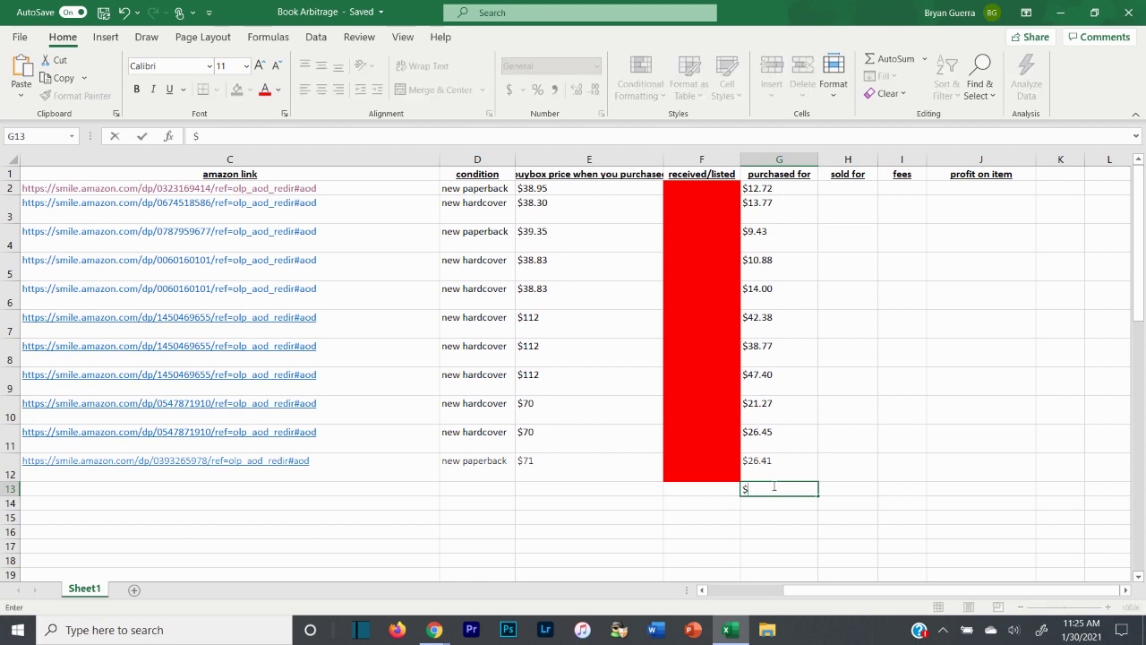
pyautogui.write('50')
# Copy the red received/listed cell from row 12 into F13
pyautogui.click(704, 469)
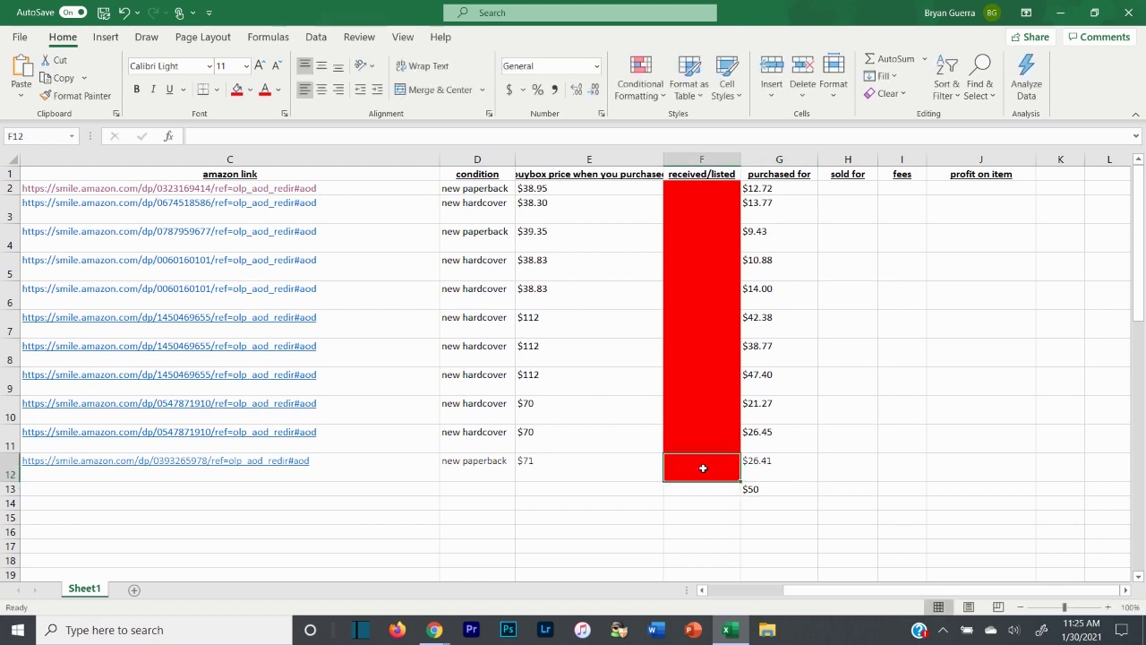
pyautogui.hotkey('ctrl', 'c')
pyautogui.click(690, 488)
pyautogui.hotkey('ctrl', 'v')
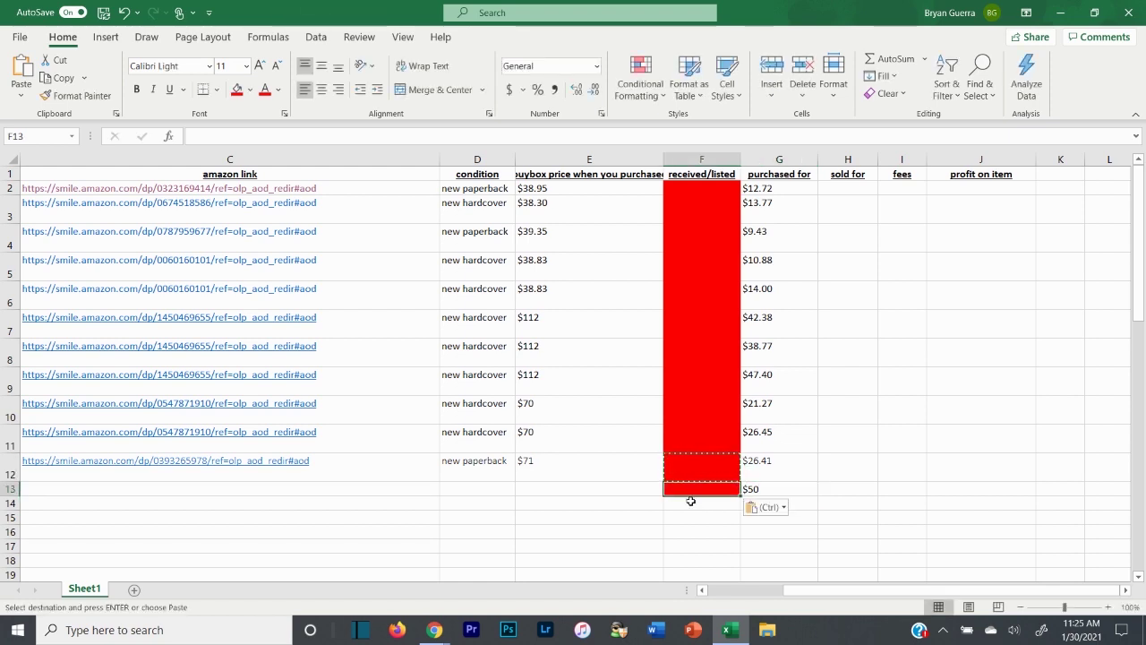
pyautogui.doubleClick(689, 502)
# Record a buybox price of $129.99 and the condition "new hardcover" for the book in row 13
pyautogui.click(610, 488)
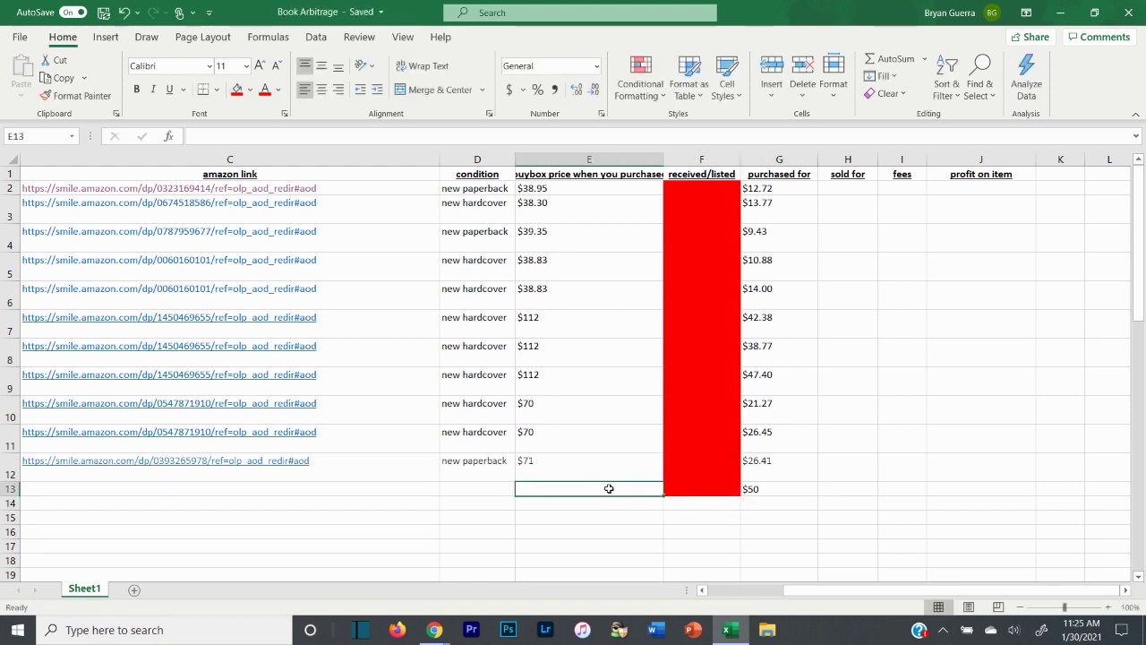
pyautogui.write('$129.99')
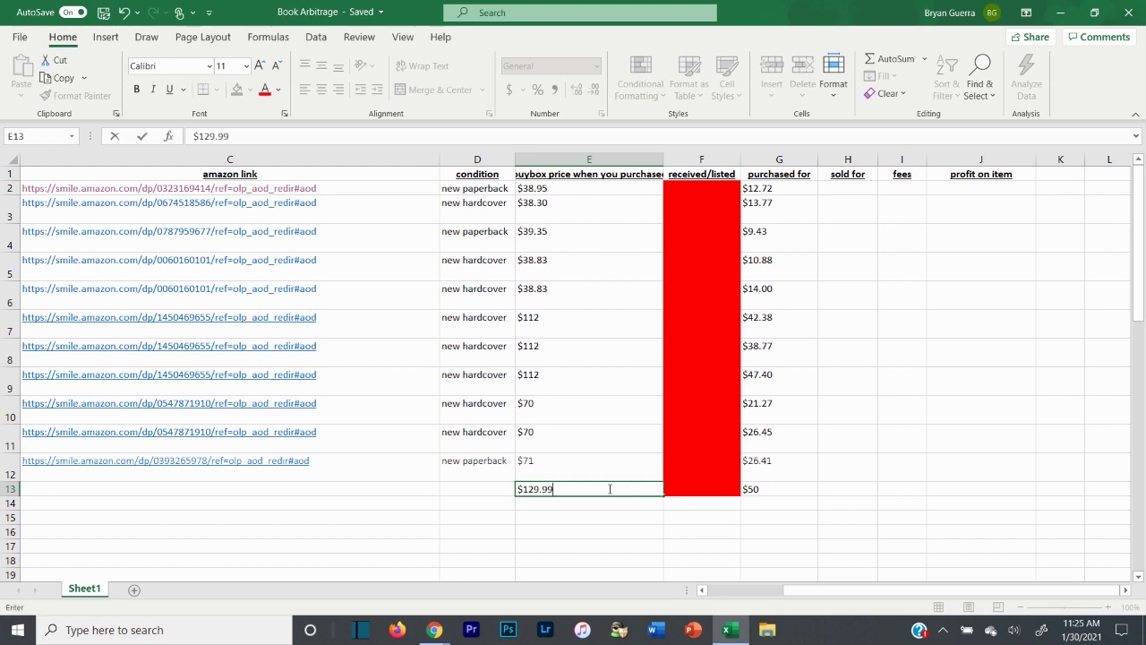
pyautogui.click(467, 488)
pyautogui.write('new hard')
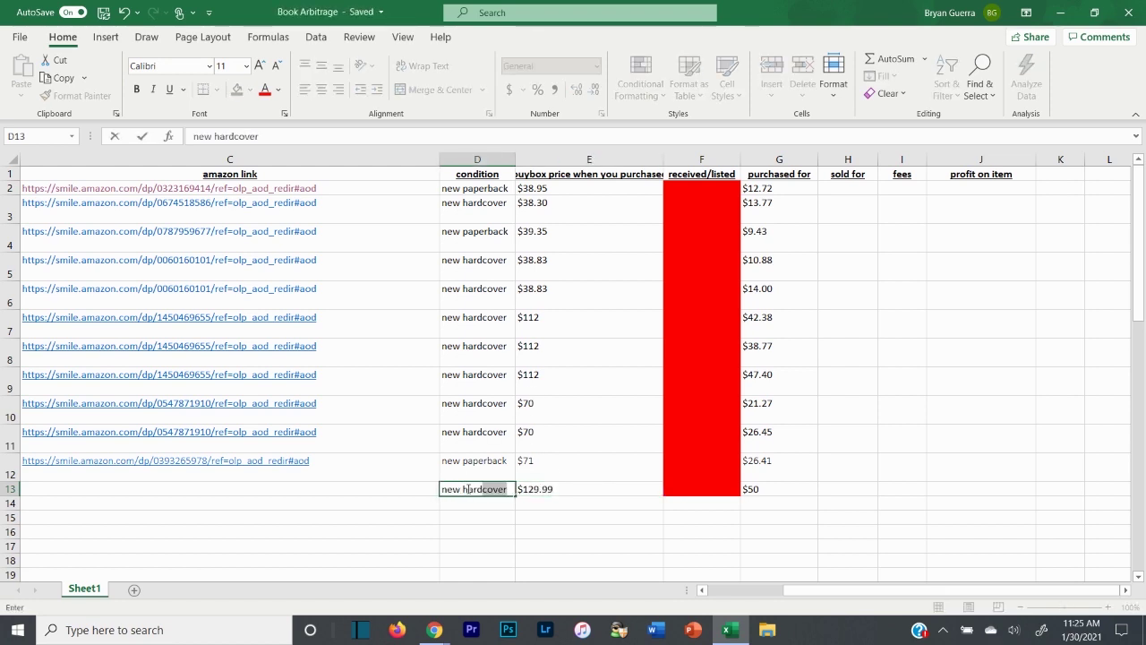
pyautogui.click(332, 492)
# Record "ebay" as the source of the row 13 book in the "sourced from" column
pyautogui.moveTo(864, 593); pyautogui.dragTo(788, 594)
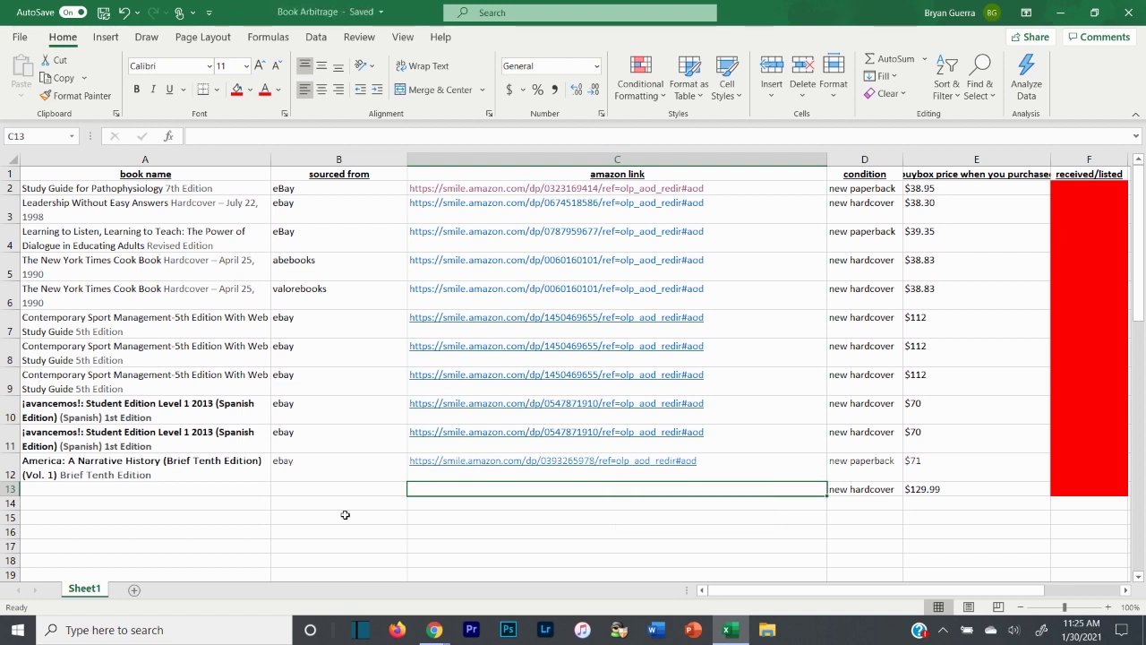
pyautogui.click(336, 489)
pyautogui.write('ebay')
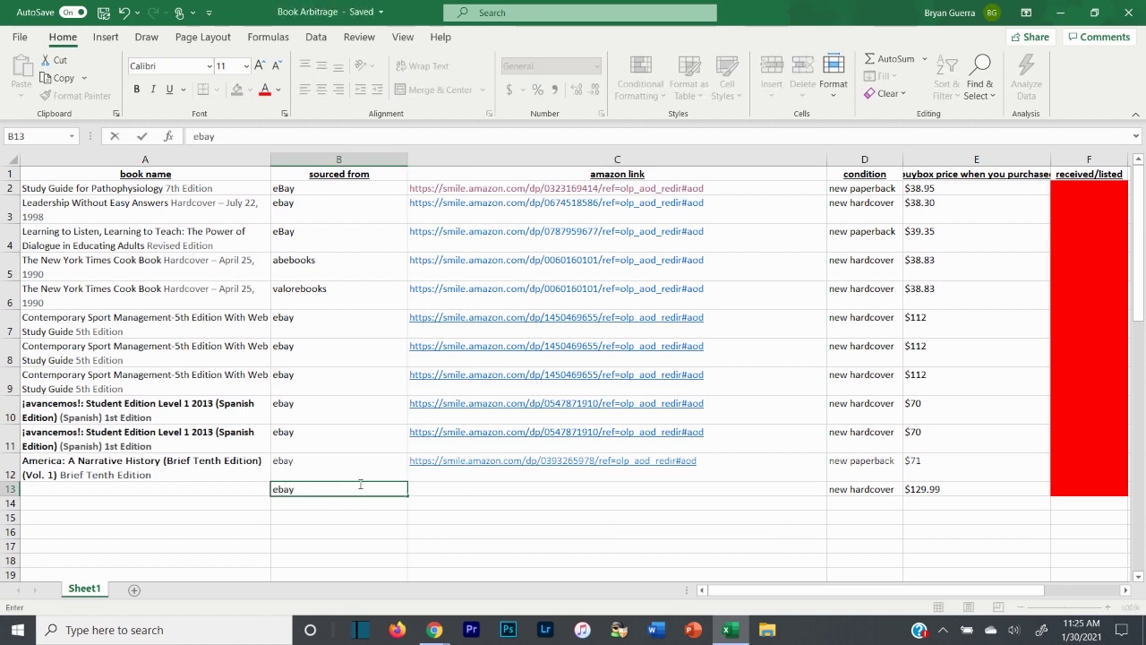
# Copy the web address of Campbell Biology's AmazonSmile page in Chrome and paste it into C13 of the Excel workbook as the Amazon link
pyautogui.click(427, 486)
pyautogui.moveTo(434, 629)
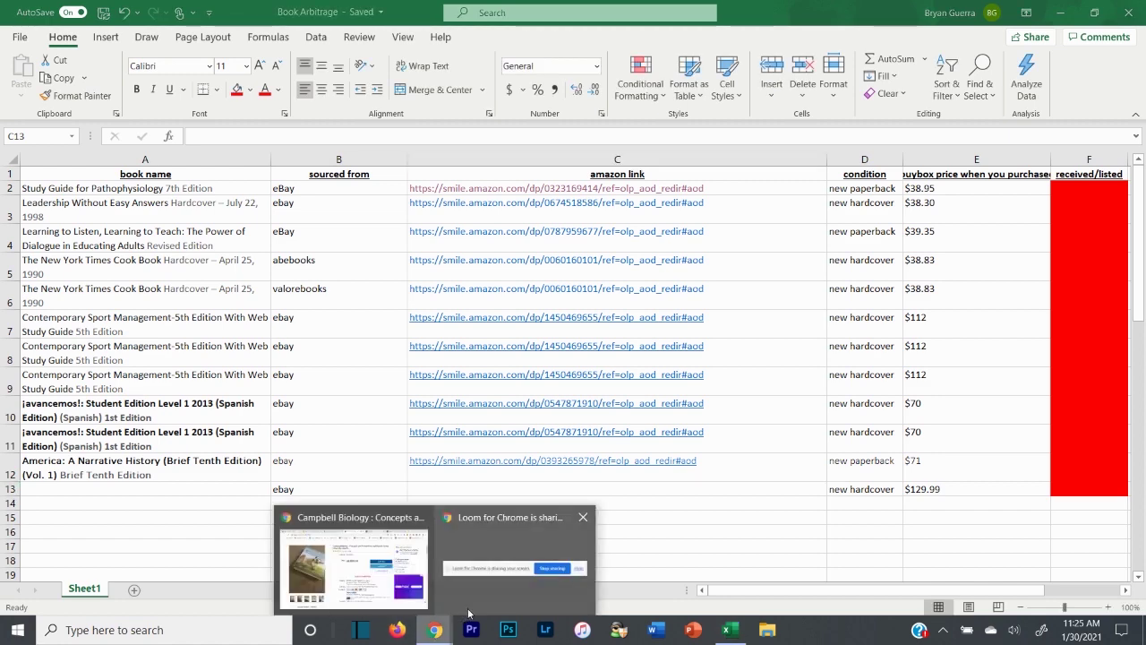
pyautogui.click(365, 557)
pyautogui.click(473, 16)
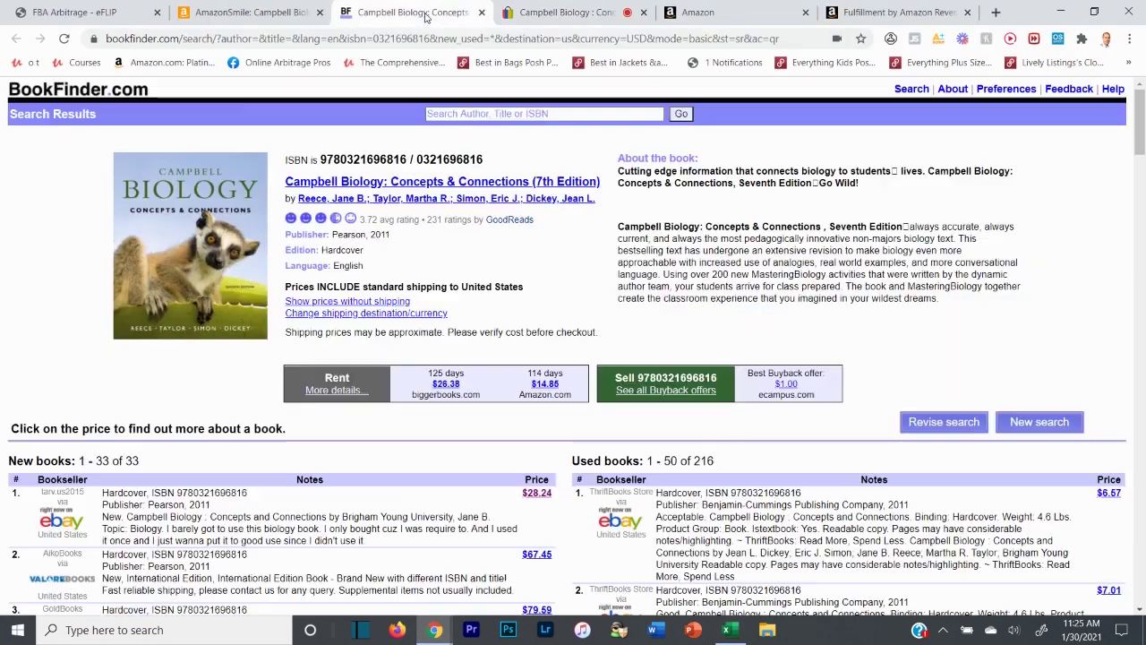
pyautogui.click(300, 10)
pyautogui.click(289, 38)
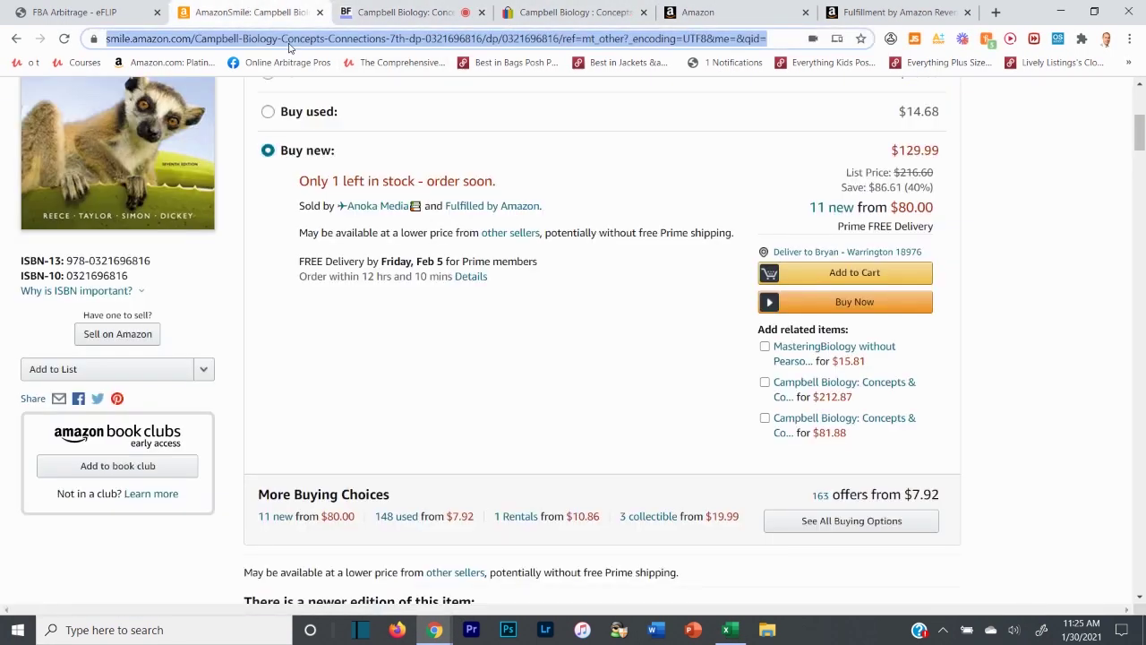
pyautogui.click(729, 630)
pyautogui.hotkey('ctrl', 'v')
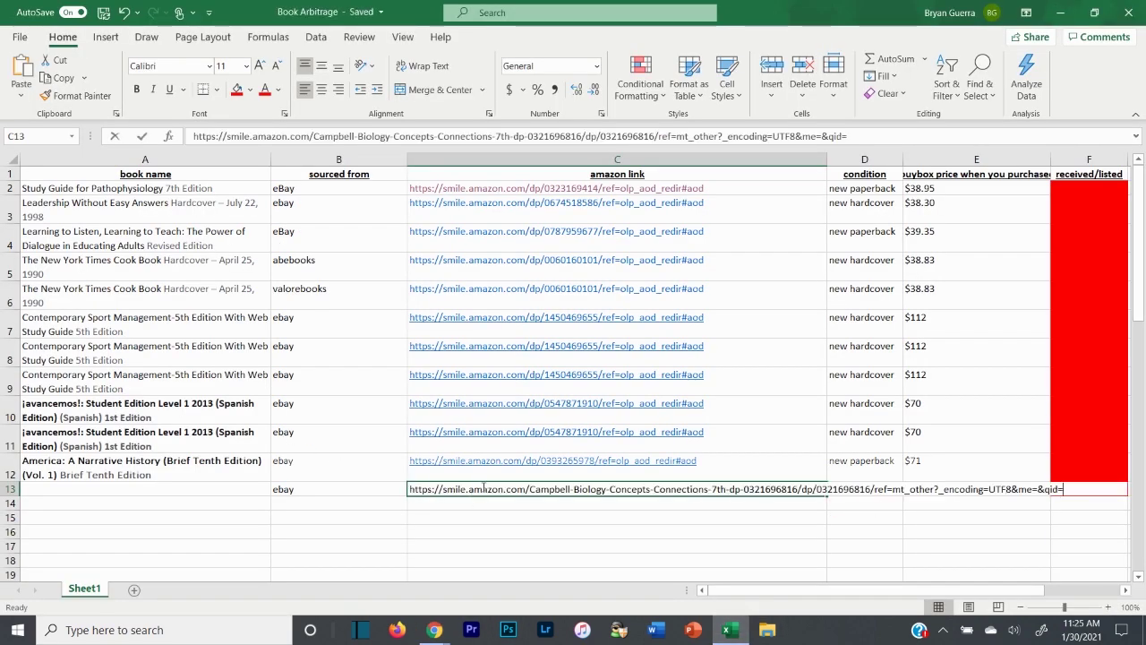
pyautogui.press('Return')
# Copy the title "Campbell Biology: Concepts & Connections (7th Edition) 7th Edition" from the Amazon page into A13 of the Excel workbook
pyautogui.click(143, 493)
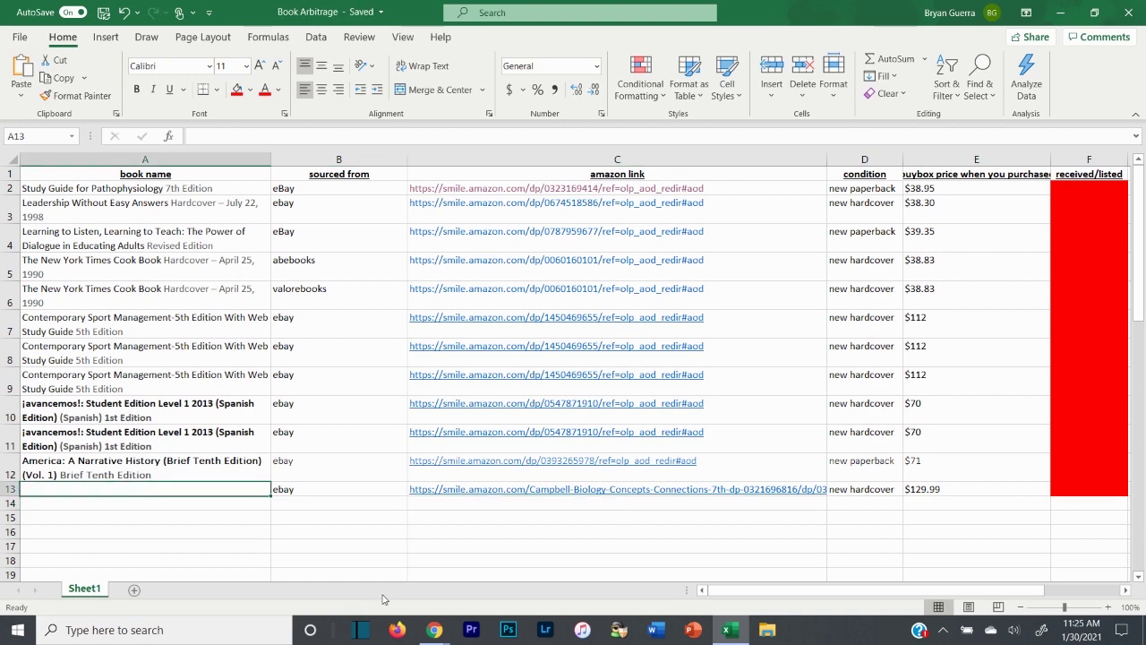
pyautogui.moveTo(435, 630)
pyautogui.click(362, 556)
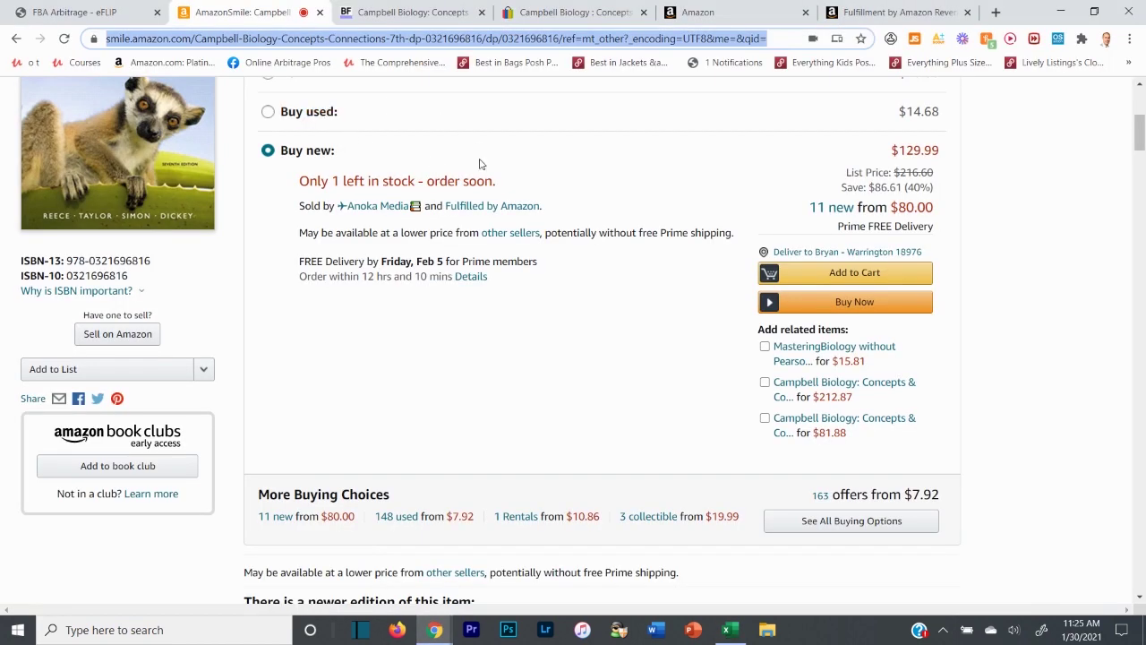
pyautogui.scroll(4, 474, 148)
pyautogui.moveTo(19, 316); pyautogui.dragTo(650, 331)
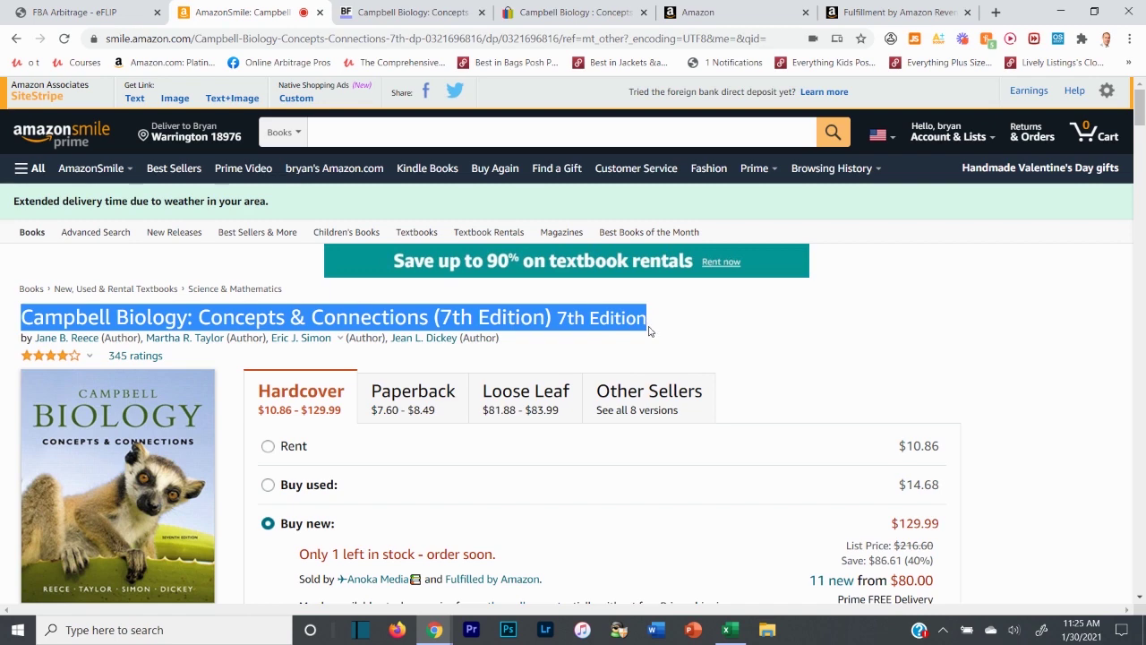
pyautogui.click(729, 629)
pyautogui.hotkey('ctrl', 'v')
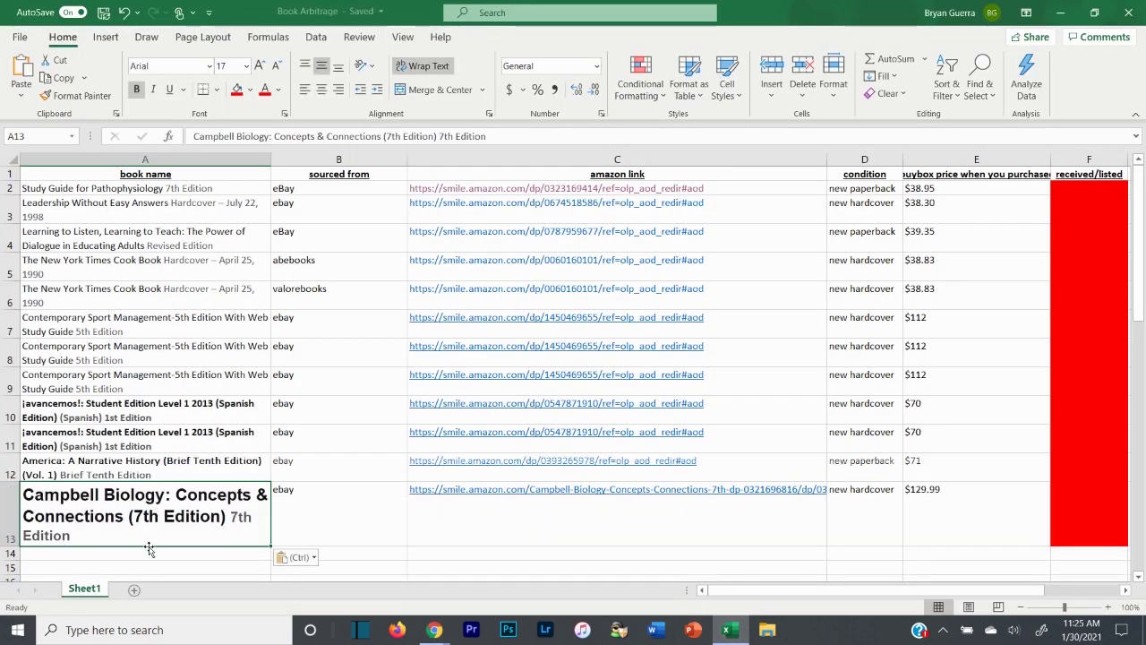
pyautogui.press('Return')
pyautogui.scroll(-2, 112, 439)
pyautogui.scroll(-1, 112, 438)
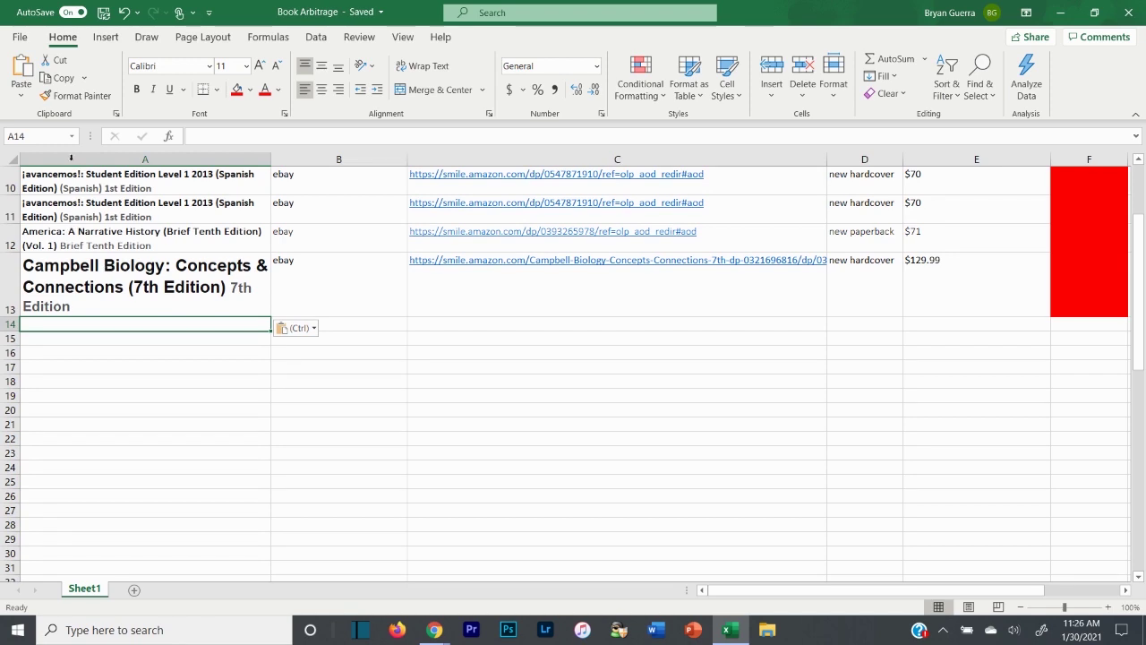
pyautogui.click(136, 338)
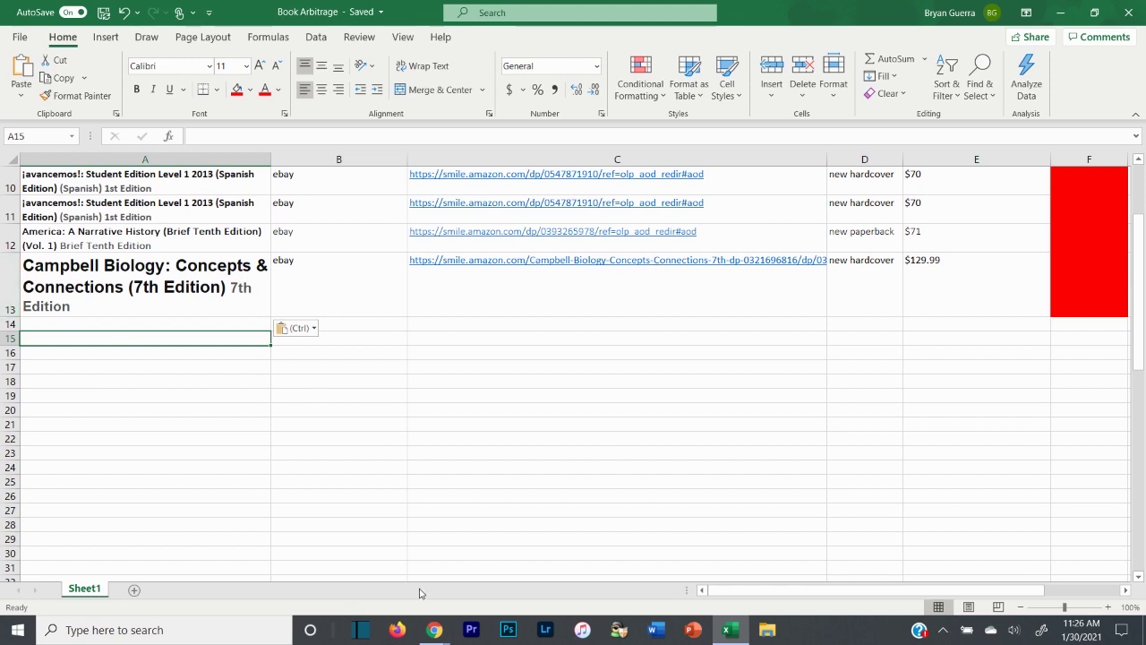
# Switch back to Chrome and look through the eFLIP FBA Arbitrage results down to the page navigation
pyautogui.moveTo(434, 630)
pyautogui.click(354, 560)
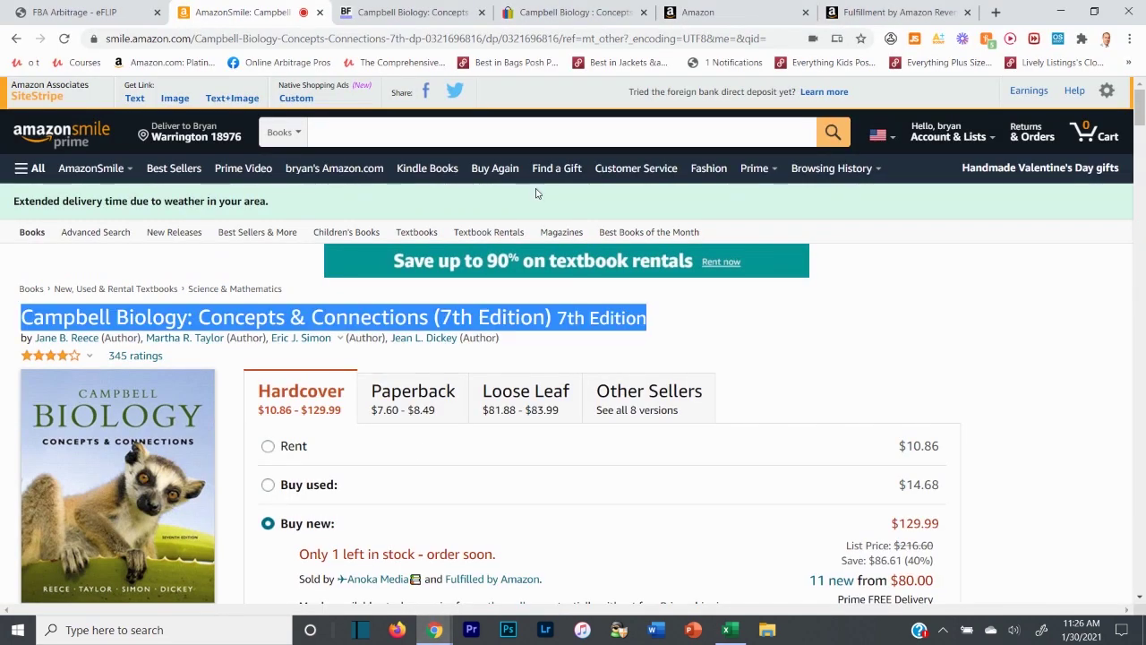
pyautogui.click(677, 307)
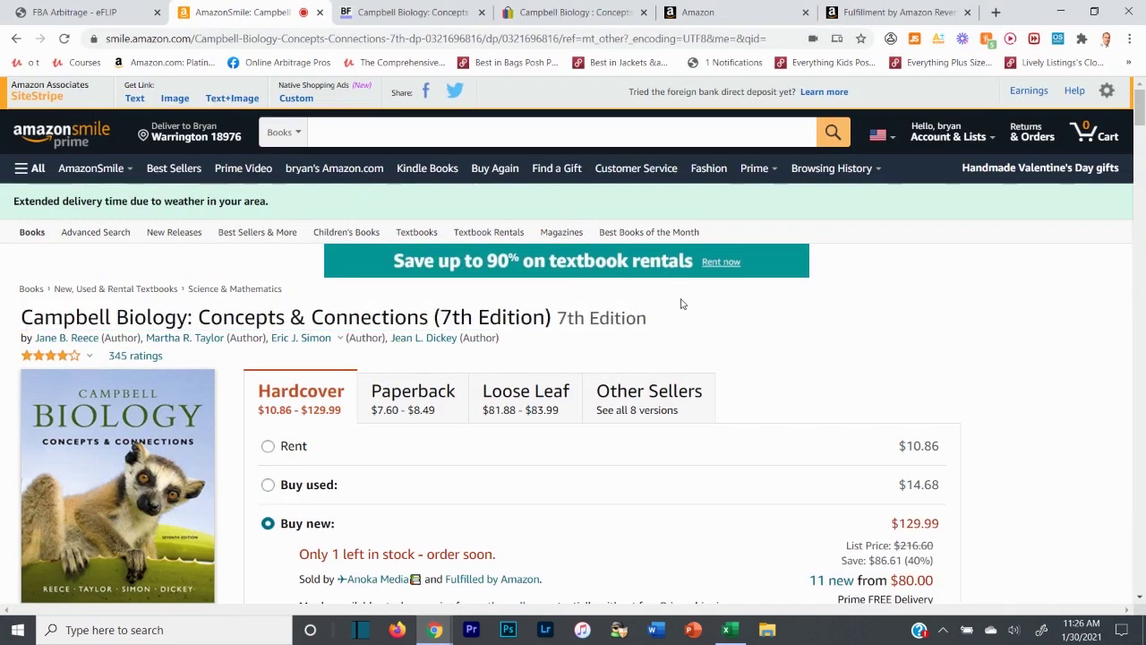
pyautogui.click(116, 11)
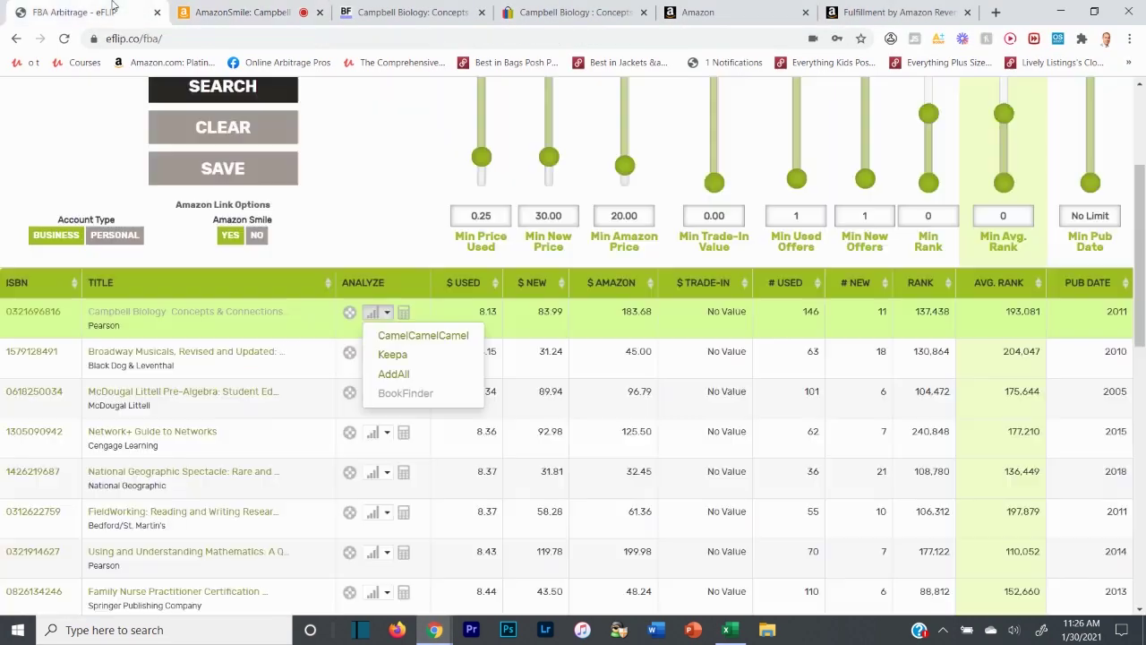
pyautogui.click(370, 176)
pyautogui.scroll(-3, 334, 266)
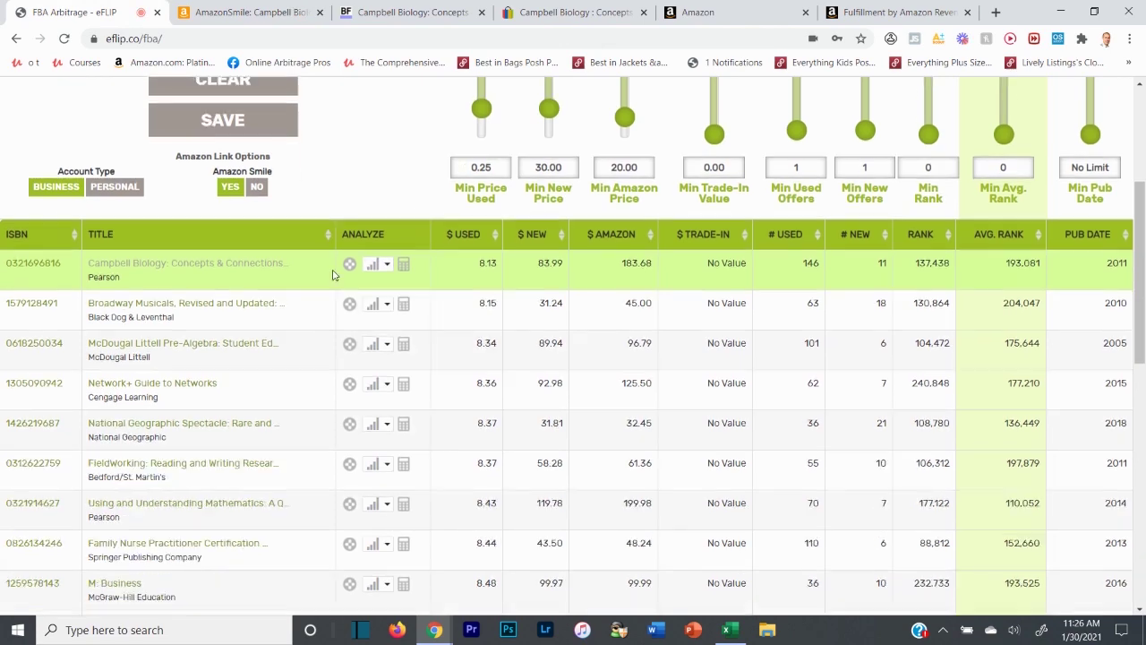
pyautogui.scroll(-5, 278, 284)
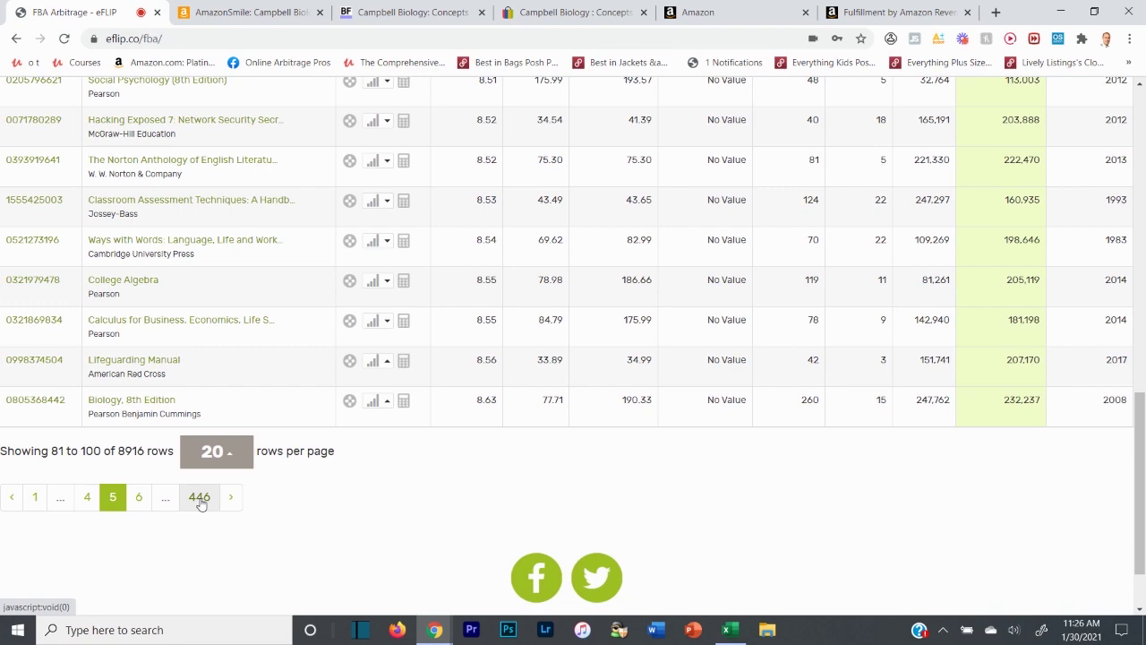
# Return to the Book Arbitrage workbook in Excel, examine the Spent, Got Back and Total Profit summary, and select the empty book name cell A14
pyautogui.click(730, 630)
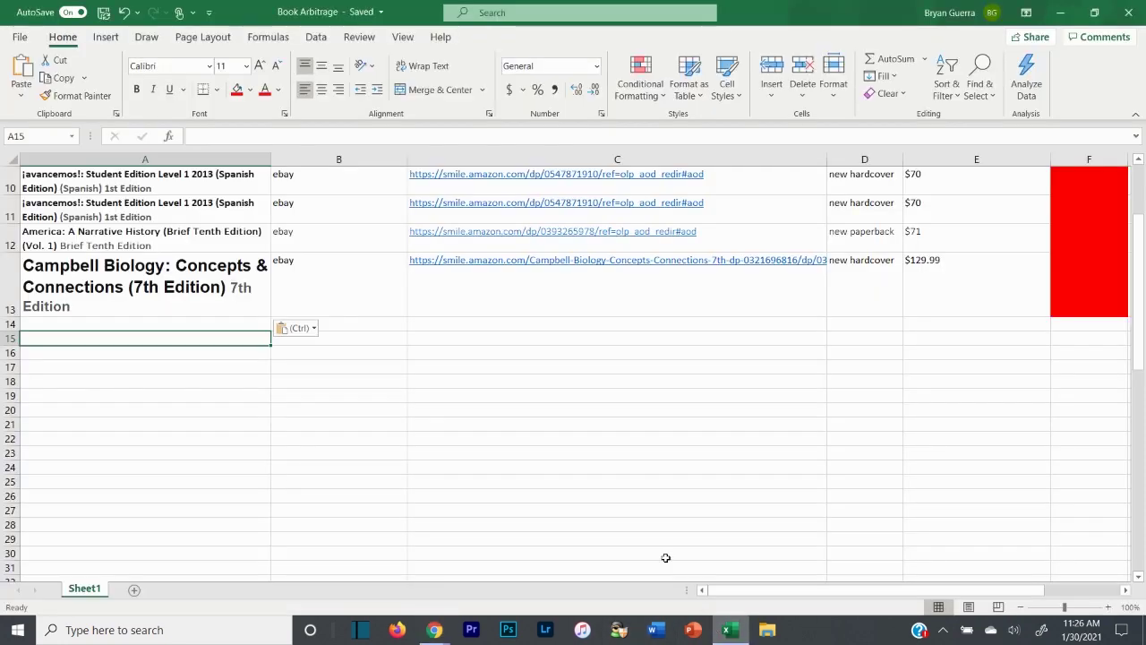
pyautogui.scroll(3, 229, 292)
pyautogui.scroll(-7, 199, 284)
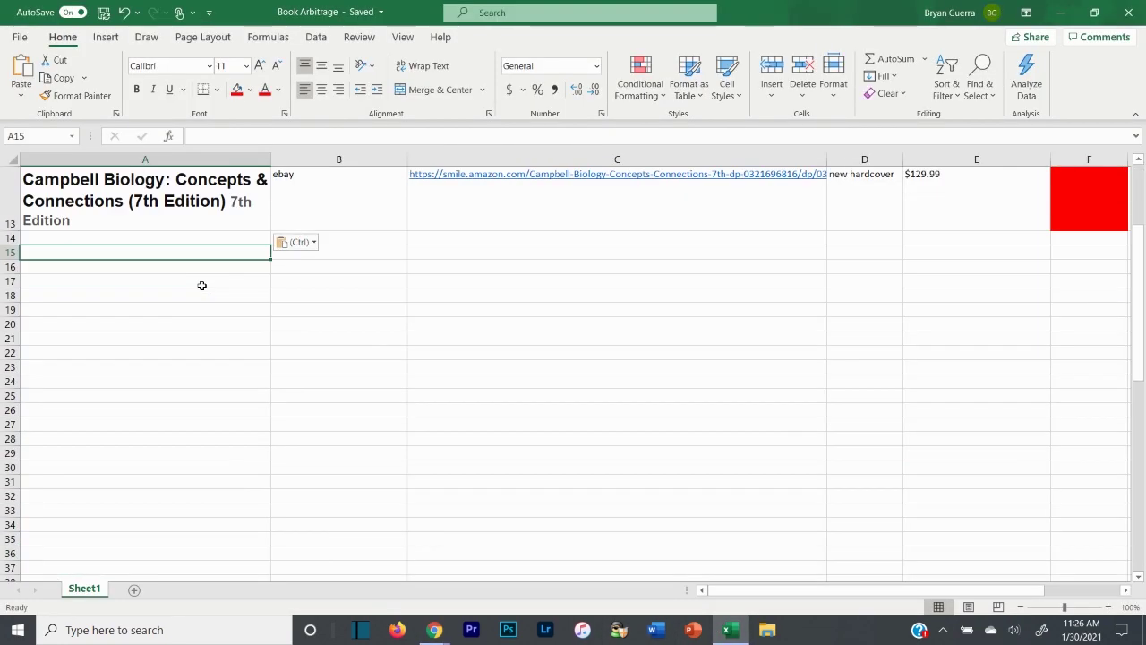
pyautogui.scroll(-8, 785, 484)
pyautogui.hscroll(4, 872, 472)
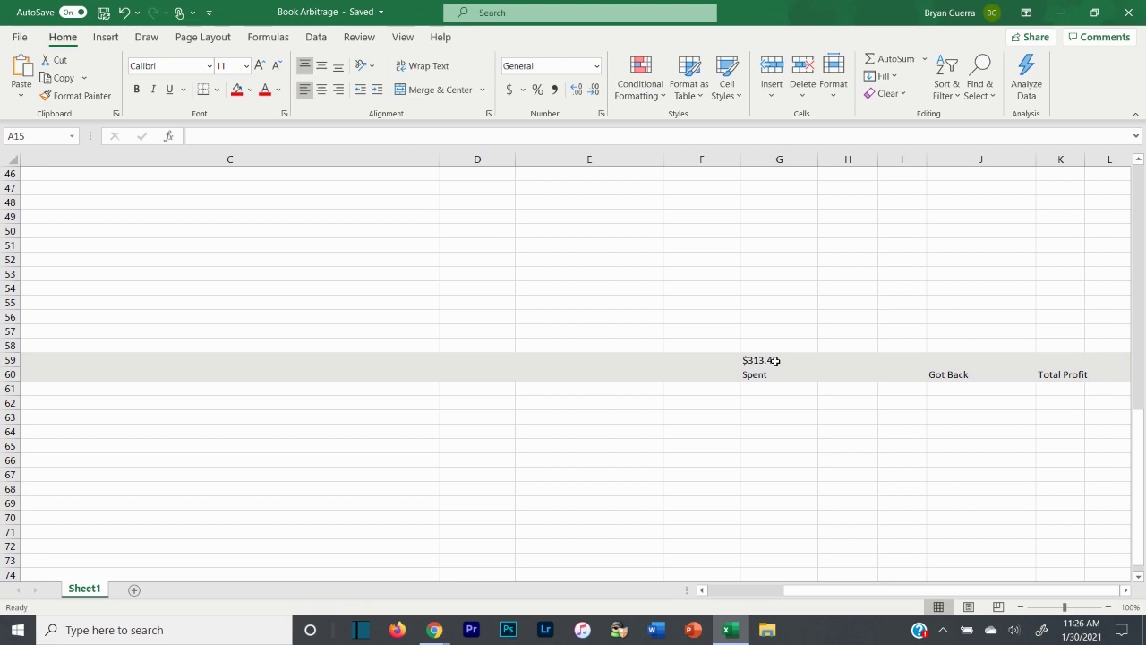
pyautogui.scroll(13, 719, 317)
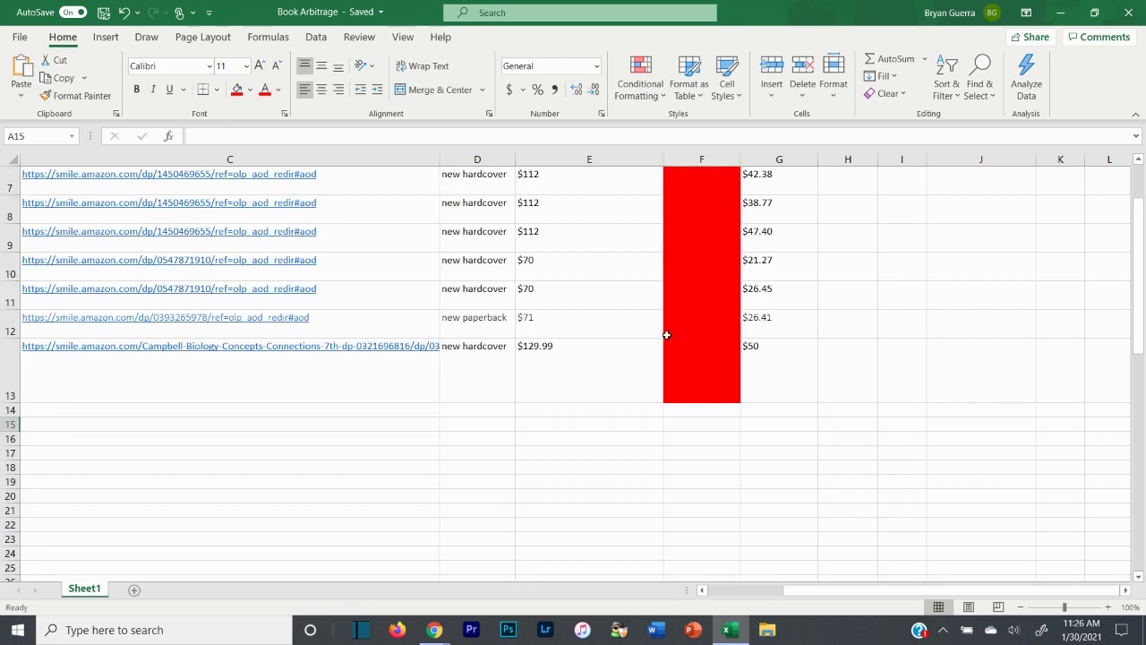
pyautogui.moveTo(828, 589); pyautogui.dragTo(638, 567)
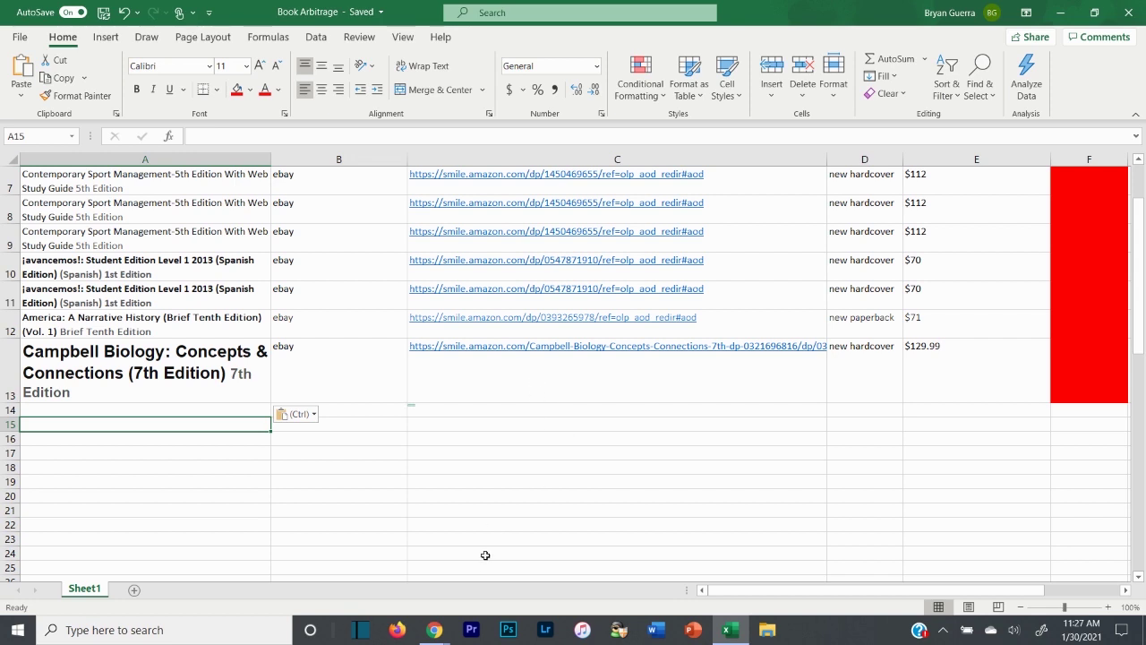
pyautogui.click(218, 412)
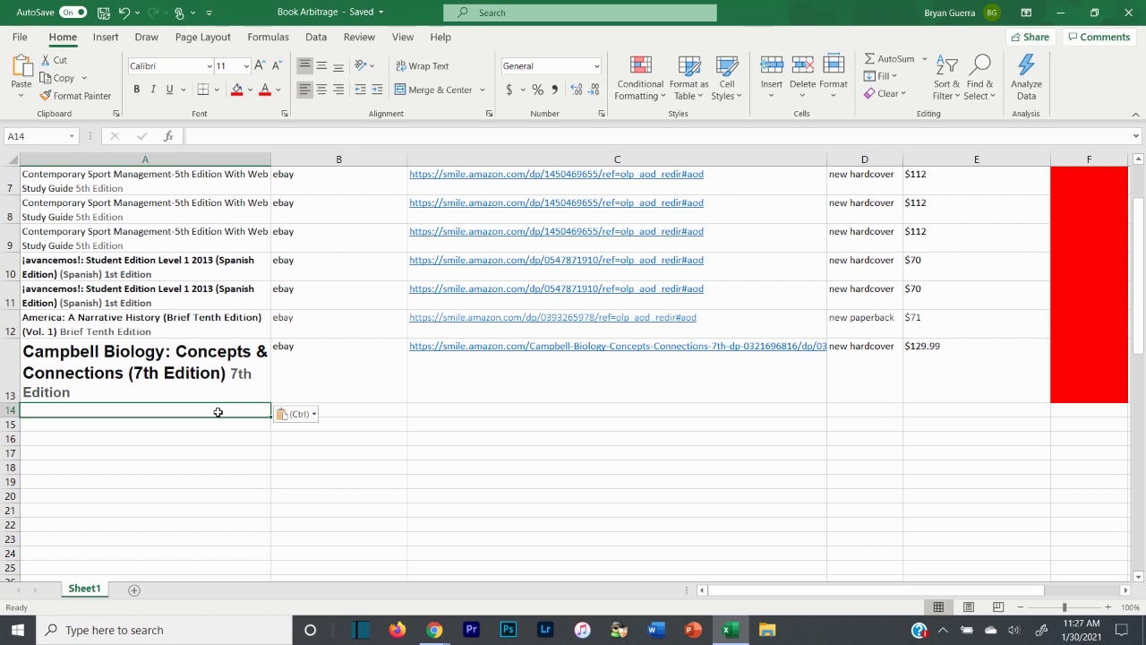